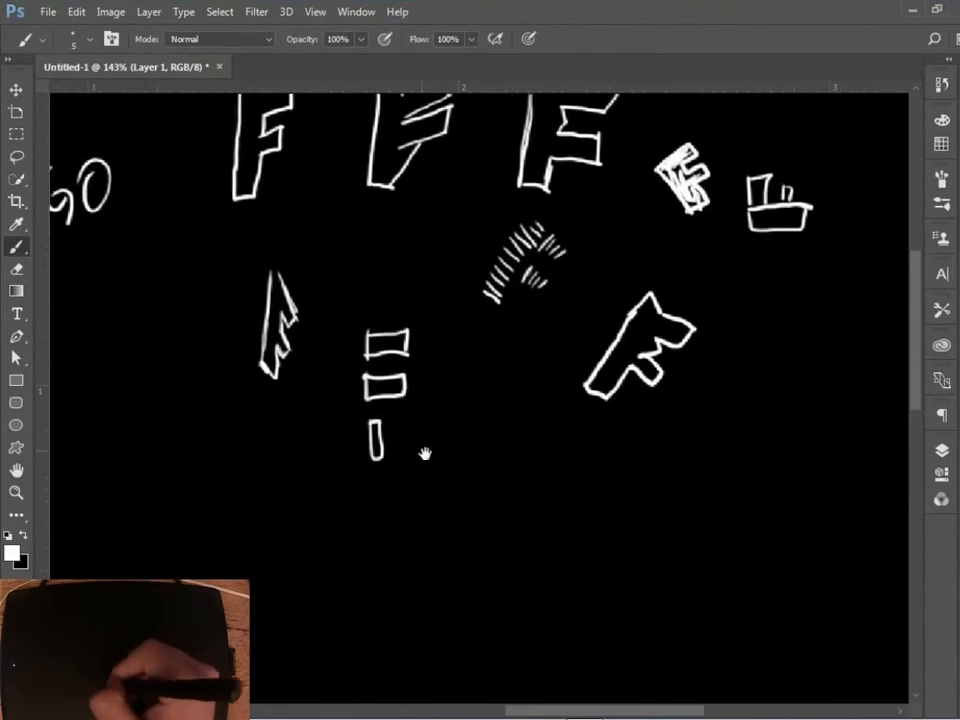
Sketch three more F variants beside the stacked rectangles: a bar with two arms, stacked blocks, and a top bar over a stem.
left_click_drag(451, 409, 453, 409)
left_click_drag(485, 407, 486, 409)
left_click_drag(570, 396, 571, 398)
left_click_drag(566, 456, 567, 458)
left_click_drag(634, 393, 635, 395)
left_click_drag(634, 428, 652, 498)
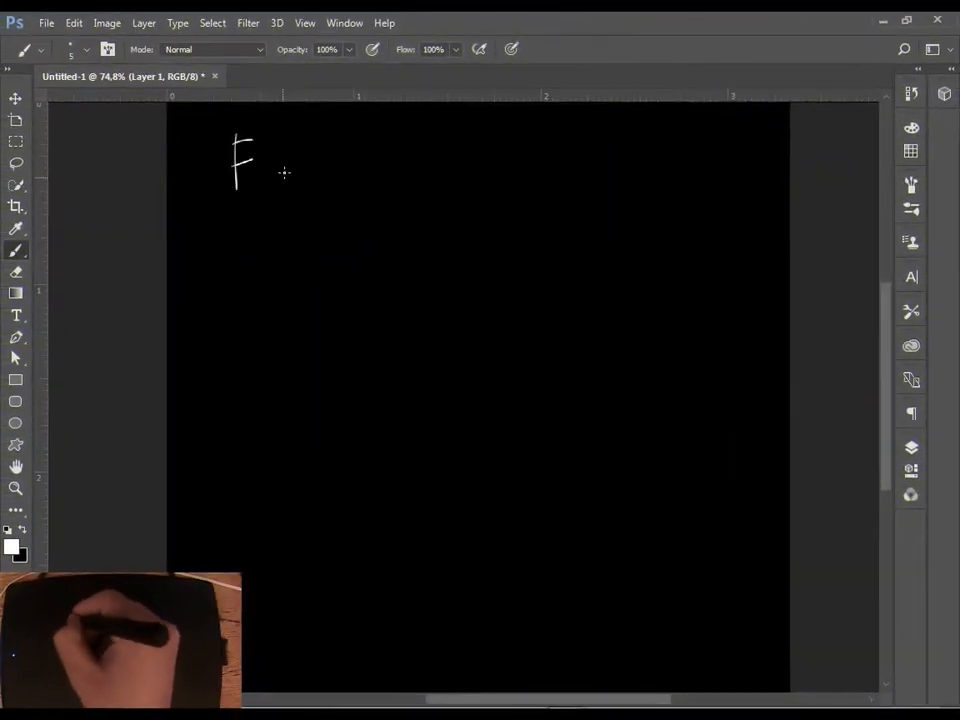
Handwrite the word LOGO beside the thin letter F near the canvas's upper edge.
left_click_drag(289, 171, 302, 195)
left_click_drag(320, 178, 319, 179)
left_click_drag(343, 178, 340, 186)
Sketch three outlined block F variants in a row after LOGO, one plain, one with slanted arms, and one wide.
left_click_drag(358, 178, 353, 297)
scroll(377, 212, "up", 3)
mouse_move(358, 213)
left_mouse_down()
mouse_move(385, 255)
mouse_move(354, 325)
left_mouse_up()
mouse_move(493, 207)
left_mouse_down()
mouse_move(495, 309)
mouse_move(557, 261)
mouse_move(515, 252)
left_mouse_up()
left_click_drag(517, 246, 562, 204)
left_click_drag(493, 207, 515, 222)
left_click_drag(618, 295, 543, 326)
left_click_drag(566, 251, 554, 343)
left_click_drag(568, 242, 647, 250)
left_click_drag(592, 295, 632, 296)
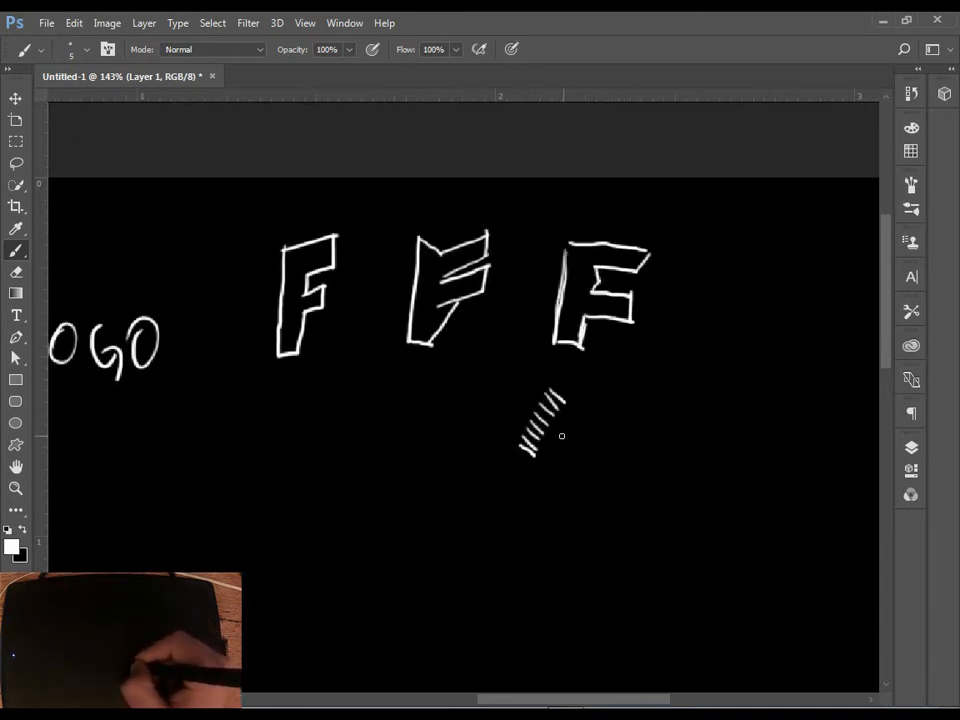
Finish the F made of short hatch strokes and sketch a small tilted block F to its right.
left_click_drag(557, 382, 571, 402)
mouse_move(598, 401)
left_mouse_down()
mouse_move(564, 381)
mouse_move(584, 414)
left_mouse_up()
left_click_drag(642, 392, 575, 409)
left_click_drag(653, 322, 621, 344)
left_click_drag(621, 344, 653, 386)
left_click_drag(657, 326, 655, 385)
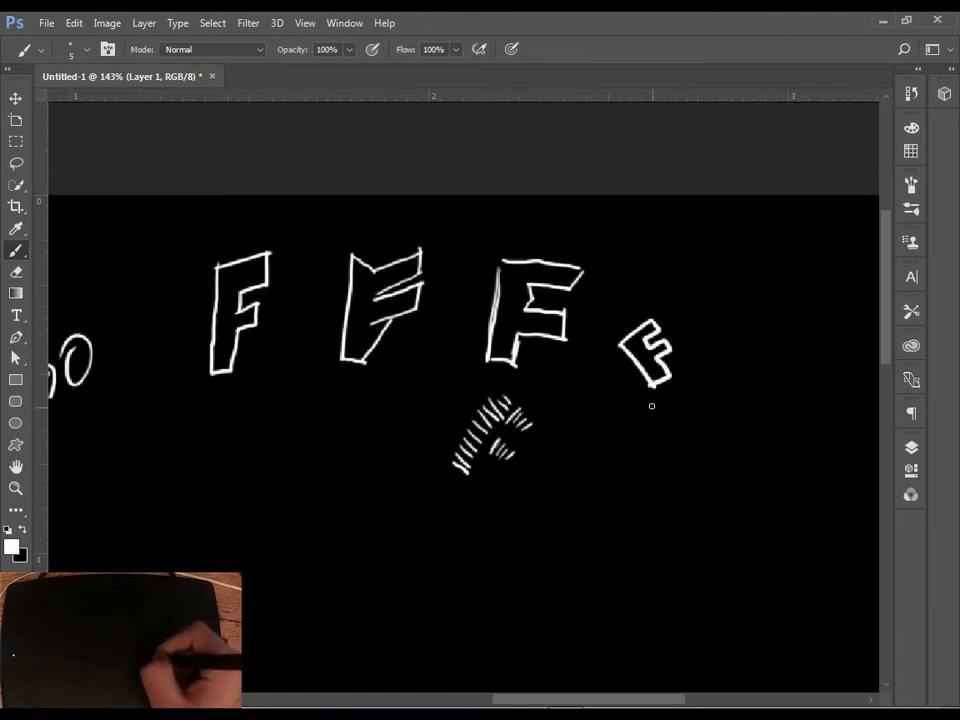
Fill the small tilted F with scribbled strokes and sketch a boxy, ship-like shape beside it.
mouse_move(629, 346)
left_mouse_down()
mouse_move(661, 372)
mouse_move(594, 382)
mouse_move(705, 391)
left_mouse_up()
left_click_drag(643, 364, 645, 391)
mouse_move(643, 364)
left_mouse_down()
mouse_move(681, 390)
mouse_move(665, 361)
left_mouse_up()
left_click_drag(665, 361, 648, 414)
left_click_drag(648, 414, 694, 414)
left_click_drag(694, 414, 698, 393)
Sketch a slanted block F below the hatched one and a pointed, wing-like F below the first block F.
mouse_move(545, 485)
left_mouse_down()
mouse_move(626, 390)
mouse_move(645, 432)
mouse_move(596, 474)
mouse_move(607, 400)
left_mouse_up()
left_click_drag(433, 490, 533, 432)
left_click_drag(362, 305, 351, 395)
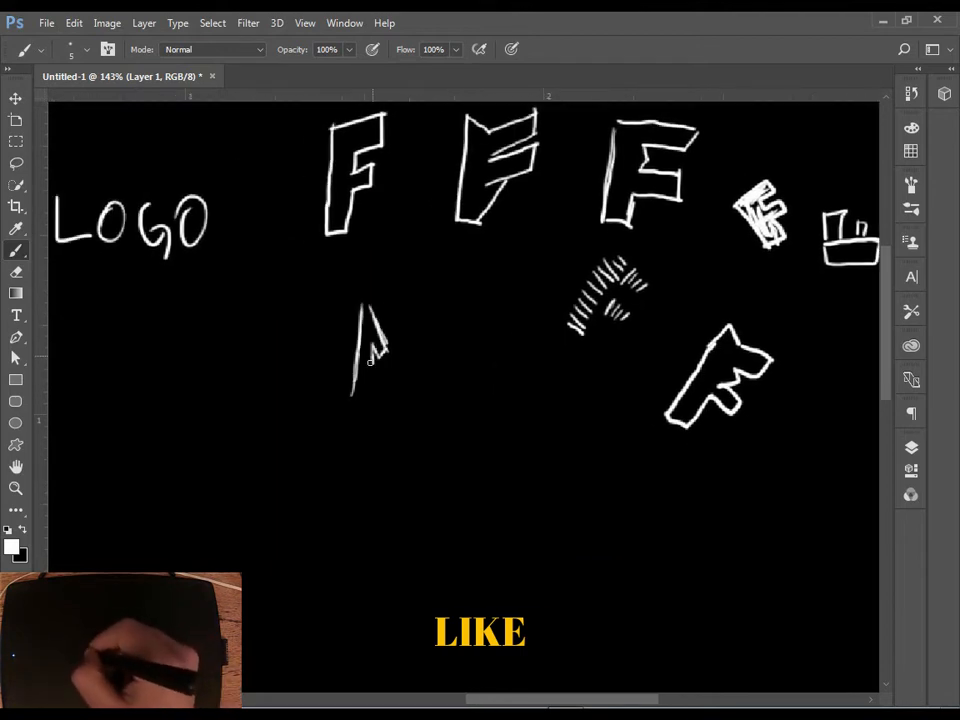
left_click_drag(393, 469, 351, 458)
Sketch an F idea from separate outlined rectangles stacked to the right of the wing-like F.
left_click_drag(414, 352, 413, 375)
left_click_drag(415, 355, 452, 373)
left_click_drag(412, 376, 453, 374)
mouse_move(413, 392)
left_mouse_down()
mouse_move(421, 356)
mouse_move(449, 394)
left_mouse_up()
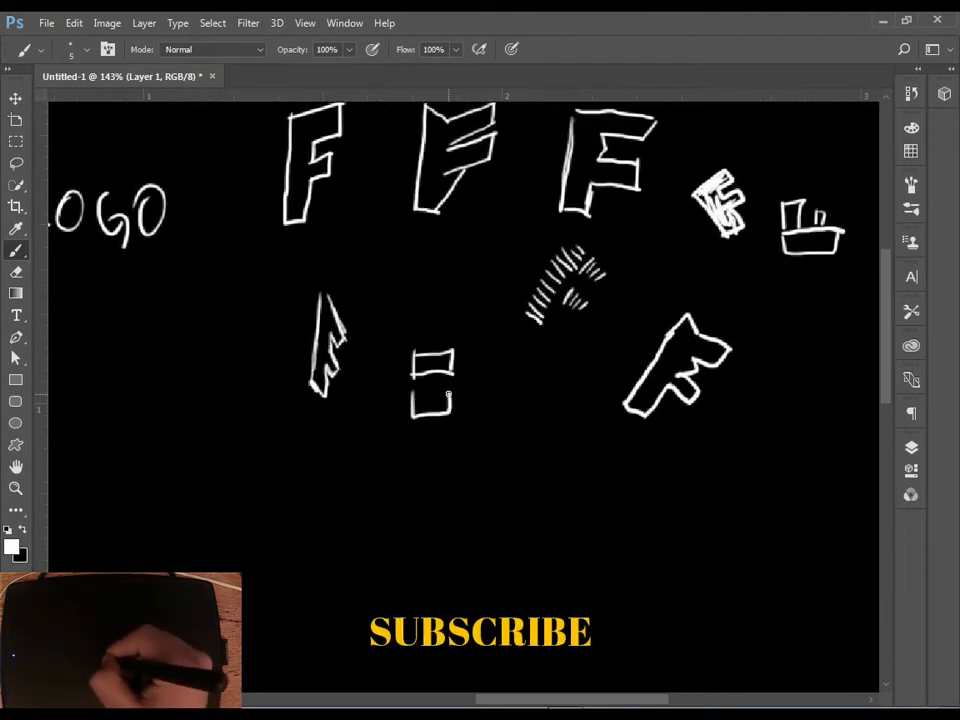
Sketch an F from a tall vertical bar with two detached arms beside the stacked rectangles.
left_click_drag(460, 478, 401, 458)
mouse_move(437, 403)
left_mouse_down()
mouse_move(440, 490)
mouse_move(456, 489)
left_mouse_up()
left_click_drag(469, 408, 514, 410)
left_click_drag(471, 440, 472, 456)
Sketch another stacked-block F and an F with a detached top bar over an outlined stem in the same row.
mouse_move(643, 454)
left_mouse_down()
mouse_move(570, 445)
mouse_move(565, 487)
left_mouse_up()
left_click_drag(569, 391, 603, 407)
left_click_drag(668, 402, 612, 402)
mouse_move(612, 391)
left_mouse_down()
mouse_move(636, 411)
mouse_move(676, 411)
left_mouse_up()
mouse_move(612, 391)
left_mouse_down()
mouse_move(677, 410)
mouse_move(675, 440)
left_mouse_up()
left_click_drag(612, 428, 631, 493)
Start a new row with a three-block stacked F and a sharply notched F outline next to it.
left_click_drag(569, 513, 611, 428)
left_click_drag(538, 458, 538, 483)
left_click_drag(540, 463, 540, 483)
mouse_move(538, 502)
left_mouse_down()
mouse_move(559, 512)
mouse_move(563, 574)
left_mouse_up()
mouse_move(484, 480)
left_mouse_down()
mouse_move(570, 493)
mouse_move(516, 549)
left_mouse_up()
Sketch a second stack of three shrinking rectangles on the other side of the notched F.
left_click_drag(570, 502, 516, 536)
left_click_drag(485, 551, 545, 558)
left_click_drag(473, 476, 474, 503)
mouse_move(474, 503)
left_mouse_down()
mouse_move(486, 483)
mouse_move(474, 544)
left_mouse_up()
mouse_move(474, 544)
left_mouse_down()
mouse_move(482, 523)
mouse_move(476, 588)
left_mouse_up()
Sketch a slanted outlined F at the start of the row and a tilted, crosshatched F above it.
left_click_drag(432, 548, 514, 561)
mouse_move(376, 600)
left_mouse_down()
mouse_move(434, 507)
mouse_move(450, 525)
mouse_move(403, 602)
mouse_move(377, 596)
left_mouse_up()
left_click_drag(340, 420, 391, 432)
mouse_move(370, 368)
left_mouse_down()
mouse_move(404, 450)
mouse_move(418, 345)
left_mouse_up()
left_click_drag(418, 345, 427, 442)
left_click_drag(427, 442, 405, 450)
Sketch an F from a long curved bar and two detached arms beside the crosshatched F.
mouse_move(352, 449)
left_mouse_down()
mouse_move(399, 448)
mouse_move(459, 359)
mouse_move(452, 432)
left_mouse_up()
left_click_drag(333, 458, 371, 454)
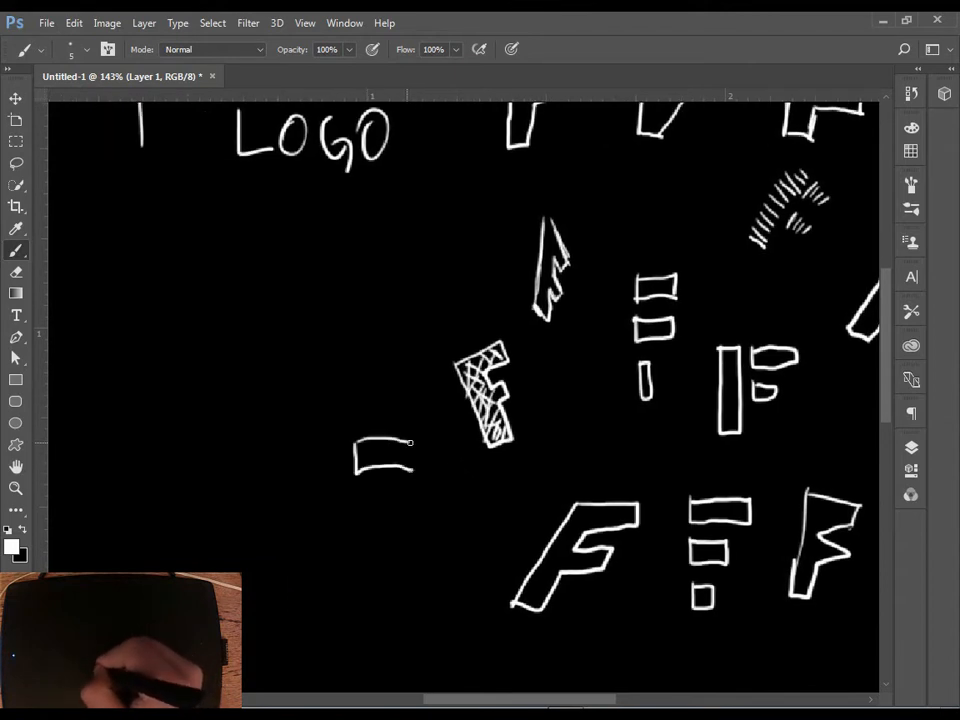
left_click_drag(367, 519, 356, 496)
mouse_move(326, 448)
left_mouse_down()
mouse_move(343, 535)
mouse_move(373, 587)
left_mouse_up()
left_click_drag(373, 587, 352, 590)
mouse_move(311, 453)
left_mouse_down()
mouse_move(321, 525)
mouse_move(354, 589)
left_mouse_up()
left_click_drag(311, 454, 327, 447)
Sketch a small outlined F below LOGO and a tall rectangle outline below and beside it.
left_click_drag(270, 366, 372, 380)
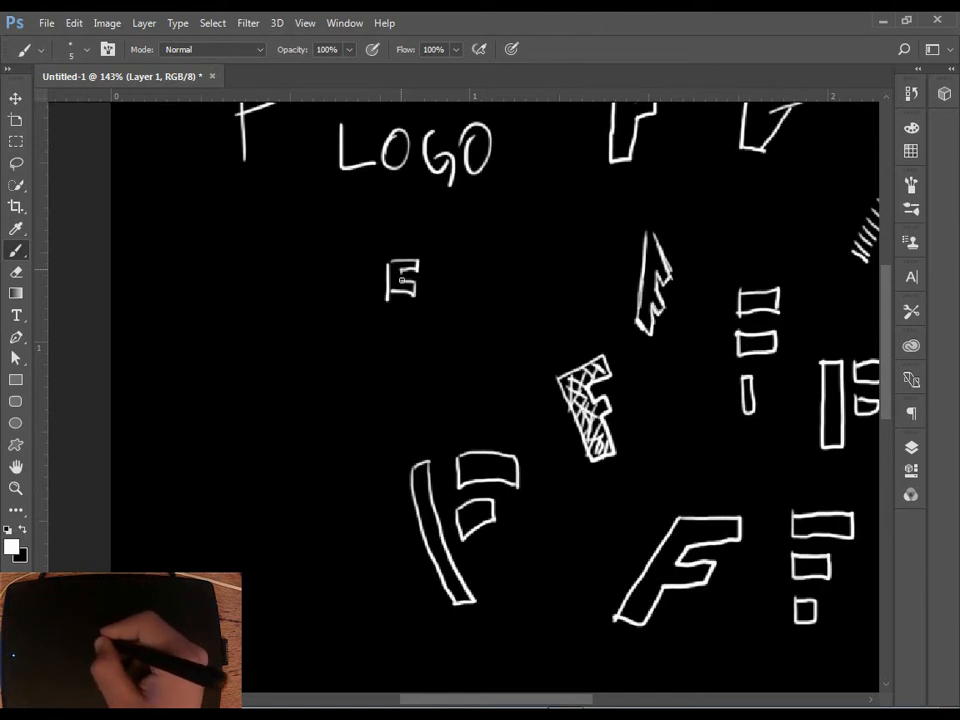
left_click_drag(381, 262, 392, 259)
mouse_move(247, 376)
left_mouse_down()
mouse_move(249, 458)
mouse_move(248, 378)
left_mouse_up()
Rework the tall rectangle with a smaller eraser and brush strokes into a solid shape that leaves a negative-space F.
key("e")
left_click(86, 50)
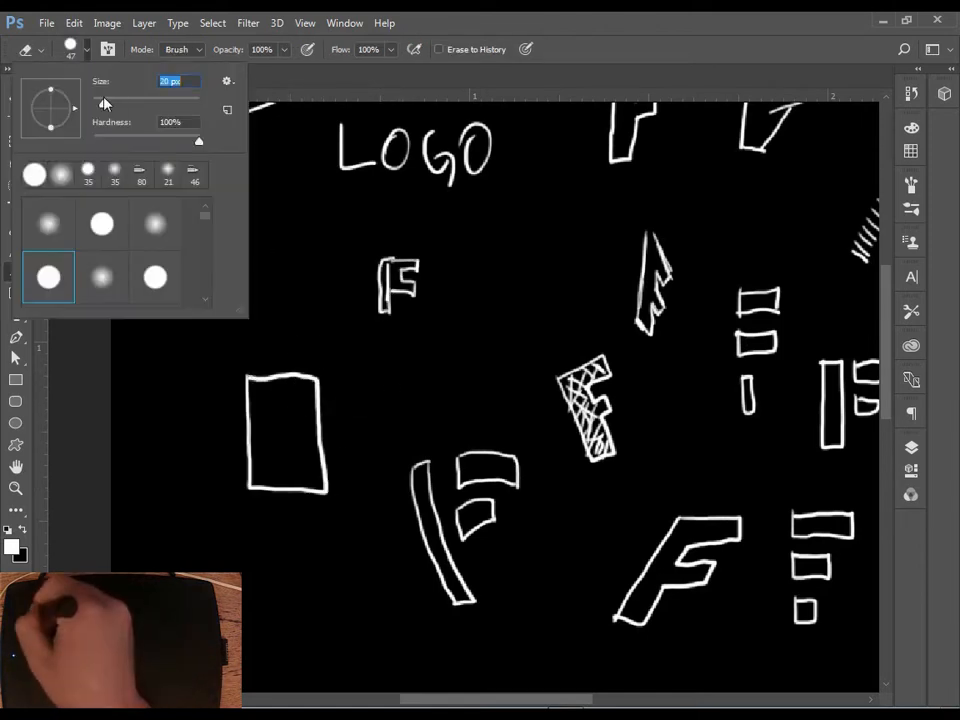
left_click_drag(103, 102, 97, 102)
left_click(307, 421)
mouse_move(283, 390)
left_mouse_down()
mouse_move(246, 390)
mouse_move(274, 489)
mouse_move(315, 457)
mouse_move(300, 472)
mouse_move(300, 430)
mouse_move(312, 462)
mouse_move(319, 366)
mouse_move(329, 492)
left_mouse_up()
key("b")
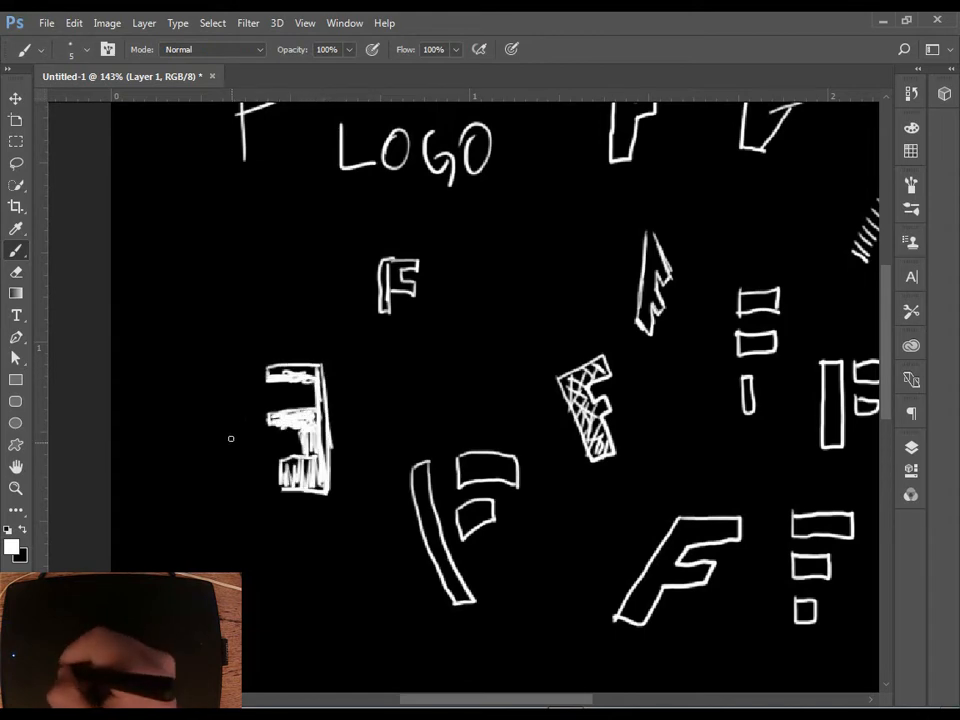
Sketch an outlined F with inset boxes below the solid shape and a row of three thin script Fs.
mouse_move(258, 558)
left_mouse_down()
mouse_move(258, 586)
mouse_move(288, 634)
left_mouse_up()
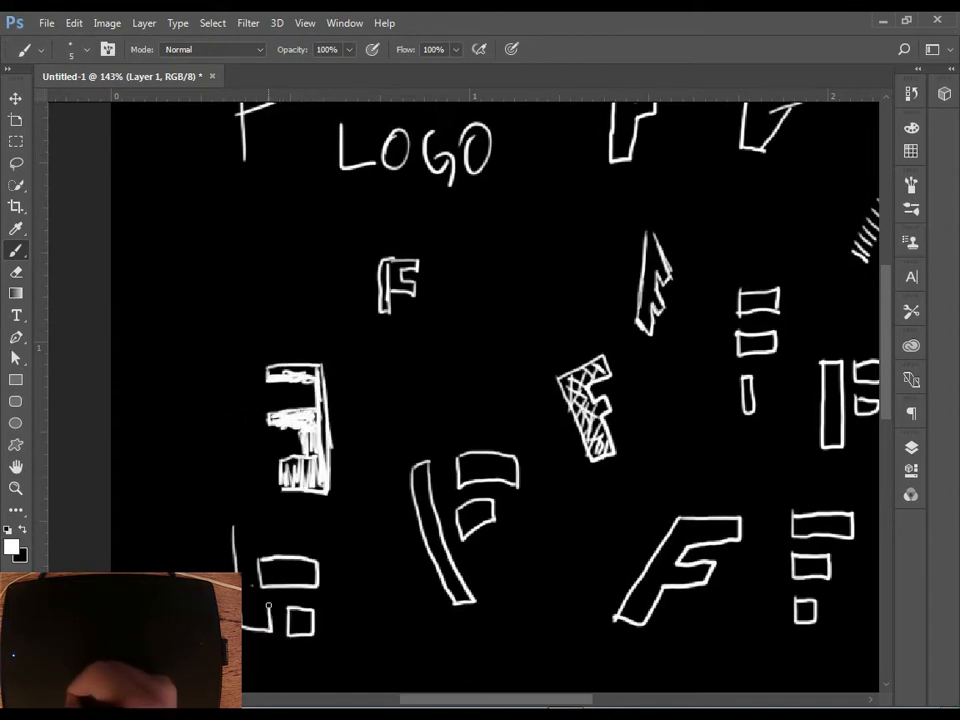
left_click_drag(241, 519, 251, 555)
key("space")
left_click_drag(394, 655, 328, 543)
left_click_drag(409, 540, 393, 611)
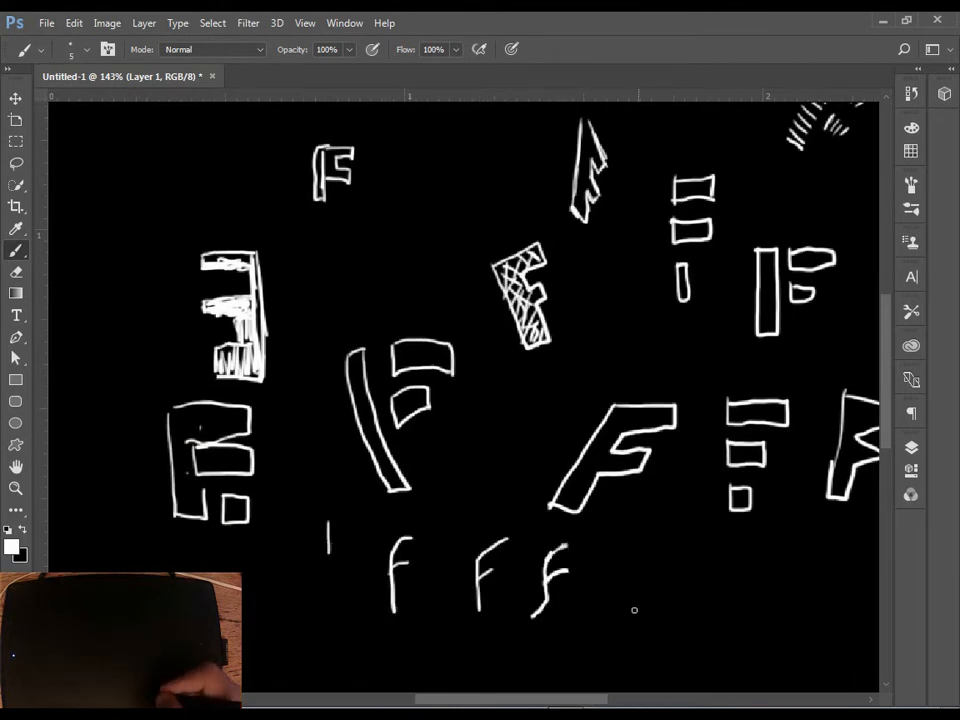
key("ctrl+z")
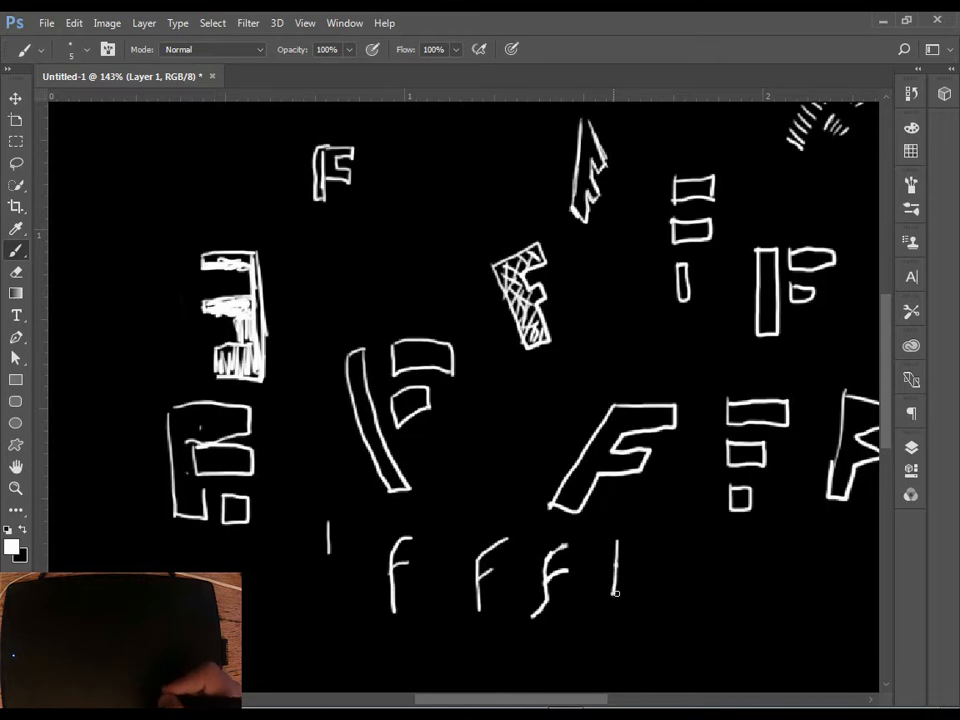
Add a block F over a small square and a slanted bar with hatched arms at the end of the row.
left_click_drag(651, 575, 625, 541)
left_click_drag(613, 608, 615, 607)
key("space")
left_click_drag(665, 609, 594, 542)
Sketch a large F from three stacked, shrinking rectangles and link the blocks with diagonal lines.
mouse_move(641, 559)
left_mouse_down()
mouse_move(643, 474)
mouse_move(654, 559)
mouse_move(613, 585)
mouse_move(495, 446)
left_mouse_up()
key("space")
key("space")
left_click_drag(562, 376, 688, 440)
mouse_move(556, 464)
left_mouse_down()
mouse_move(578, 519)
mouse_move(556, 464)
left_mouse_up()
key("space")
left_click_drag(560, 470, 575, 417)
mouse_move(557, 503)
left_mouse_down()
mouse_move(557, 536)
mouse_move(558, 501)
left_mouse_up()
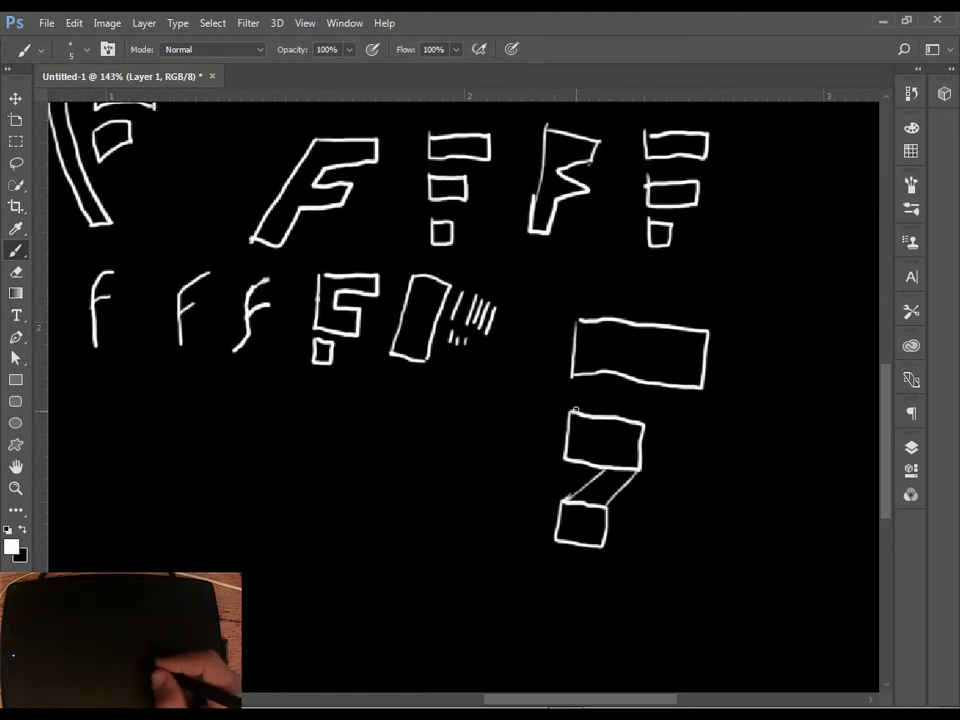
Sketch two smaller three-block Fs, their shrinking blocks joined by short diagonals, beside and below the large one.
key("space")
left_click_drag(756, 508, 609, 479)
mouse_move(591, 403)
left_mouse_down()
mouse_move(613, 403)
mouse_move(599, 403)
left_mouse_up()
left_click_drag(591, 466, 594, 467)
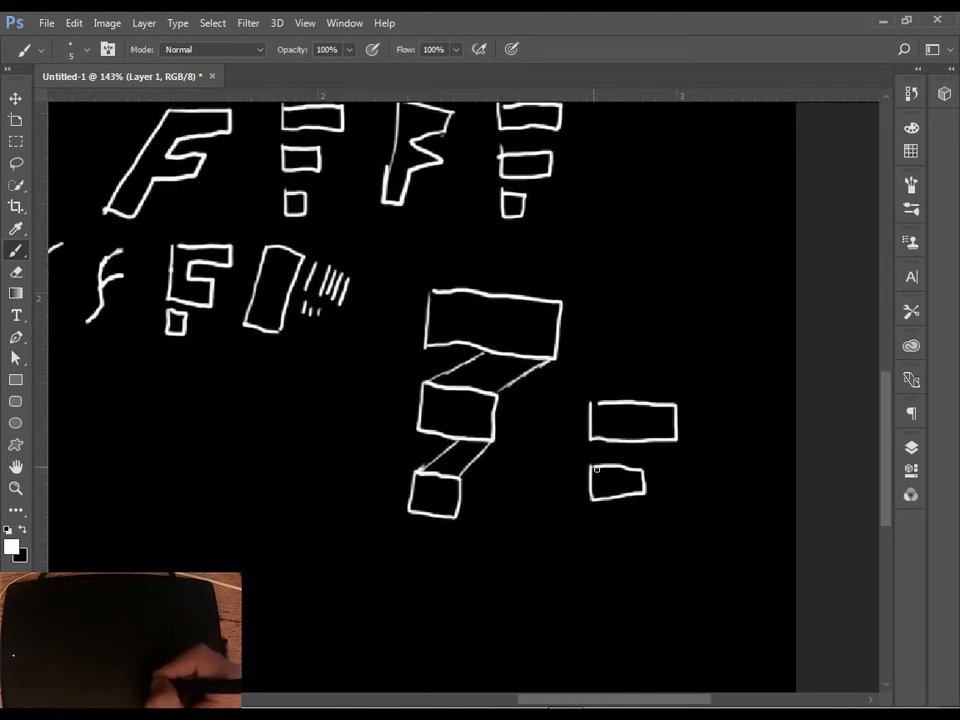
left_click_drag(595, 520, 598, 527)
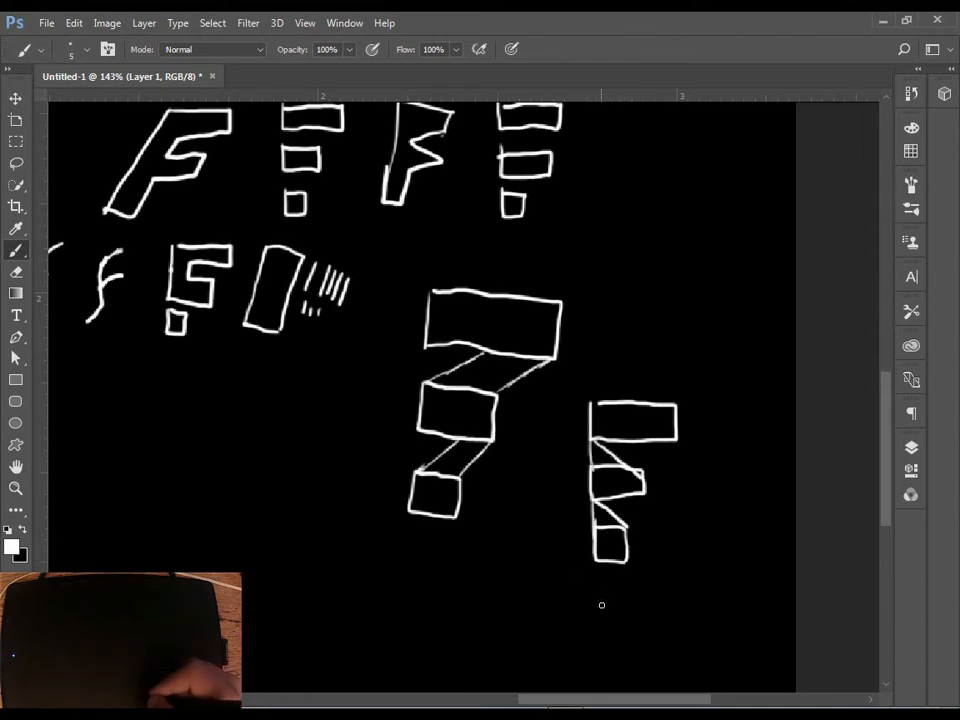
key("space")
mouse_move(520, 605)
left_mouse_down()
mouse_move(585, 482)
mouse_move(558, 508)
mouse_move(578, 548)
mouse_move(601, 529)
left_mouse_up()
Sketch an F from three separate stacked rectangles and mark it as the chosen idea with a circle and a check mark.
key("space")
mouse_move(517, 500)
left_mouse_down()
mouse_move(617, 504)
mouse_move(712, 598)
left_mouse_up()
mouse_move(501, 370)
left_mouse_down()
mouse_move(519, 414)
mouse_move(503, 370)
left_mouse_up()
left_click_drag(503, 450, 508, 458)
mouse_move(509, 549)
left_mouse_down()
mouse_move(509, 583)
mouse_move(516, 554)
left_mouse_up()
left_click_drag(468, 352, 478, 366)
left_click_drag(481, 502, 514, 488)
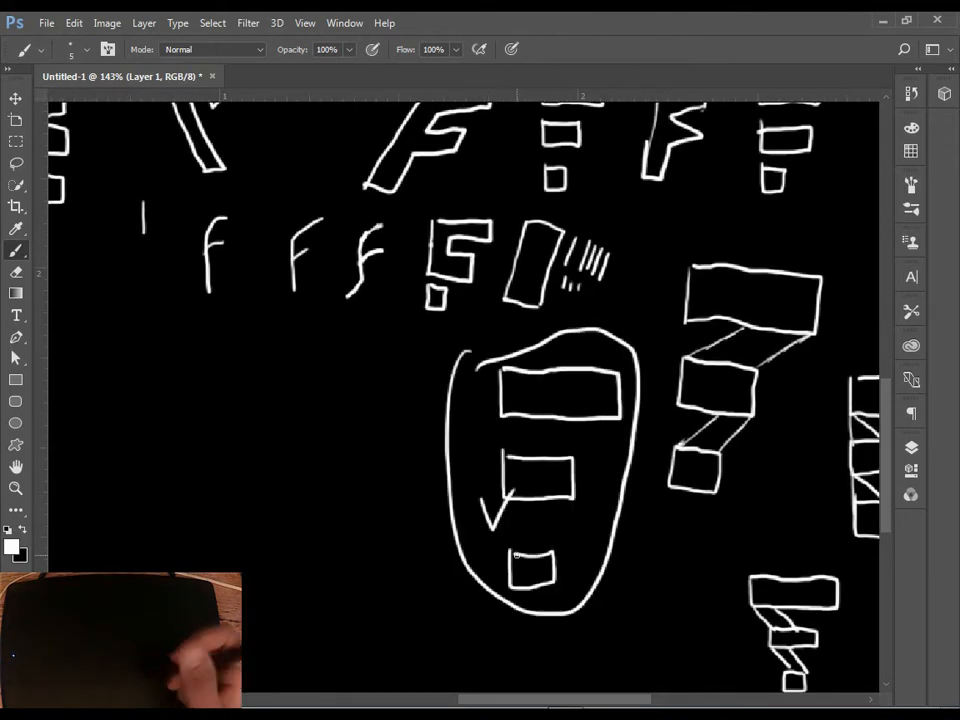
Write "F =" in the empty area beside the circled idea and draw three stacked, shrinking rectangles after it.
mouse_move(568, 451)
left_mouse_down()
mouse_move(568, 424)
mouse_move(761, 338)
left_mouse_up()
left_click_drag(146, 274, 146, 318)
left_click_drag(142, 278, 159, 275)
left_click_drag(143, 297, 156, 294)
left_click_drag(176, 292, 187, 291)
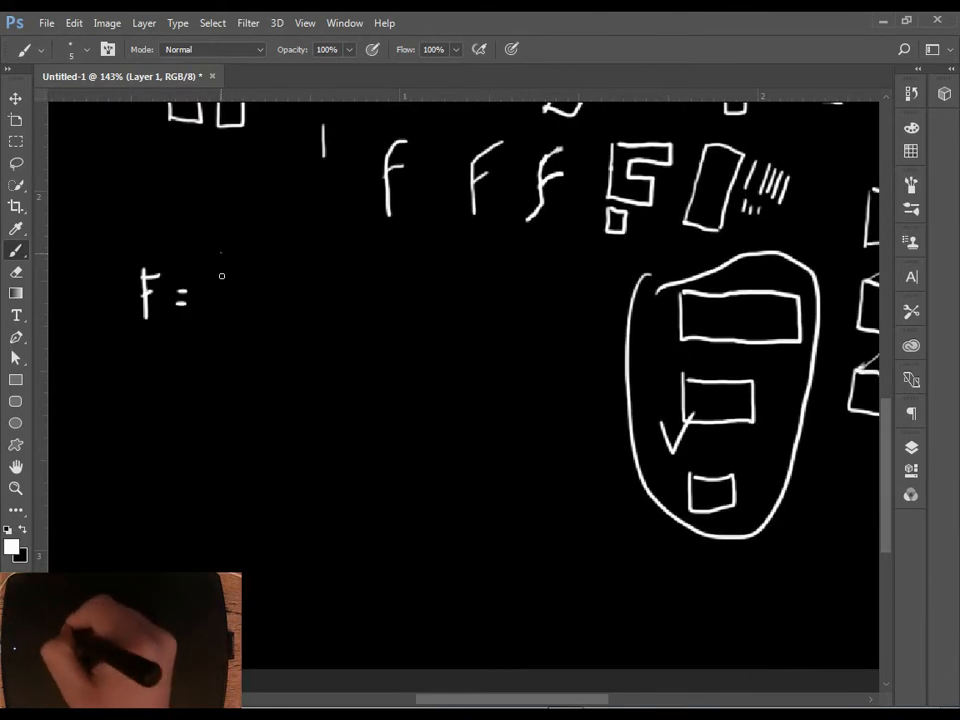
left_click_drag(221, 253, 223, 279)
mouse_move(227, 295)
left_mouse_down()
mouse_move(230, 318)
mouse_move(234, 299)
left_mouse_up()
left_click_drag(231, 335, 232, 354)
Write "Wi-Fi =" below the F line and follow it with three upright bars of decreasing height.
left_click_drag(132, 432, 166, 430)
left_click_drag(236, 433, 236, 455)
left_click_drag(302, 434, 313, 431)
mouse_move(360, 403)
left_mouse_down()
mouse_move(381, 420)
mouse_move(360, 403)
left_mouse_up()
left_click_drag(400, 421, 422, 421)
left_click_drag(445, 426, 446, 446)
Write "M =" below the Wi-Fi line and draw three slanted blocks of decreasing size after it.
left_click_drag(149, 545, 193, 536)
left_click_drag(212, 522, 226, 522)
left_click_drag(214, 535, 226, 535)
mouse_move(298, 540)
left_mouse_down()
mouse_move(345, 507)
mouse_move(381, 514)
mouse_move(364, 535)
mouse_move(315, 552)
mouse_move(318, 501)
left_mouse_up()
key("e")
key("b")
key("e")
key("b")
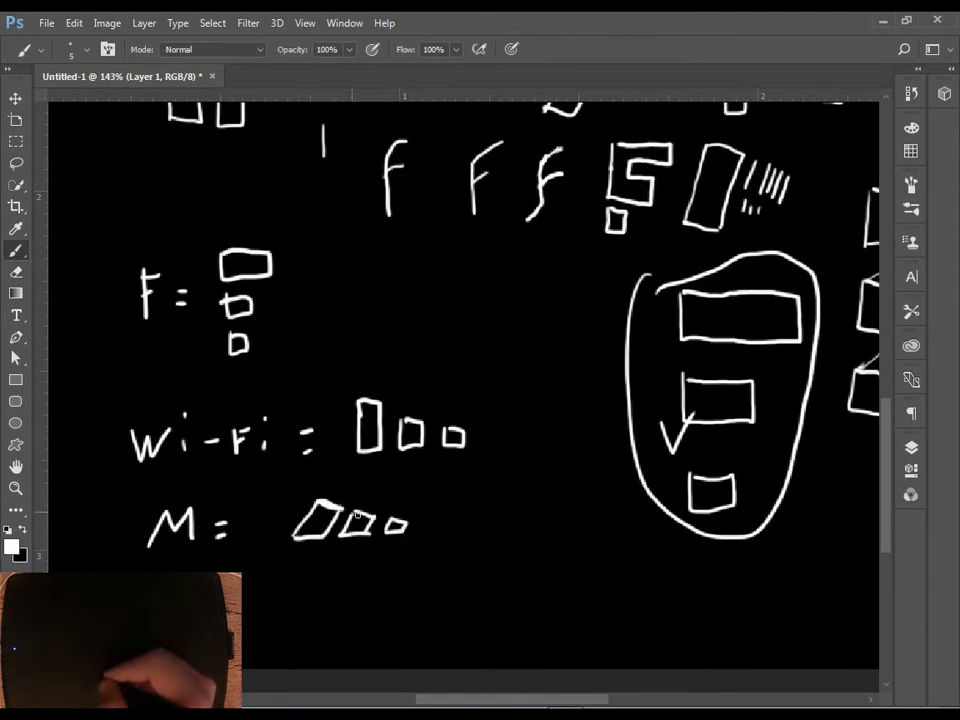
Erase the slanted blocks on the M line and redraw them with a stronger slant.
key("e")
mouse_move(402, 524)
left_mouse_down()
mouse_move(300, 525)
mouse_move(325, 521)
left_mouse_up()
key("b")
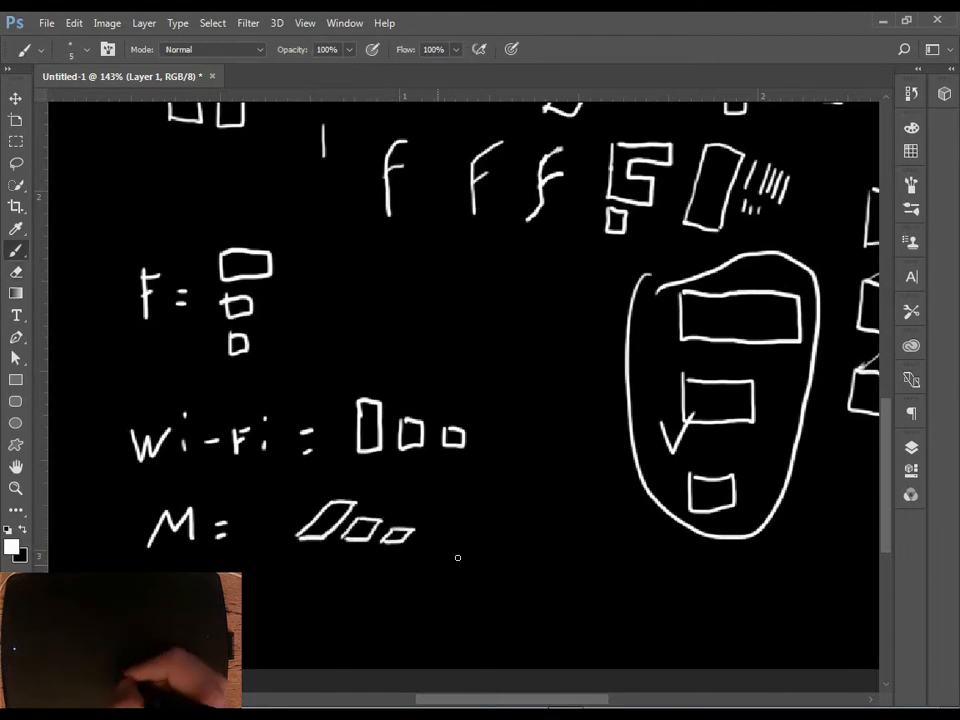
mouse_move(367, 569)
left_mouse_down()
mouse_move(315, 598)
mouse_move(364, 598)
left_mouse_up()
mouse_move(405, 592)
left_mouse_down()
mouse_move(422, 596)
mouse_move(341, 591)
mouse_move(364, 574)
left_mouse_up()
key("e")
key("b")
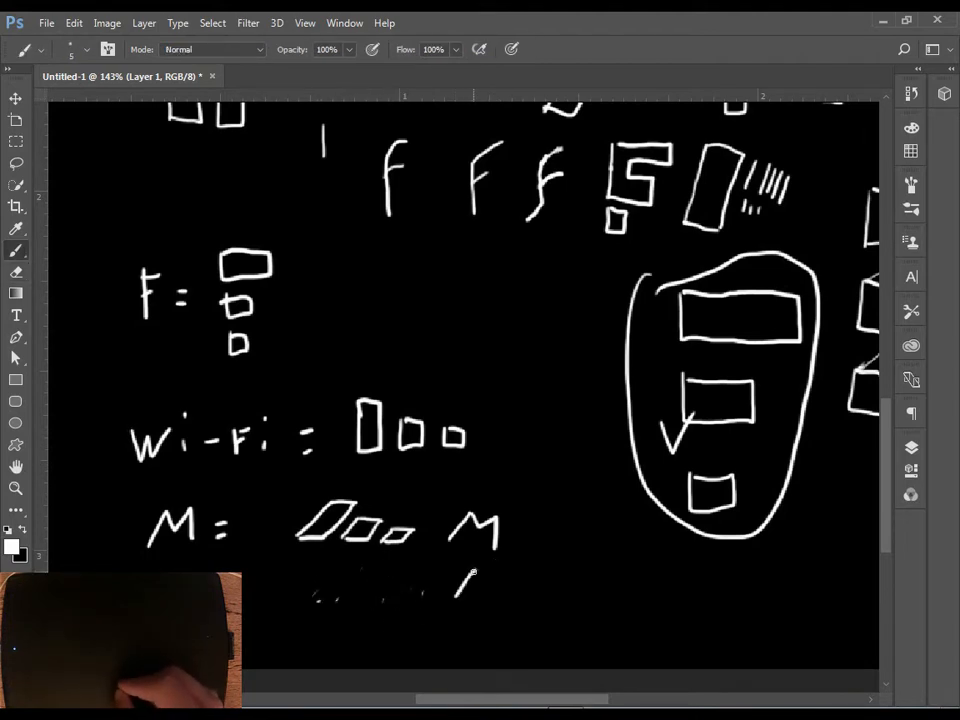
Draw three slanted blocks of decreasing size below the second M and put a question mark after them.
key("ctrl+z")
left_click_drag(453, 607, 485, 575)
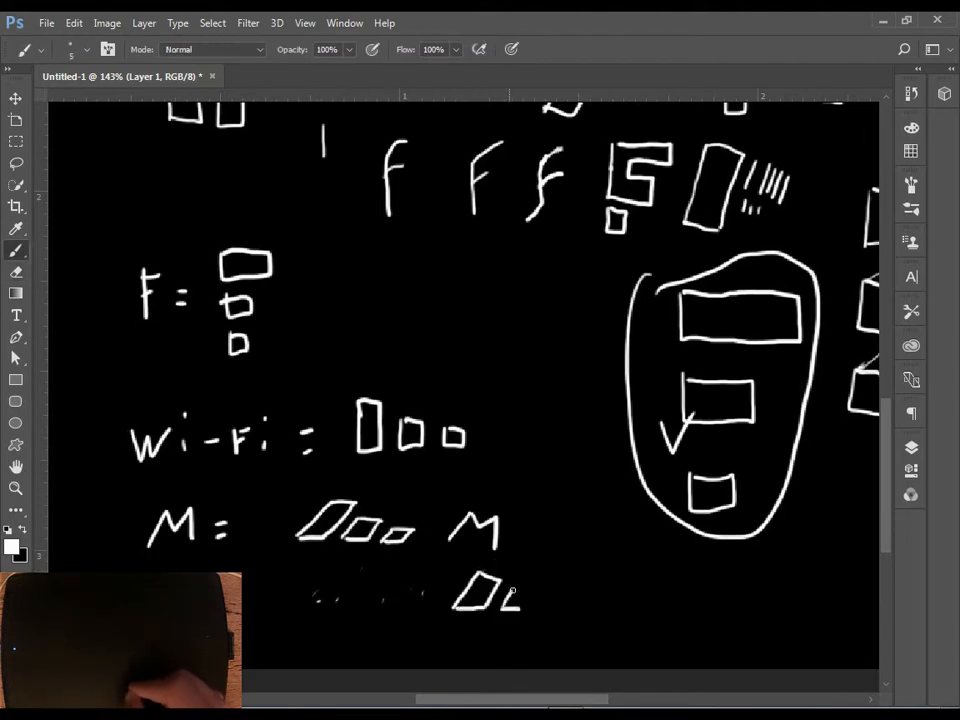
left_click_drag(572, 570, 582, 590)
left_click(583, 600)
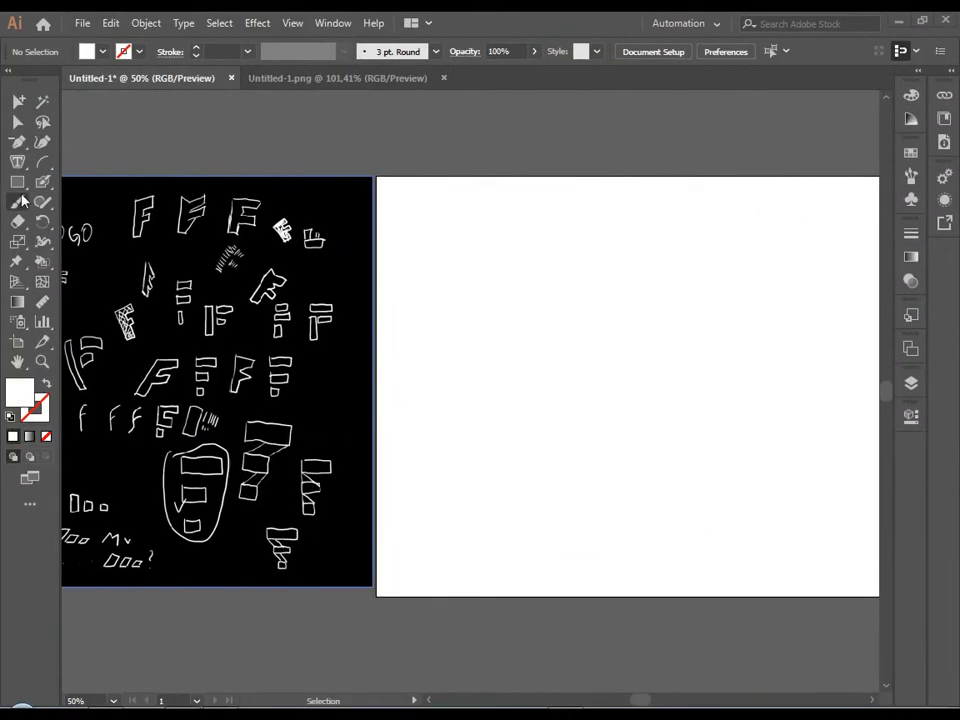
In Illustrator, draw a wide, flat rectangle on the white artboard and give it a black fill with no stroke.
left_click(17, 182)
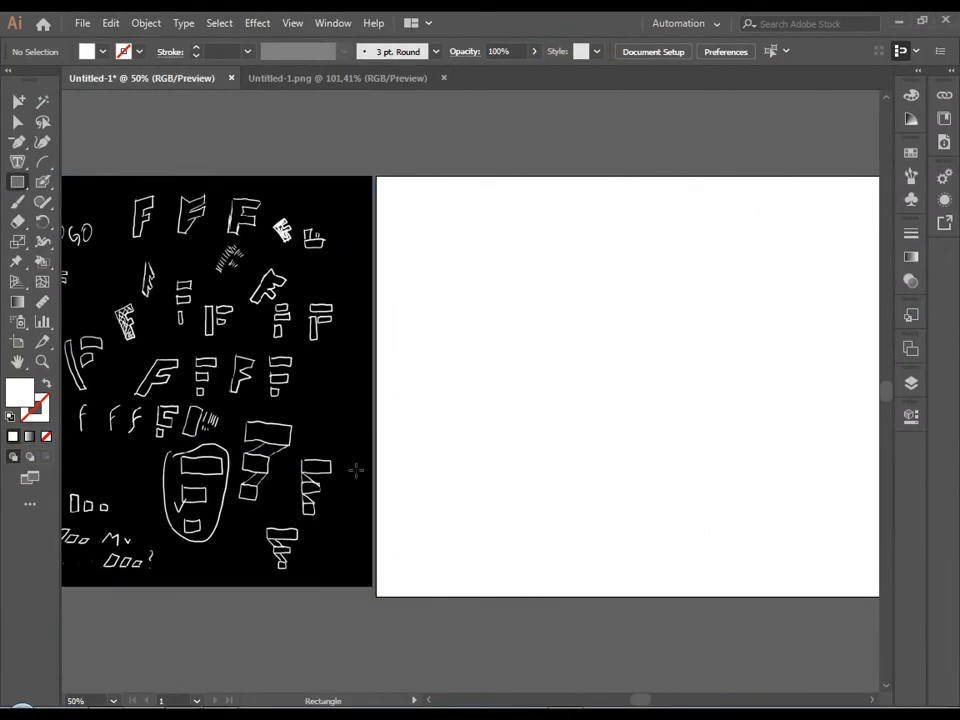
left_click_drag(497, 260, 581, 285)
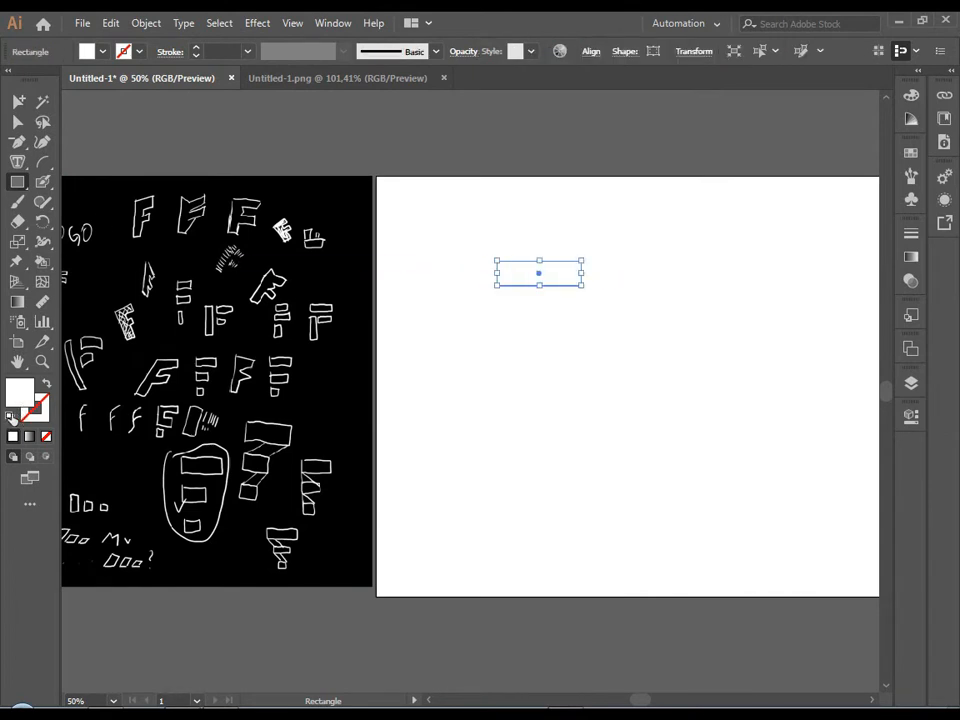
left_click(11, 418)
left_click(46, 384)
left_click(44, 416)
left_click(46, 437)
left_click(20, 392)
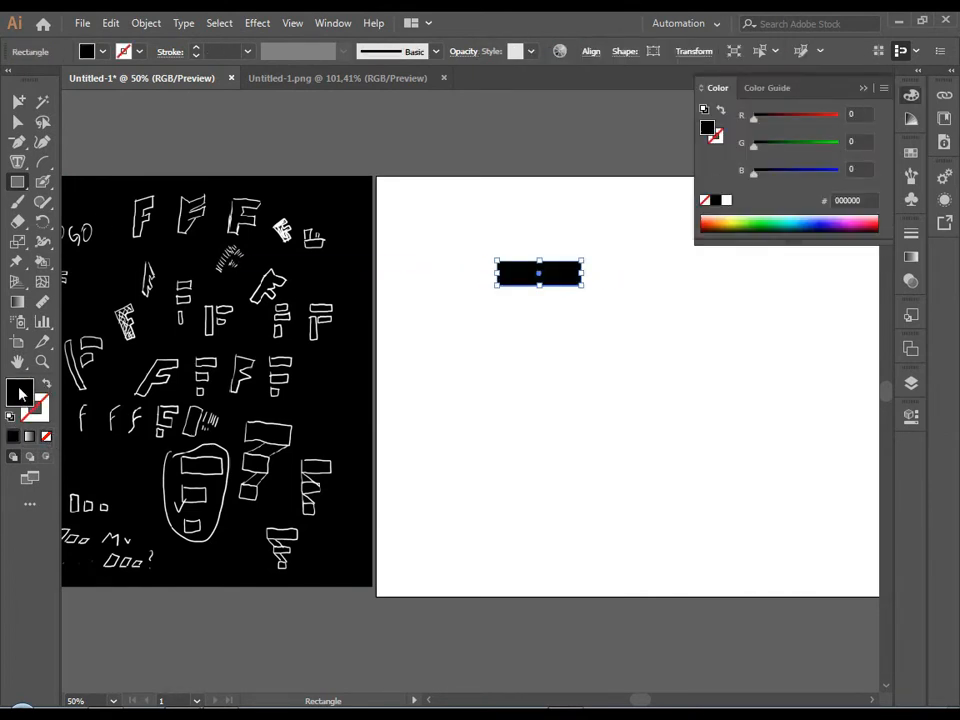
Copy the black rectangle straight down into a column of four touching rectangles and select the third one.
left_click(42, 182)
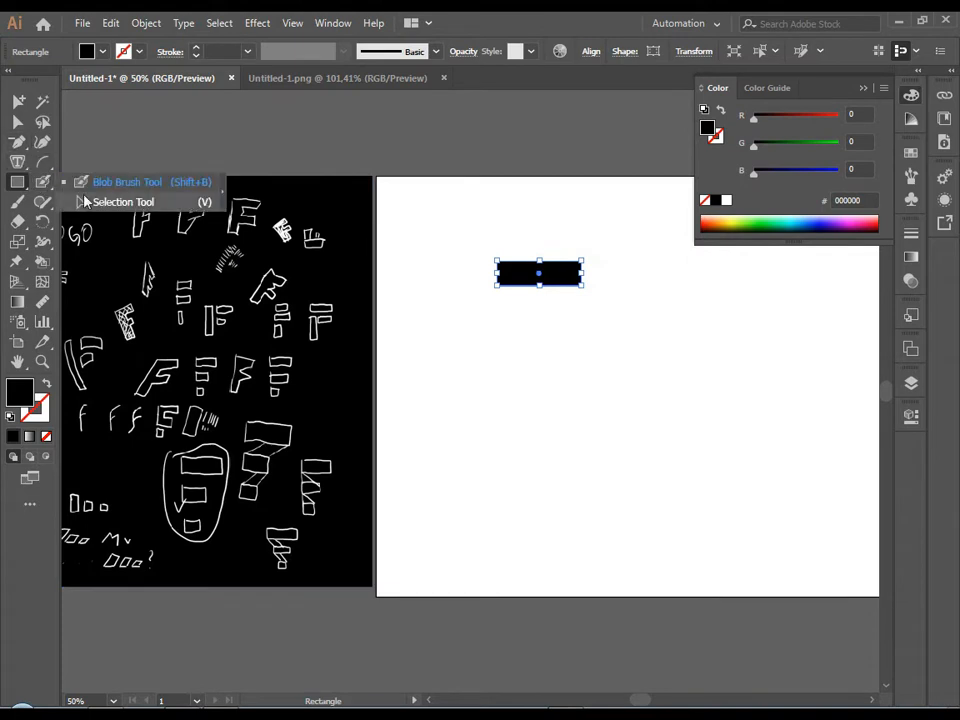
left_click(100, 181)
left_click(372, 293)
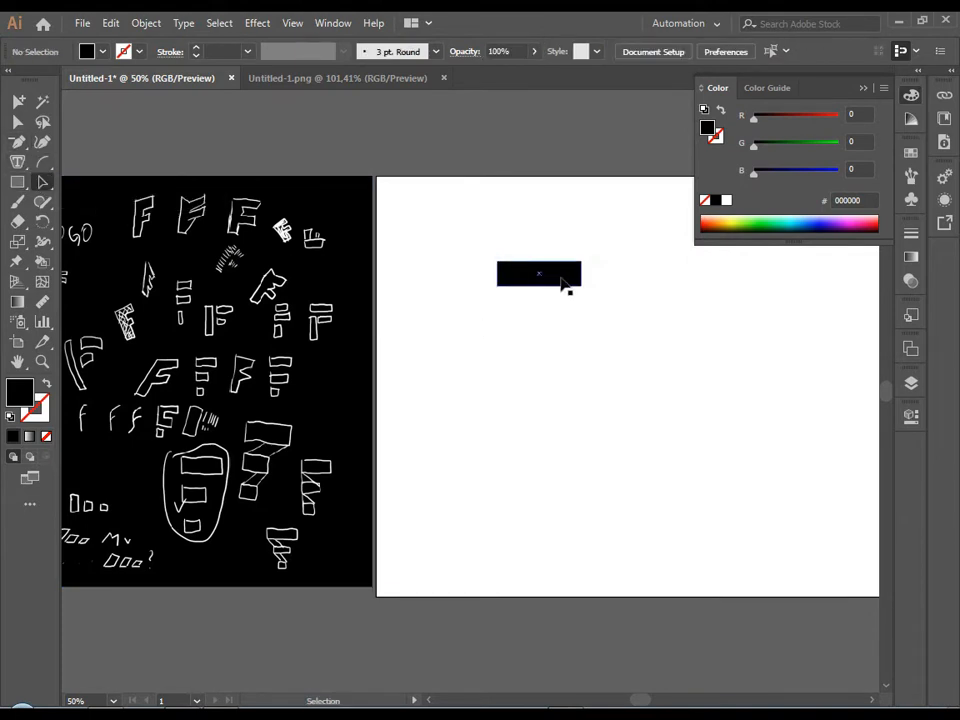
left_click_drag(562, 283, 559, 352)
left_click(553, 339)
left_click(617, 354)
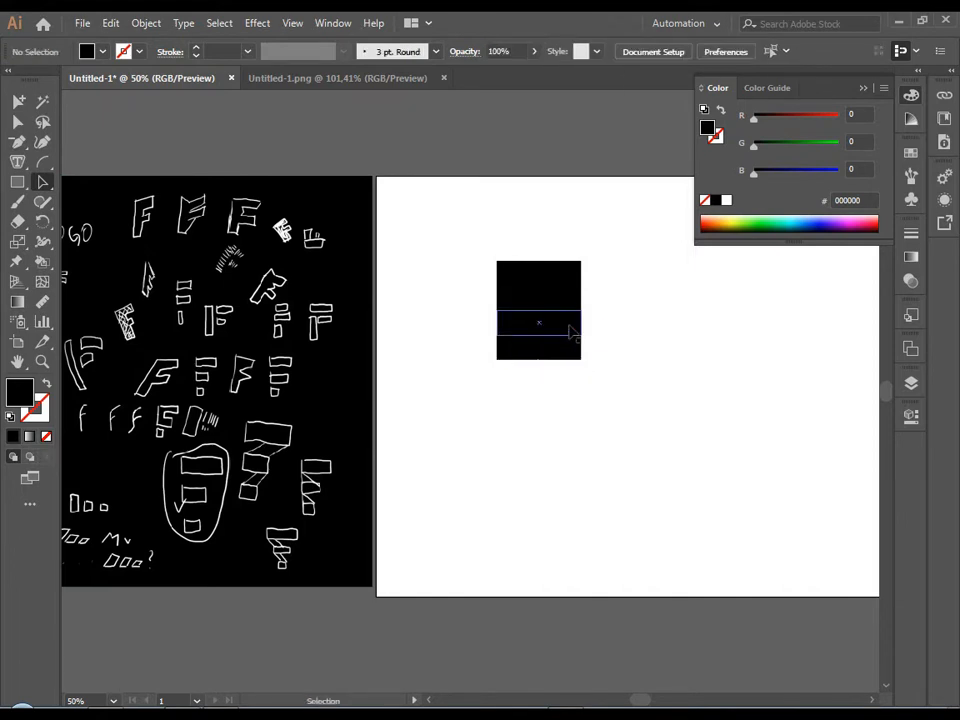
left_click(570, 331)
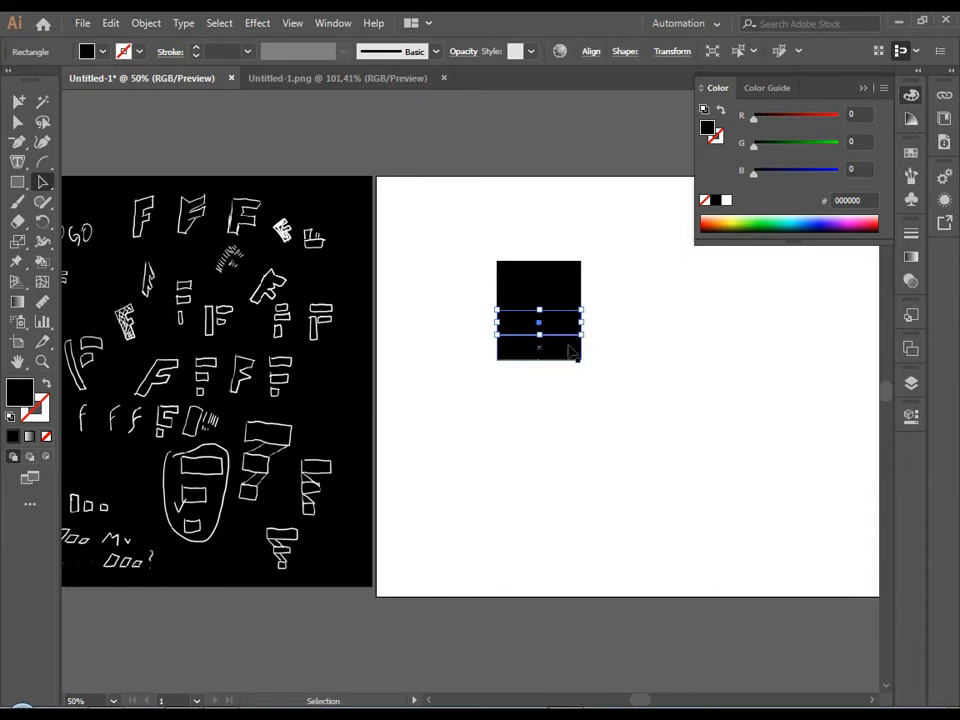
Copy the bottom rectangle straight down once more to make a column of five touching rectangles.
left_click_drag(562, 354, 562, 379)
left_click(614, 366)
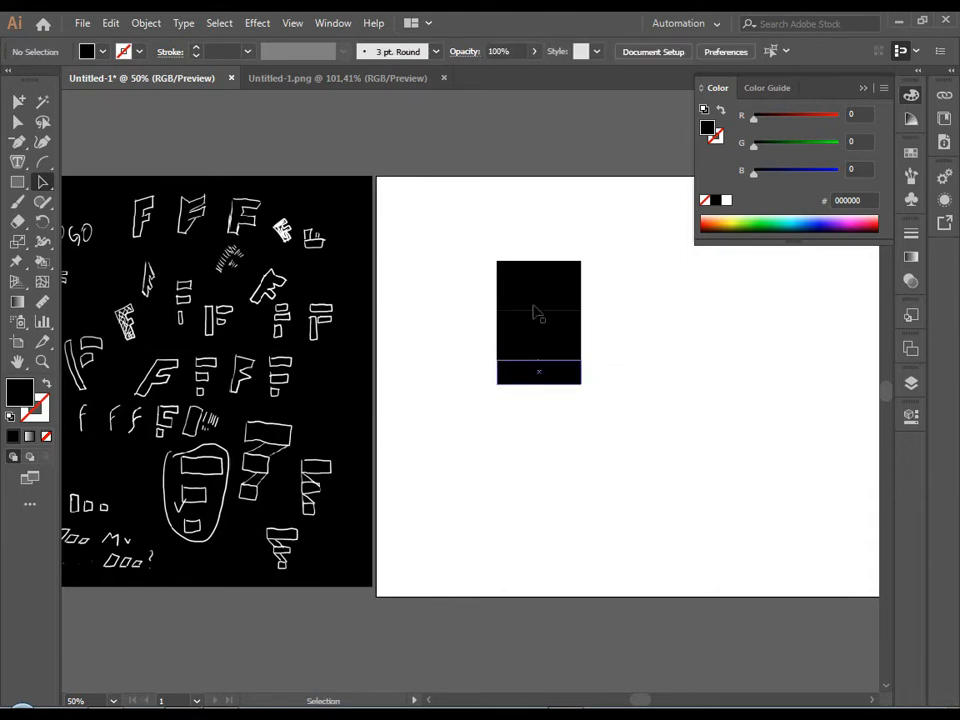
left_click_drag(534, 242, 542, 445)
left_click(544, 439)
Delete the second rectangle and shorten the third to half its width, keeping its left edge in place.
left_click(580, 300)
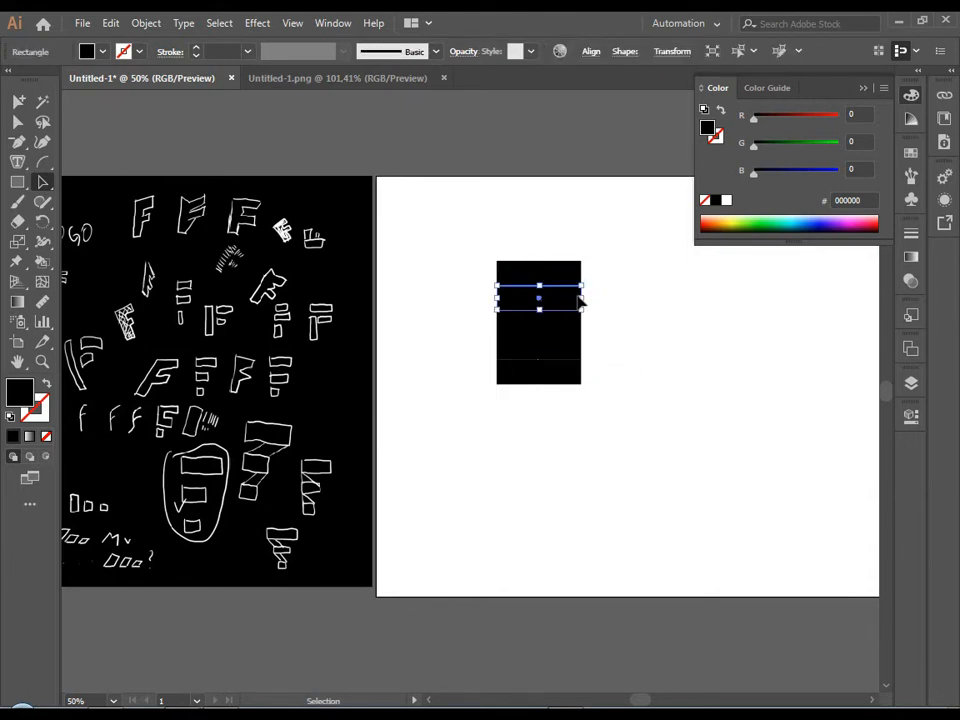
left_click_drag(580, 300, 540, 331)
left_click(583, 325)
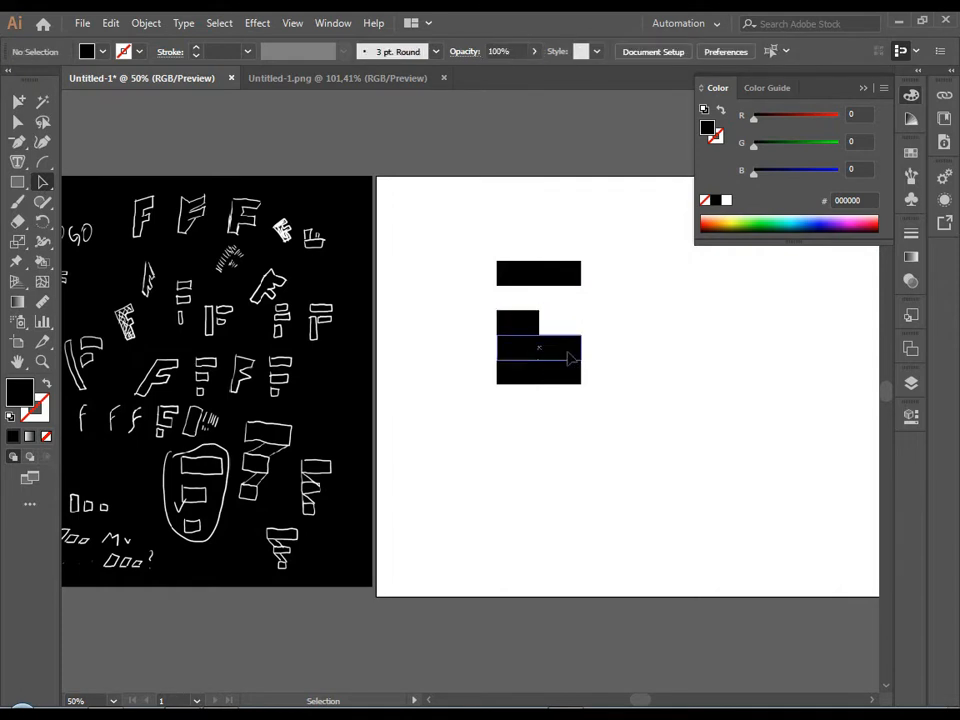
Delete the fourth rectangle and shorten the fifth one from its right side into a square.
left_click(567, 352)
key("Delete")
left_click(570, 373)
left_click_drag(582, 373, 545, 395)
left_click(540, 399)
Replace the middle rectangle with two touching copies of the bottom square, aligned to the same left edge.
key("ctrl+plus")
scroll(500, 414, "up", 3)
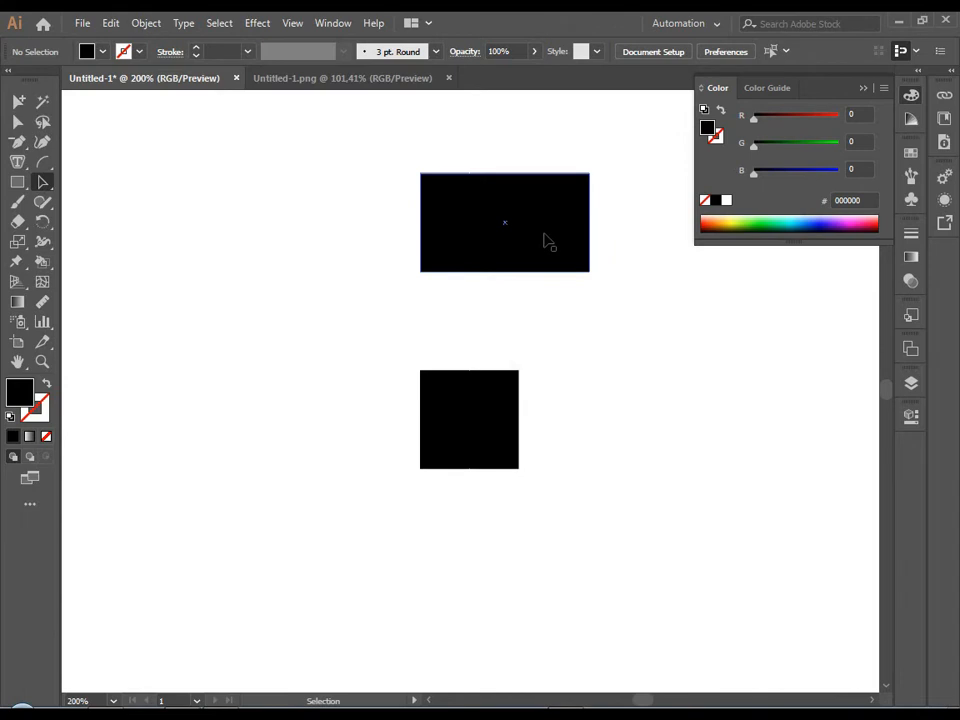
scroll(547, 242, "down", 2)
left_click_drag(617, 300, 520, 400)
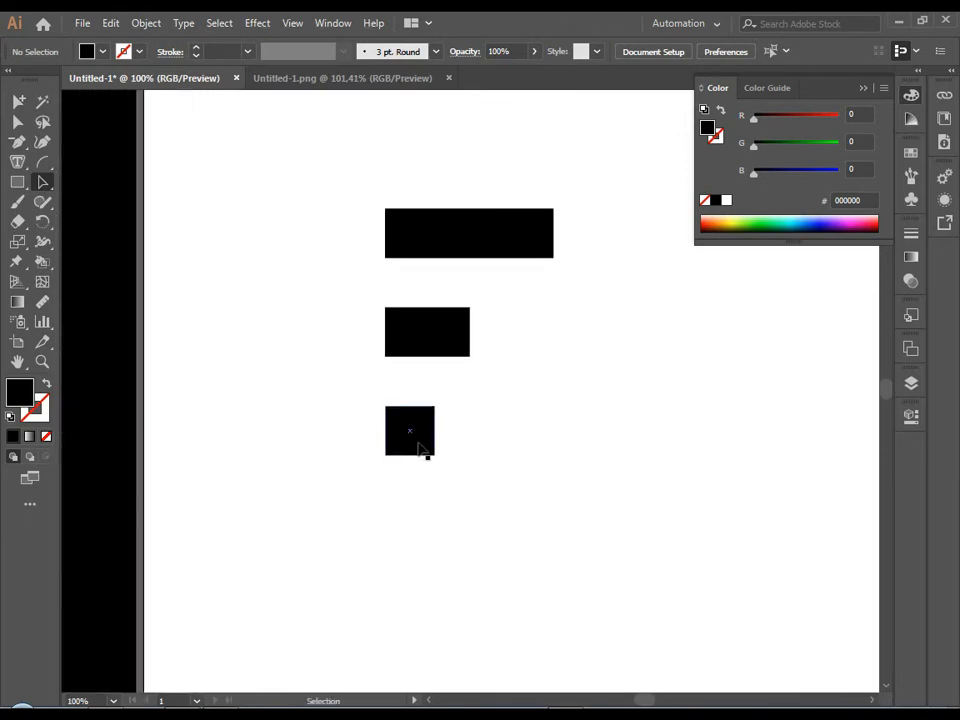
left_click_drag(420, 450, 474, 352)
left_click(473, 395)
left_click(461, 354)
key("Delete")
left_click(462, 362)
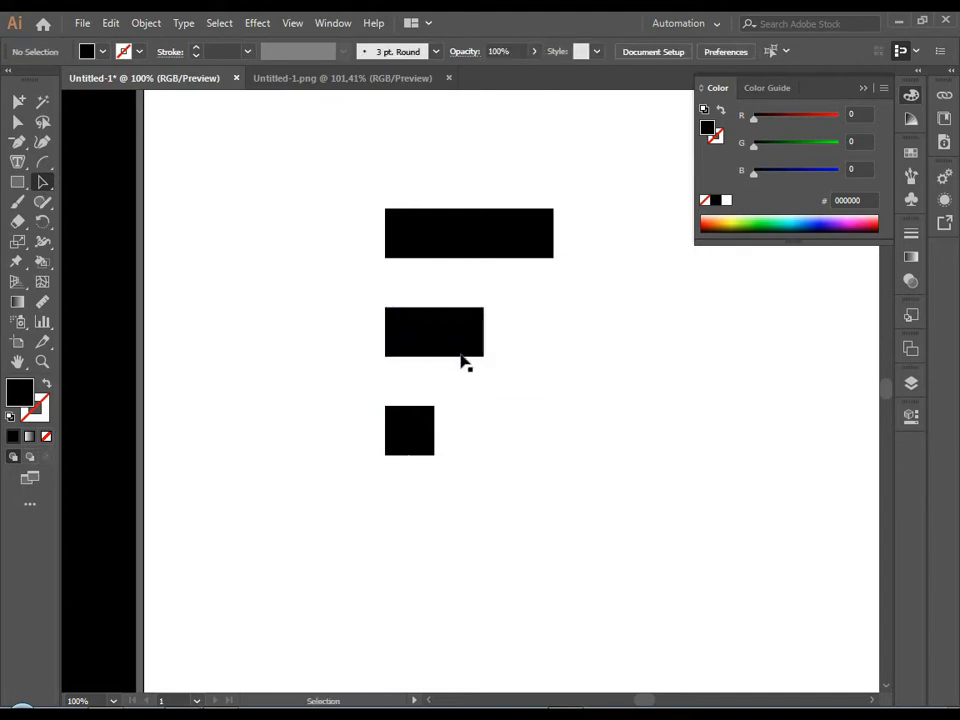
Copy the squares along the top row as a measure and widen the top bar to four squares.
left_click_drag(403, 379, 557, 251)
left_click(549, 311)
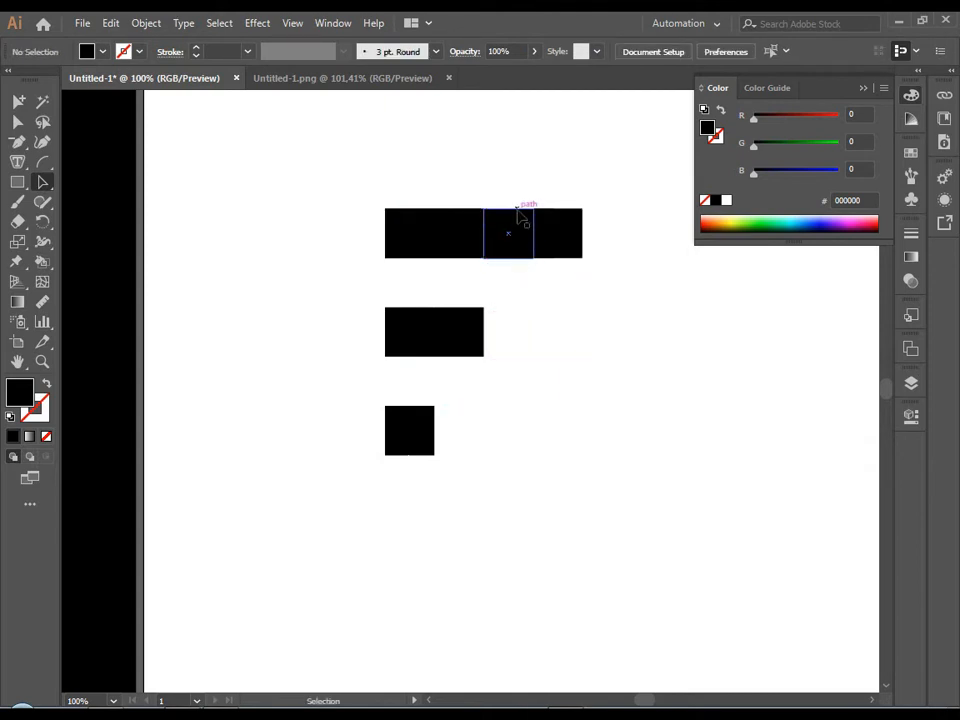
left_click(522, 240)
key("Delete")
left_click(522, 240)
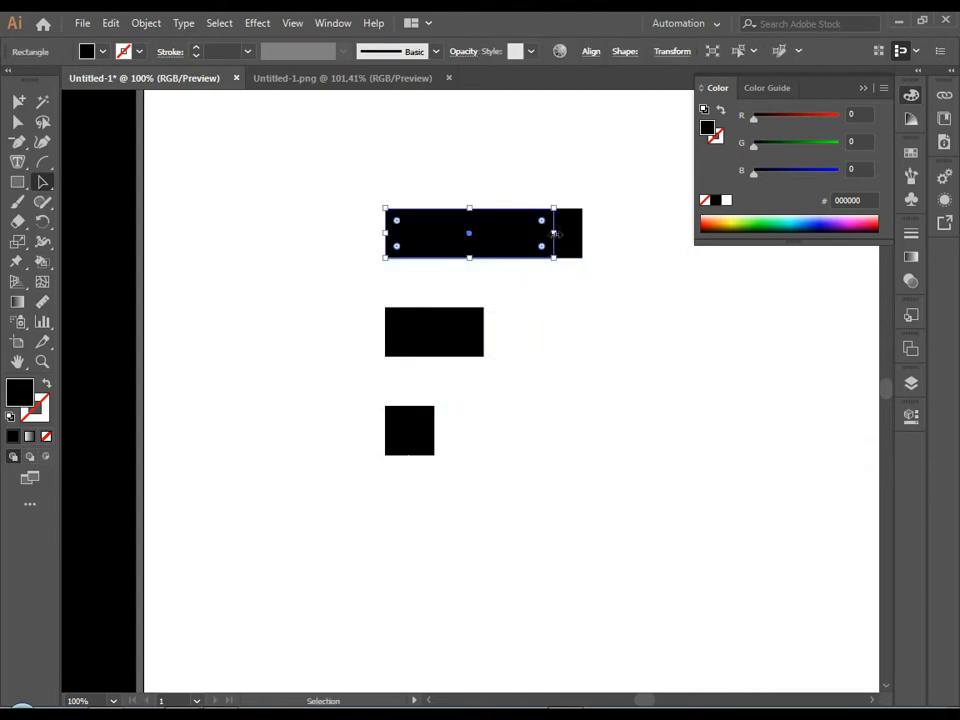
left_click_drag(555, 233, 583, 231)
left_click(549, 300)
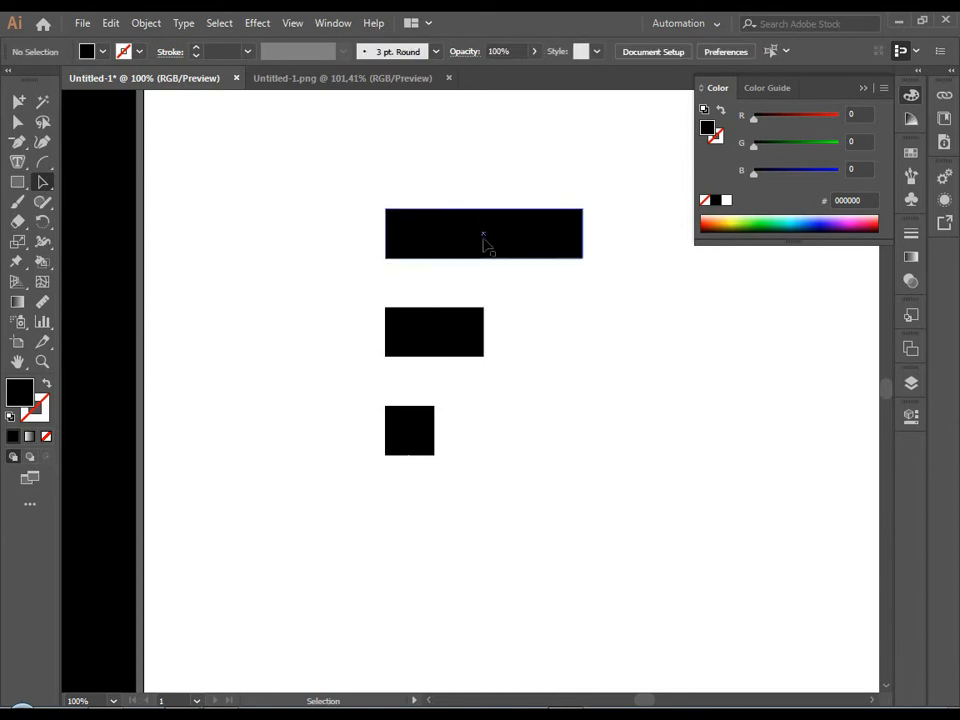
Delete the leftover measuring squares from the top row, keeping only the long bar.
left_click(452, 243)
key("Delete")
left_click(417, 243)
key("Delete")
Unite the two touching squares in the middle row into a single bar.
left_click_drag(357, 277, 518, 356)
left_click(914, 412)
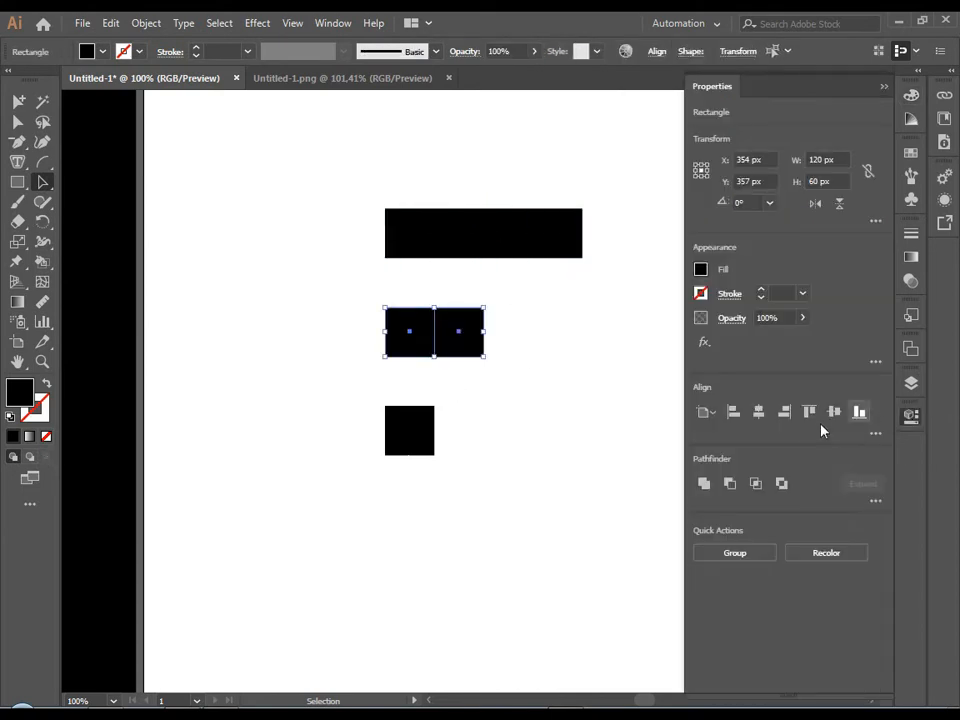
left_click(708, 485)
left_click(501, 397)
left_click(428, 434)
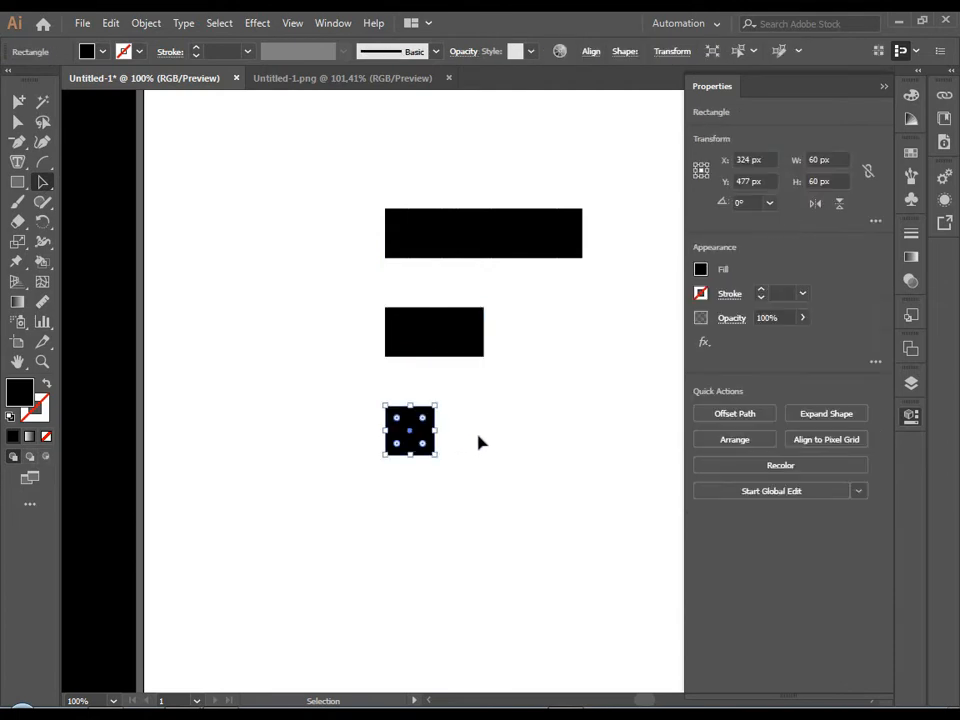
left_click(478, 434)
Move all three bars together to the right, closer to the middle of the artboard.
left_click_drag(350, 175, 519, 423)
left_click(578, 408)
scroll(578, 408, "down", 3)
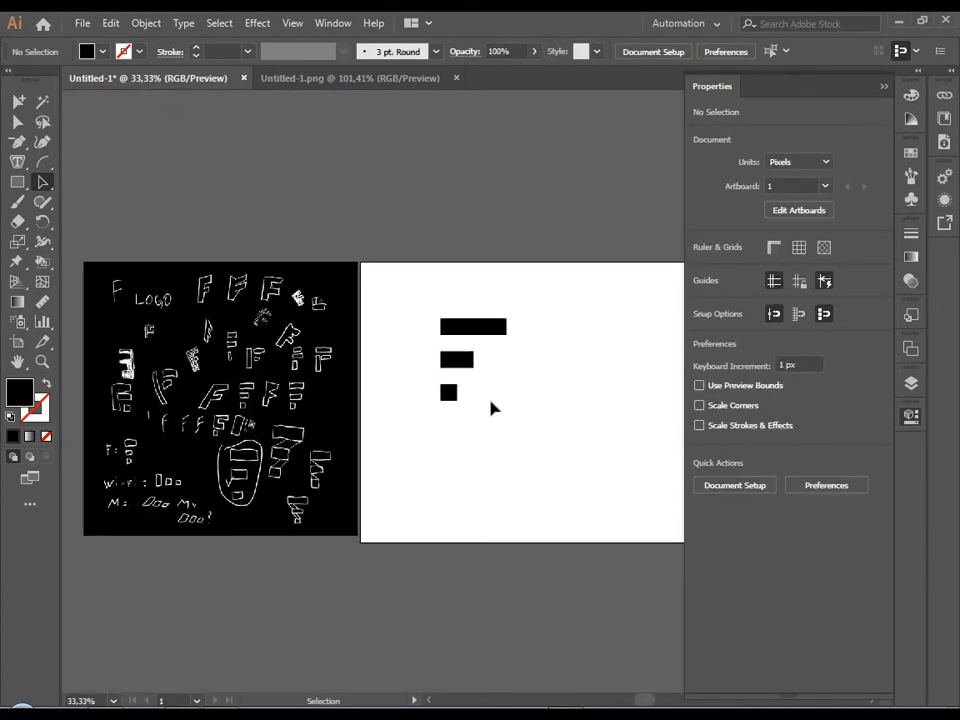
scroll(450, 369, "up", 1)
left_click_drag(497, 448, 390, 450)
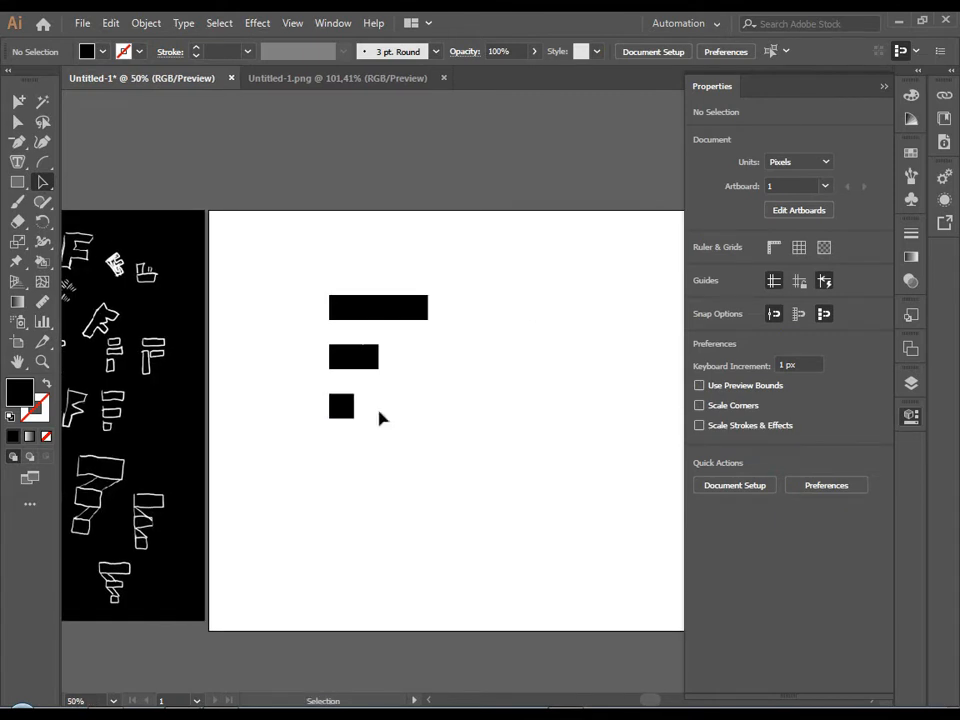
left_click_drag(315, 261, 448, 420)
left_click_drag(404, 369, 490, 360)
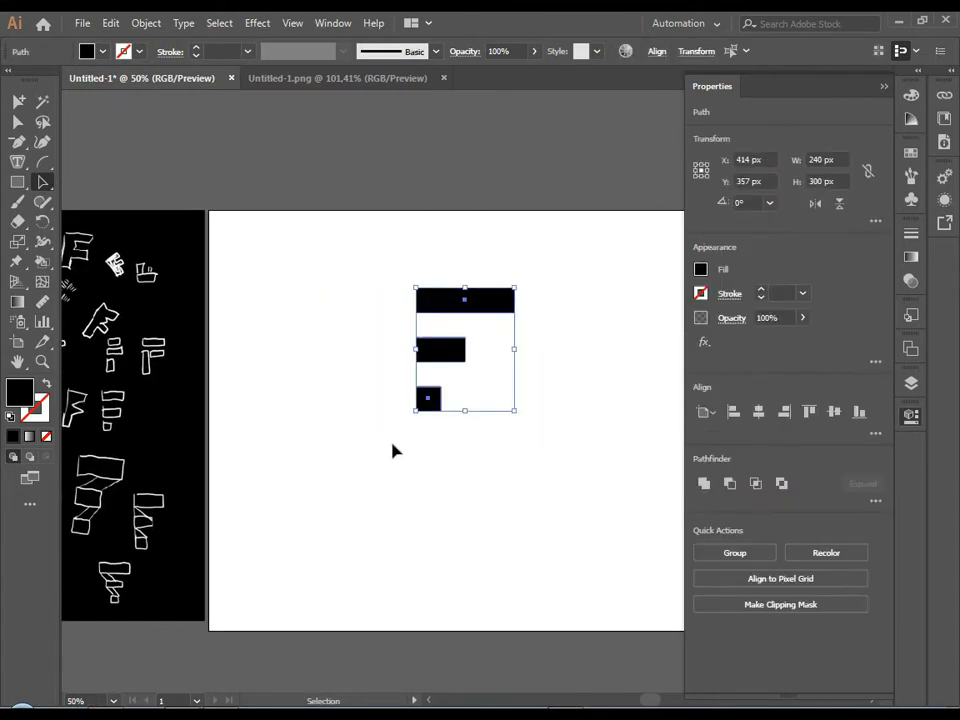
left_click(407, 499)
left_click_drag(414, 484, 431, 459)
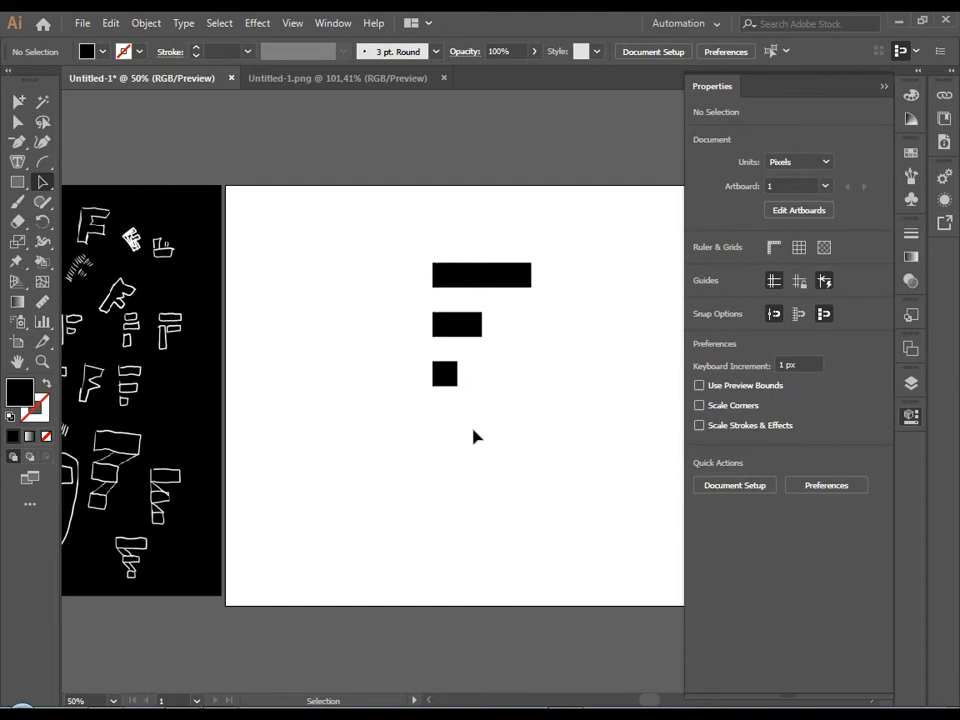
Fill all three bars with the muted red swatch after trying a few other colors.
key("ctrl+plus")
key("ctrl+plus")
left_click_drag(511, 371, 433, 436)
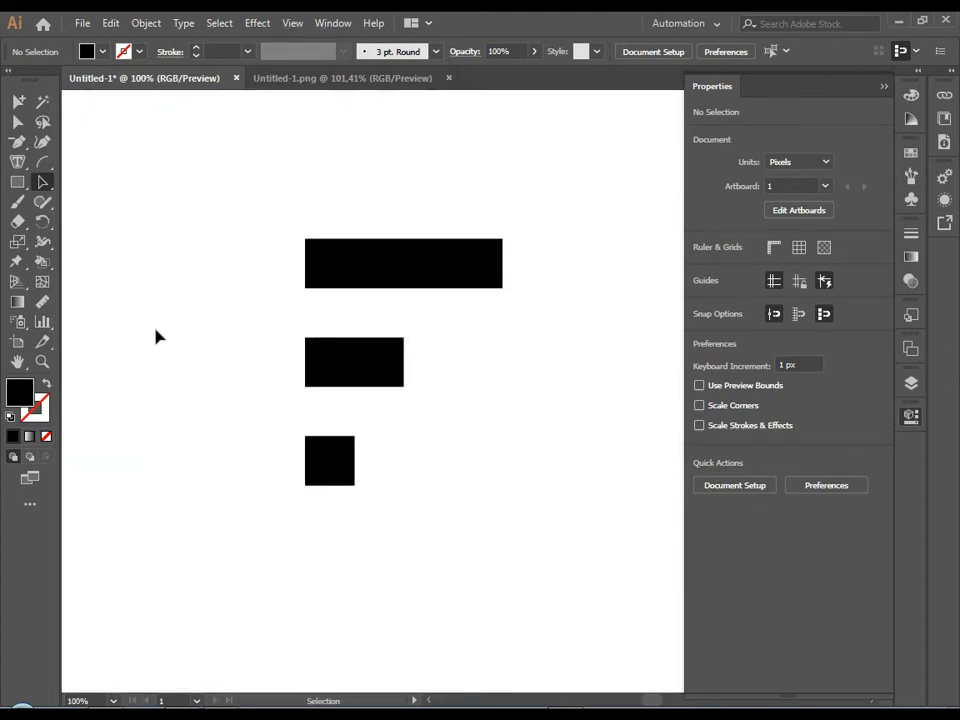
left_click(407, 284)
left_click(386, 373, "shift")
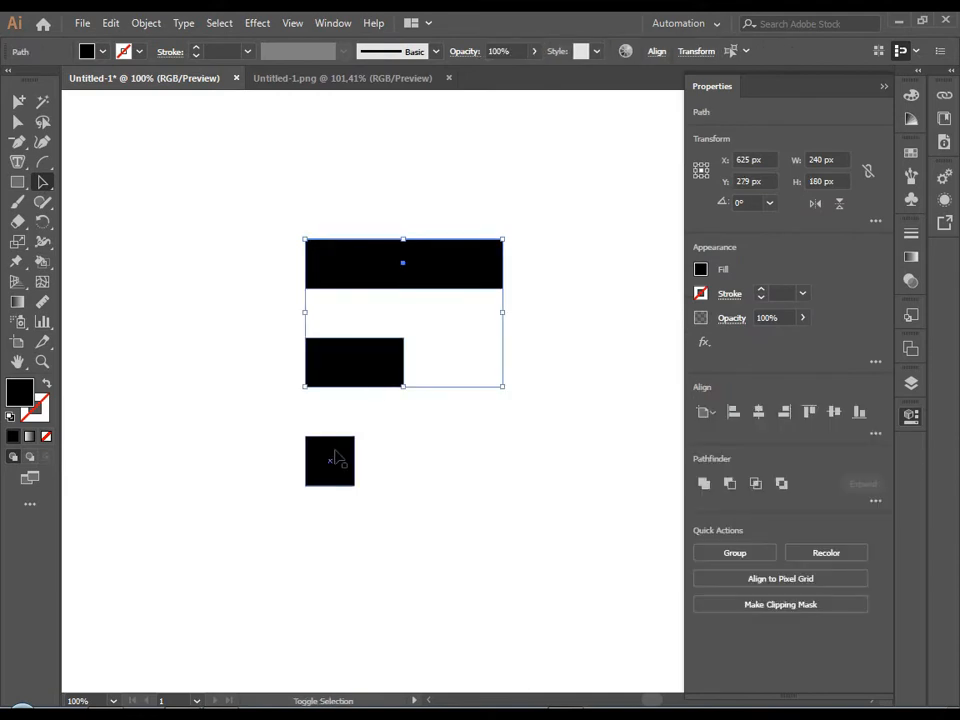
left_click(336, 458, "shift")
left_click(701, 270)
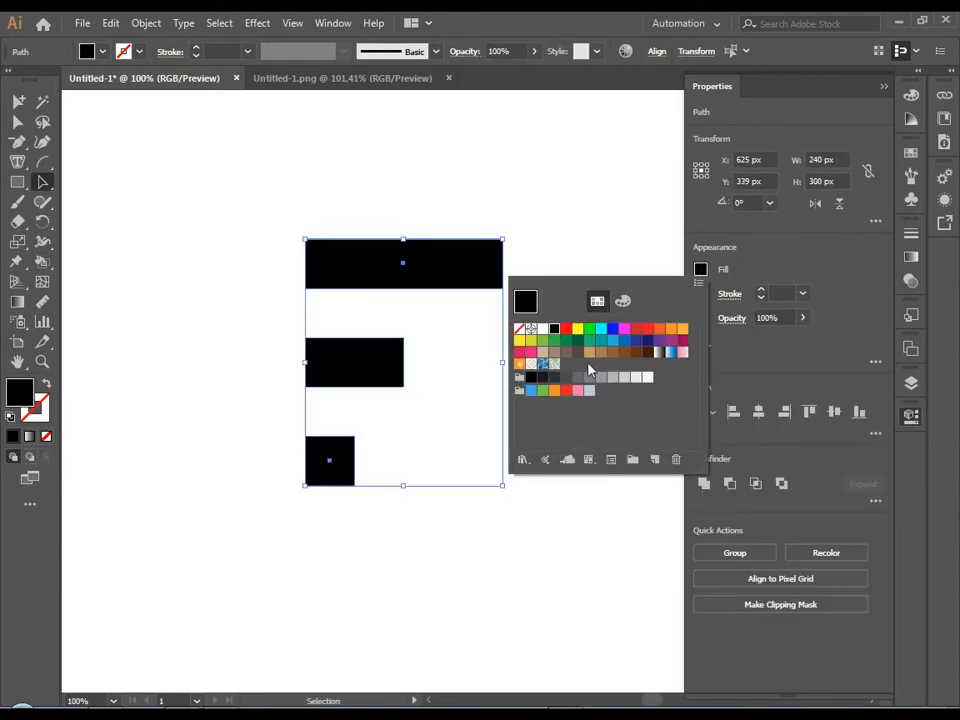
left_click(570, 341)
left_click(577, 343)
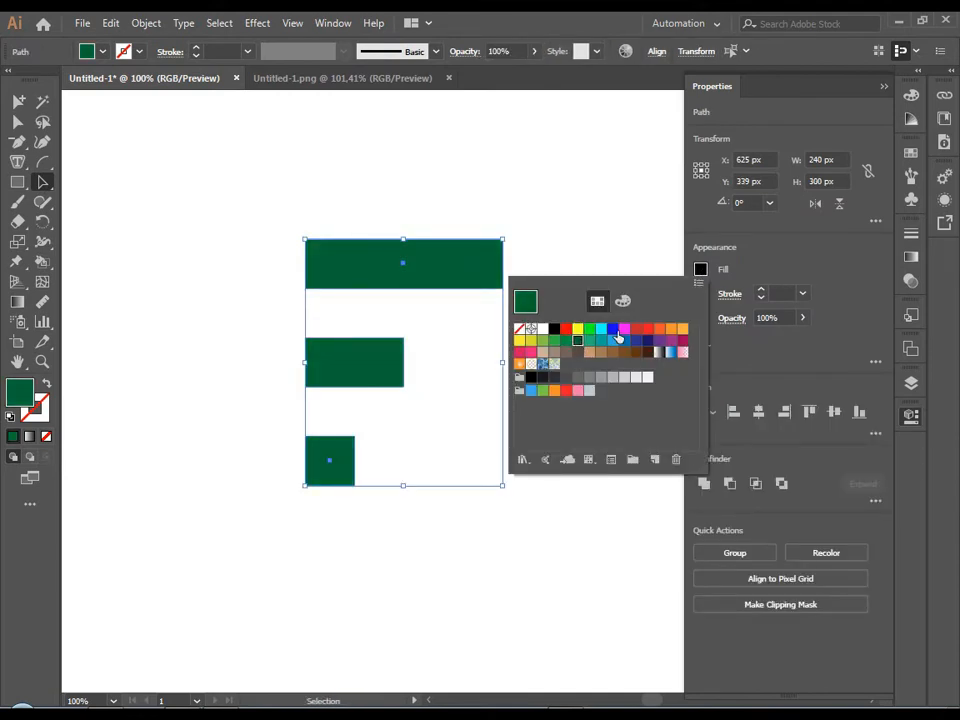
left_click(624, 329)
left_click(636, 329)
left_click(594, 288)
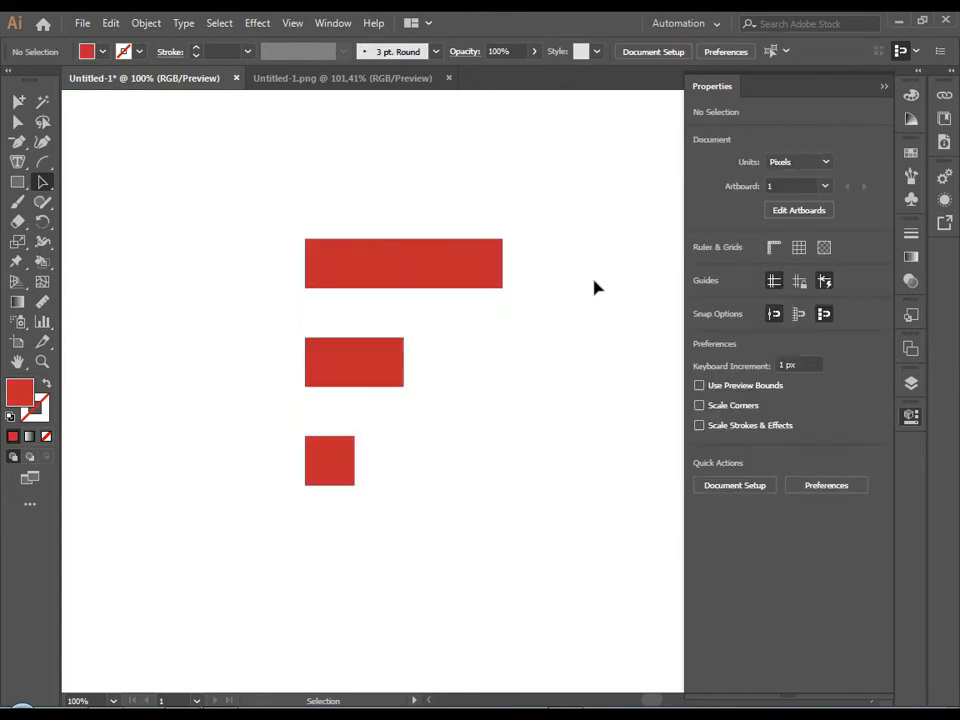
Give the middle bar an orange fill.
scroll(594, 288, "down", 4)
scroll(528, 352, "up", 4)
left_click_drag(543, 342, 437, 425)
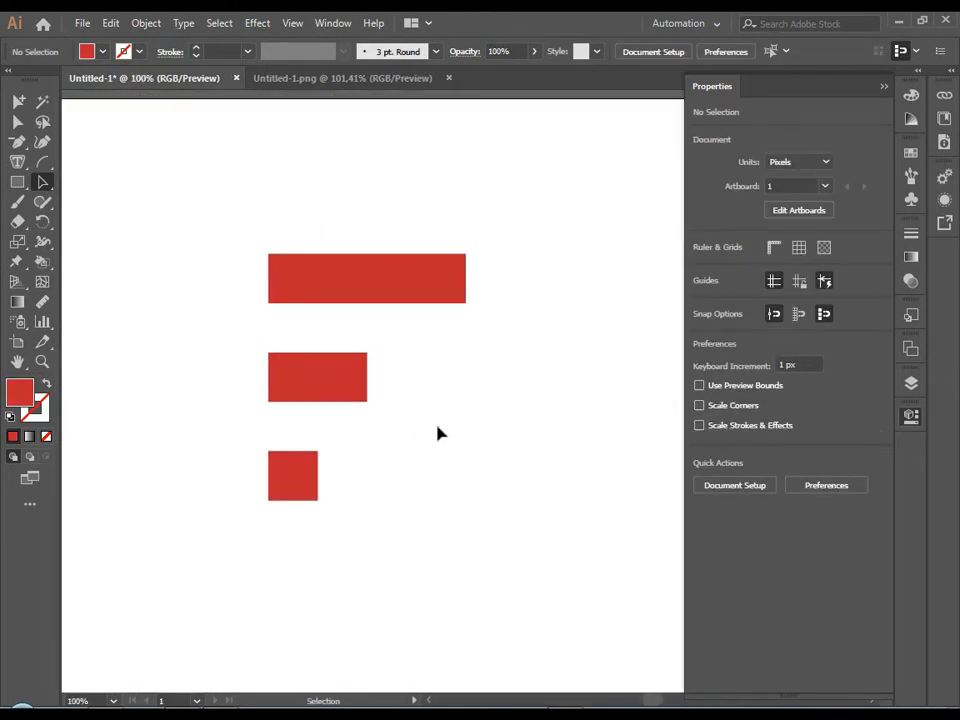
left_click_drag(245, 229, 424, 542)
left_click(381, 480)
left_click(356, 390)
left_click(700, 269)
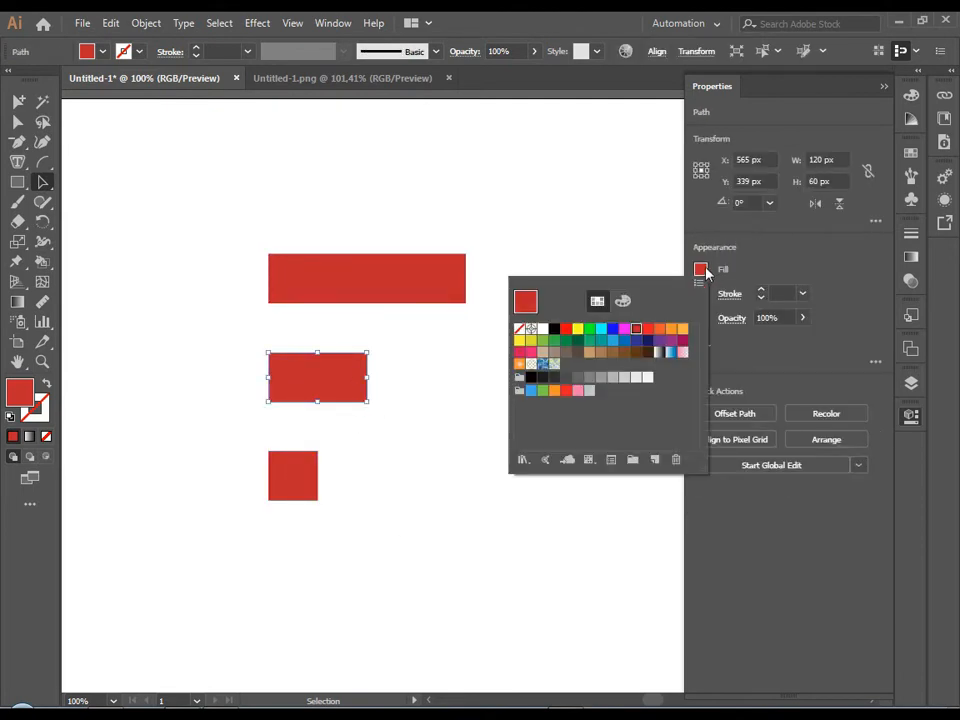
left_click(660, 329)
left_click(456, 424)
scroll(456, 424, "down", 4)
scroll(448, 441, "up", 3)
left_click_drag(436, 416, 471, 397)
left_click(884, 86)
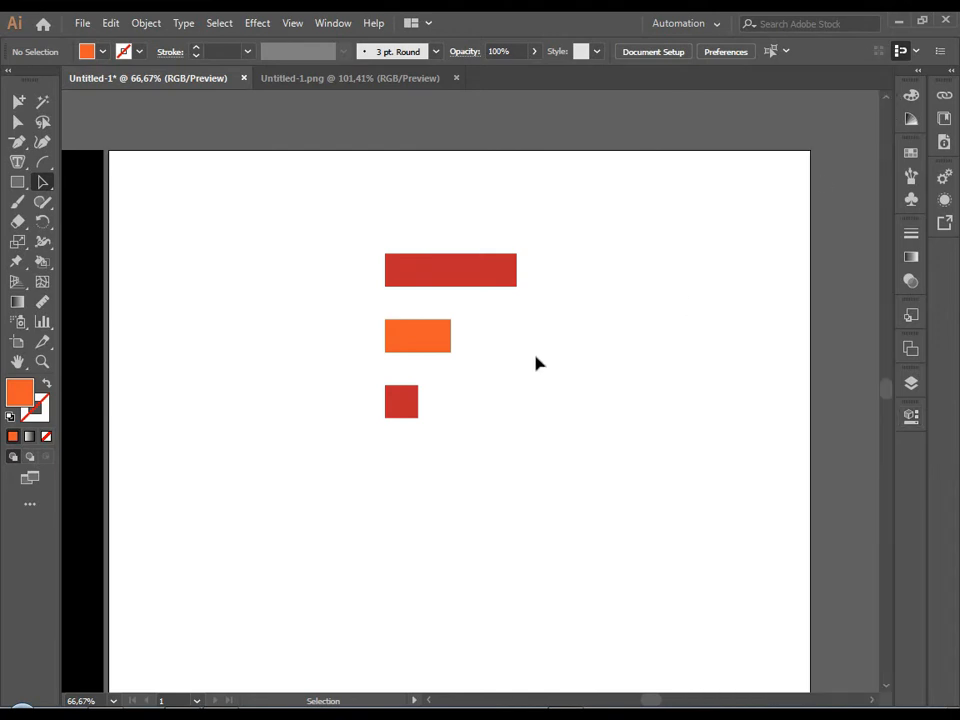
Draw a 45° Pen line from the bottom square's lower-left corner, past the bars' lower-right corners, up to the top bar's upper edge.
left_click_drag(369, 238, 487, 420)
left_click(183, 297)
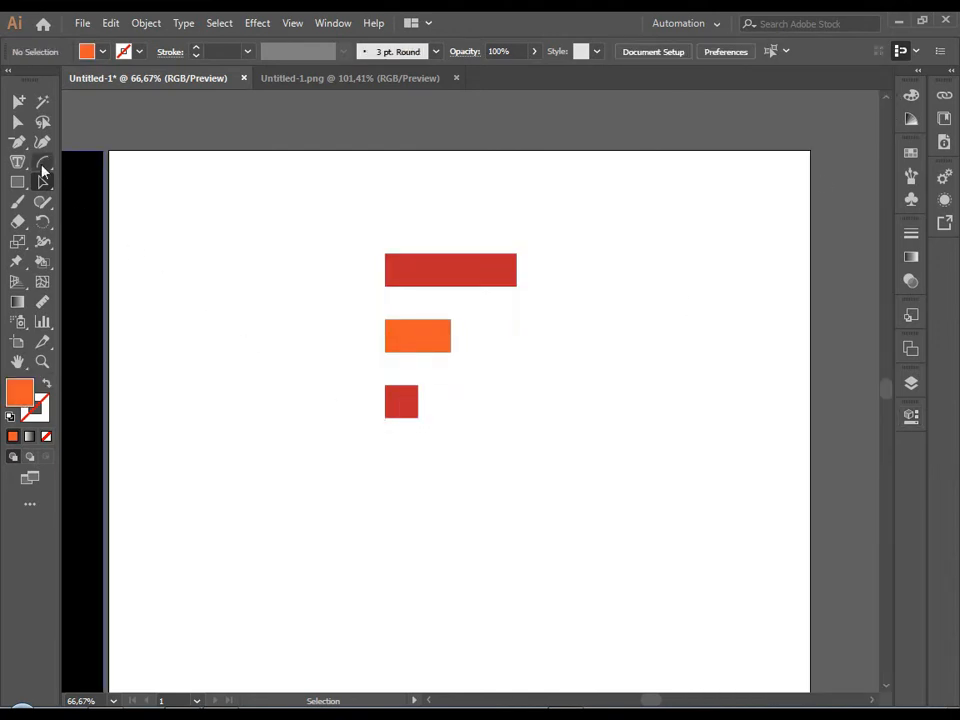
left_click(19, 142)
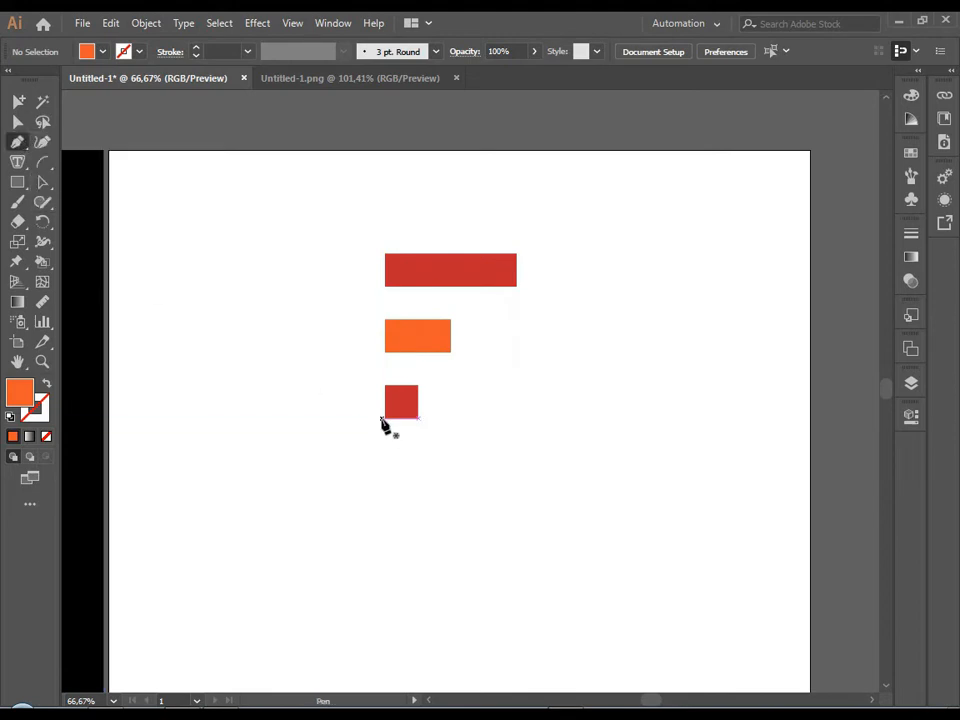
left_click(384, 417)
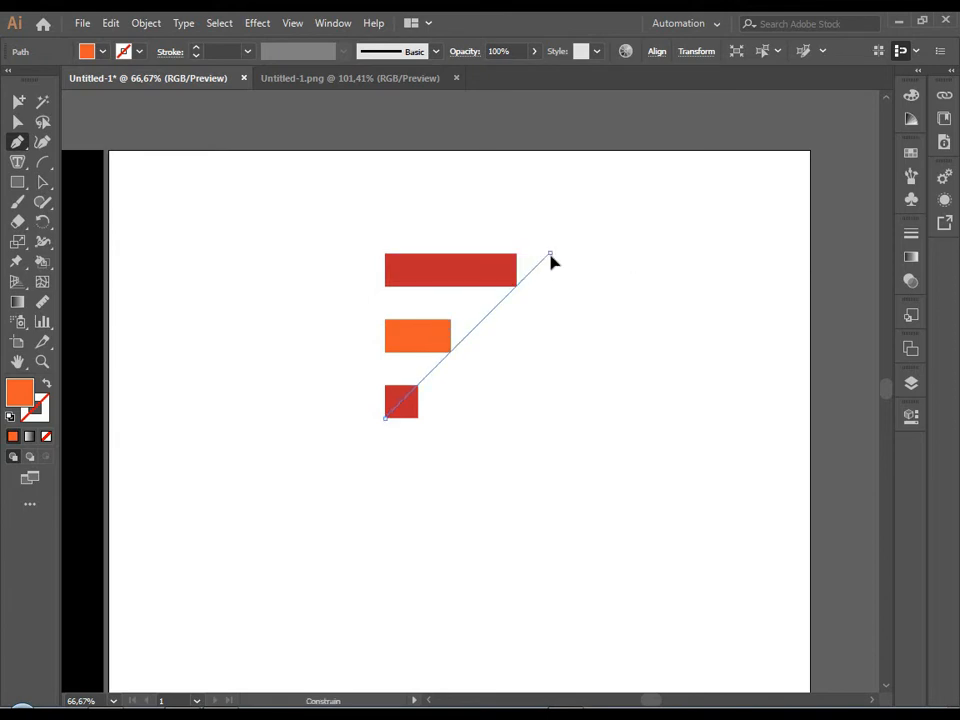
left_click(550, 256)
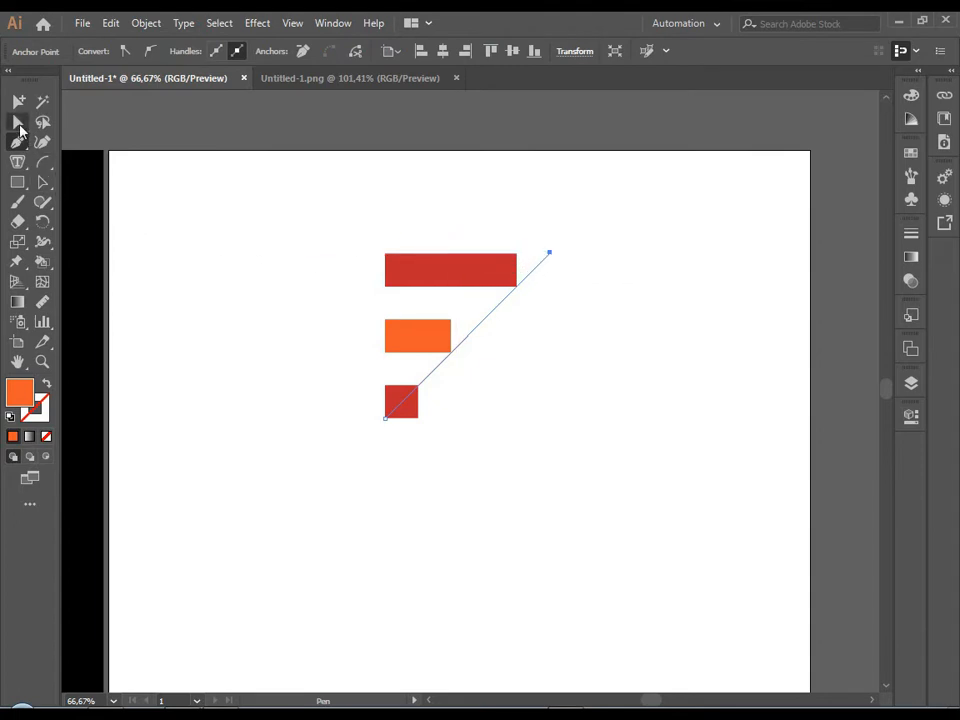
Select the three bars without the diagonal line and place a copy of them to the left of the originals.
left_click(19, 123)
left_click(476, 270)
left_click(516, 255)
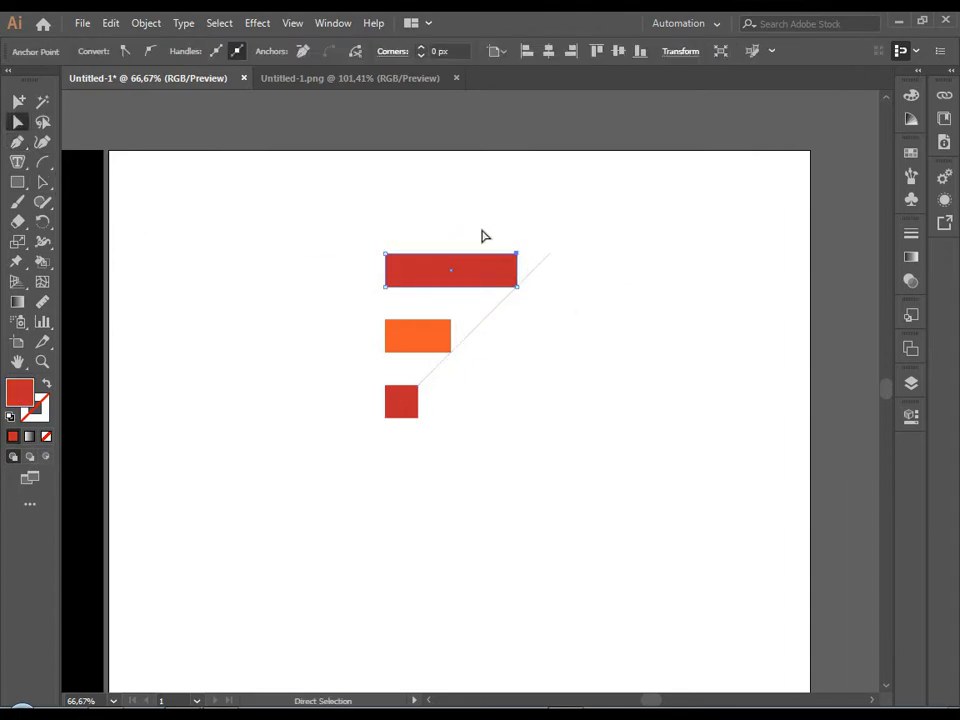
left_click(440, 278)
left_click(423, 345, "shift")
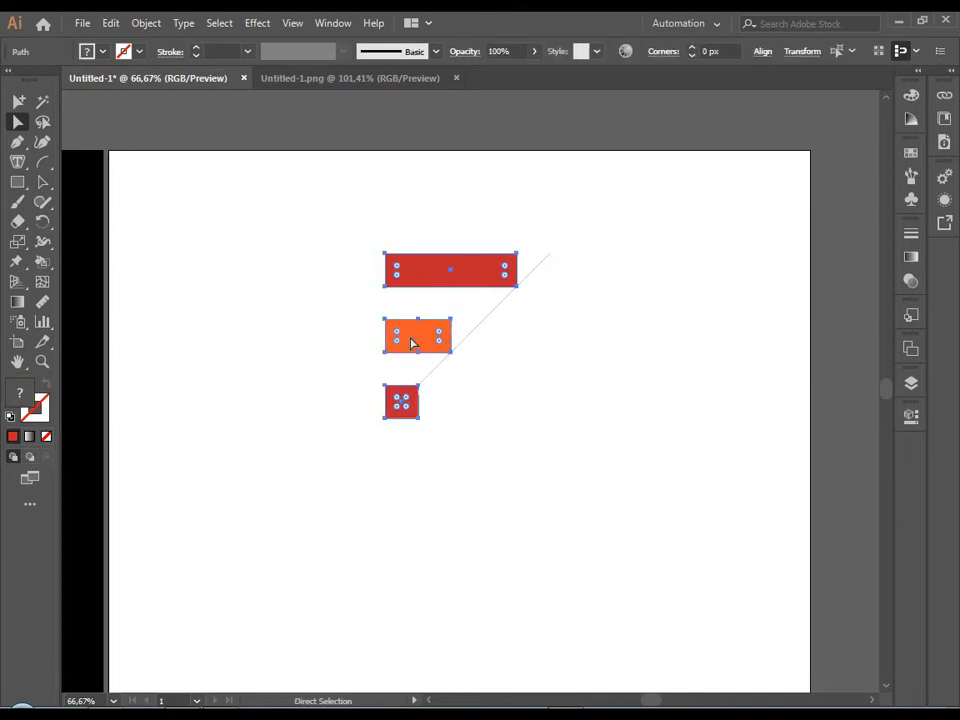
left_click_drag(412, 343, 233, 310)
Extend the upper-right corner of the original top bar horizontally to the diagonal line, slanting its end.
left_click(505, 276)
left_click_drag(523, 262, 551, 259)
key("ctrl+z")
scroll(542, 261, "up", 4)
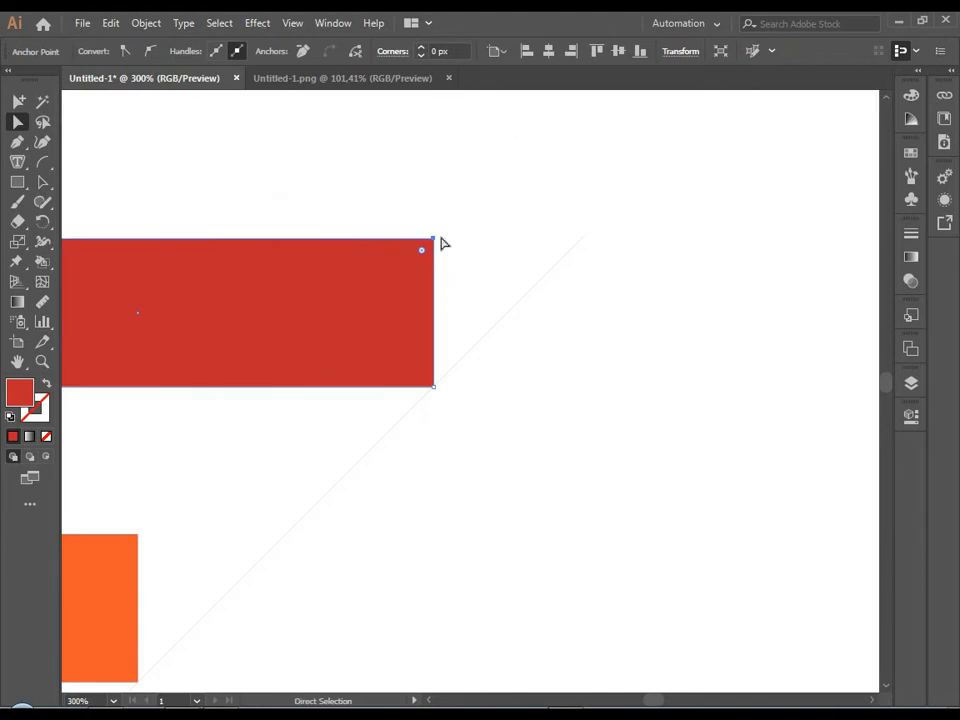
left_click_drag(433, 239, 580, 242)
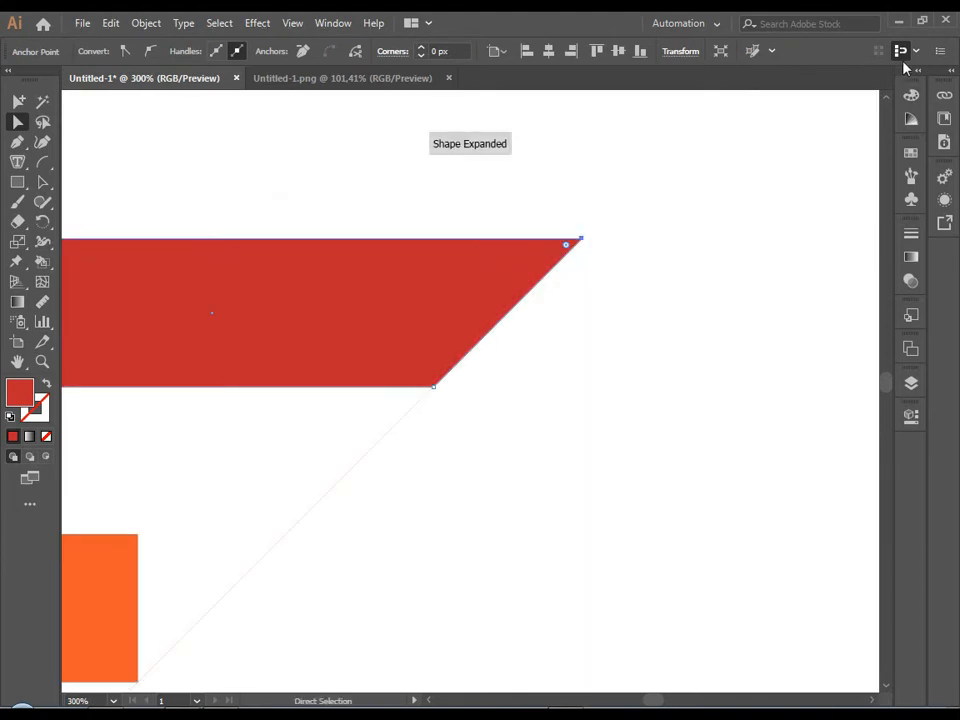
Extend the orange bar's upper-right corner horizontally to the diagonal line so its end is slanted.
left_click_drag(581, 438, 799, 305)
left_click(356, 402)
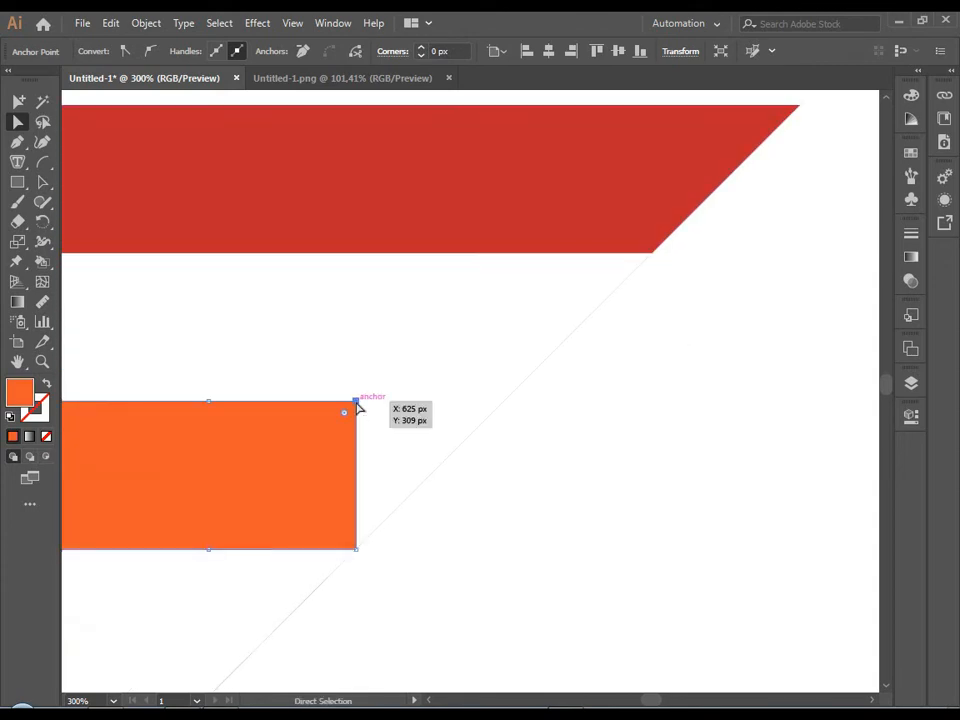
left_click_drag(356, 402, 505, 427)
left_click(508, 486)
Remove the lower-right anchor point of the bottom square, cutting it into a triangle along the diagonal line.
left_click_drag(508, 486, 759, 116)
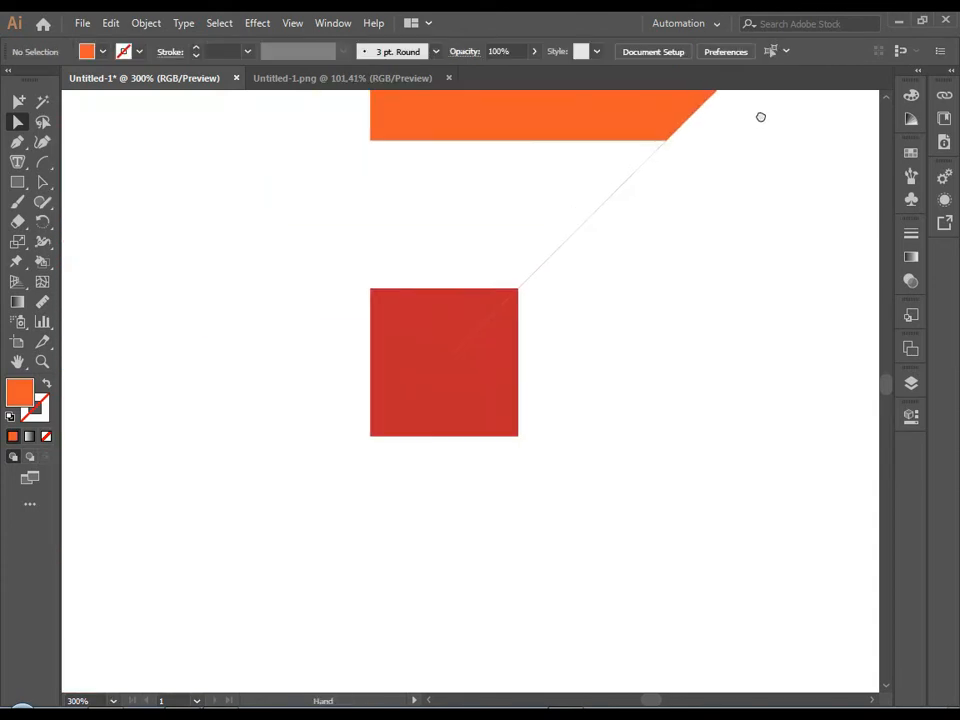
left_click(535, 350)
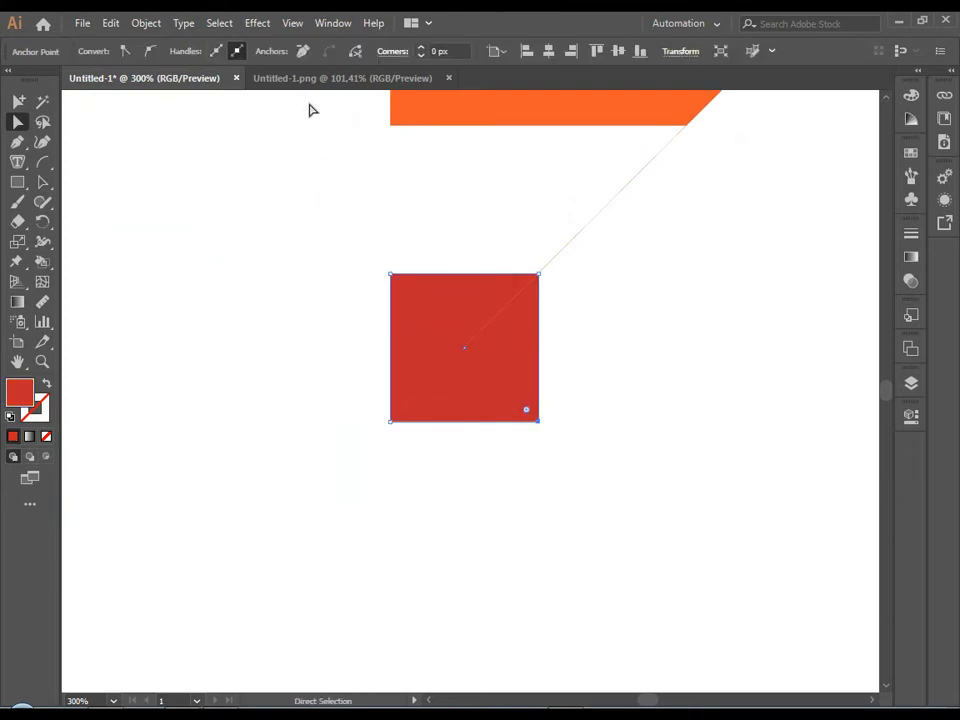
left_click(306, 56)
left_click(232, 263)
scroll(446, 392, "down", 4)
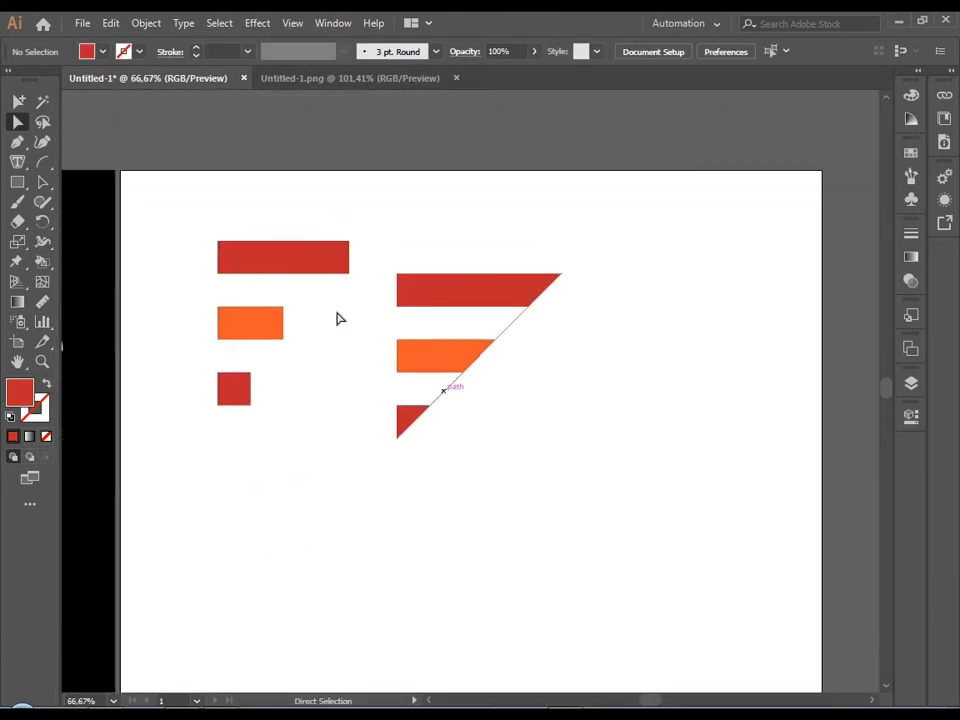
Delete the diagonal guide line running along the slanted ends of the three bars.
left_click(43, 183)
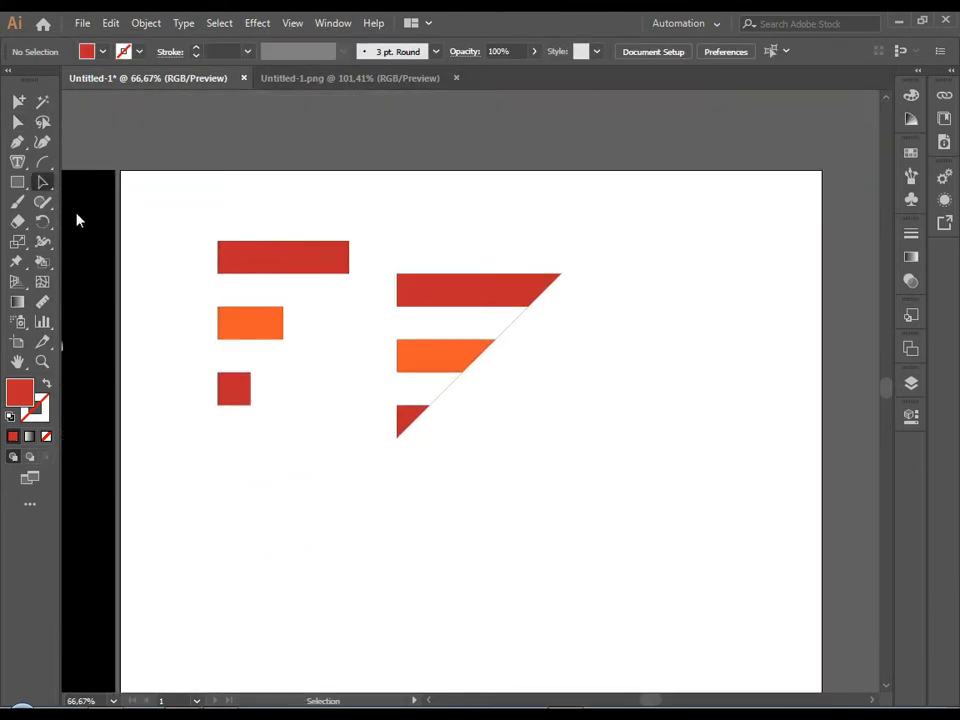
left_click(446, 396)
left_click(480, 435)
scroll(480, 435, "down", 3)
scroll(482, 425, "up", 3)
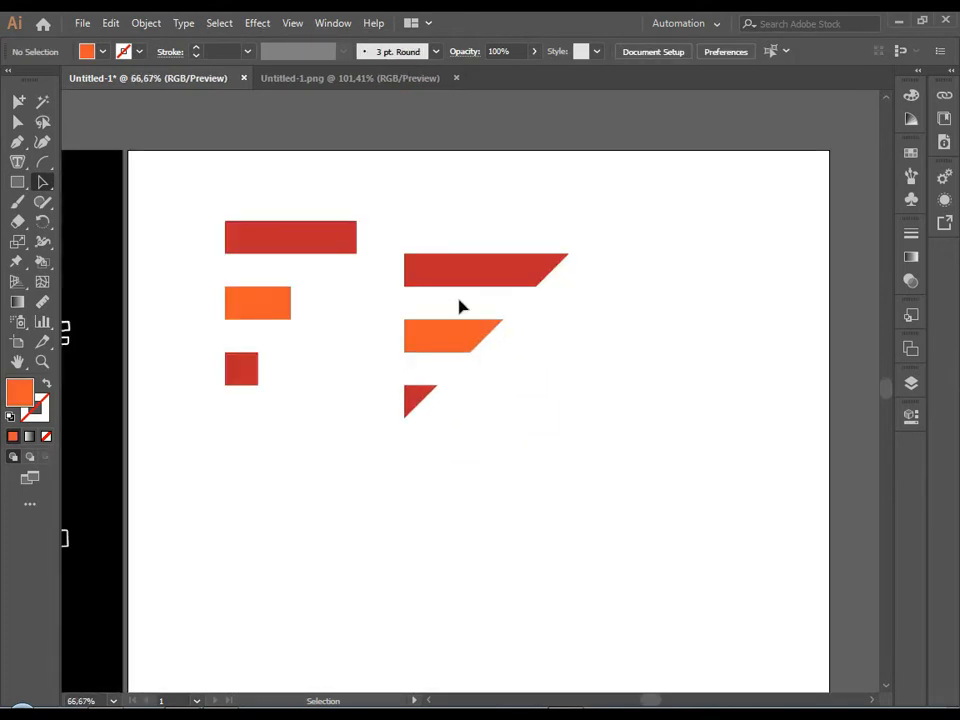
Recolor all three slanted bars with the red sampled from the top bar of the plain F.
left_click_drag(456, 508, 379, 204)
left_click_drag(50, 330, 130, 521)
left_click(247, 234)
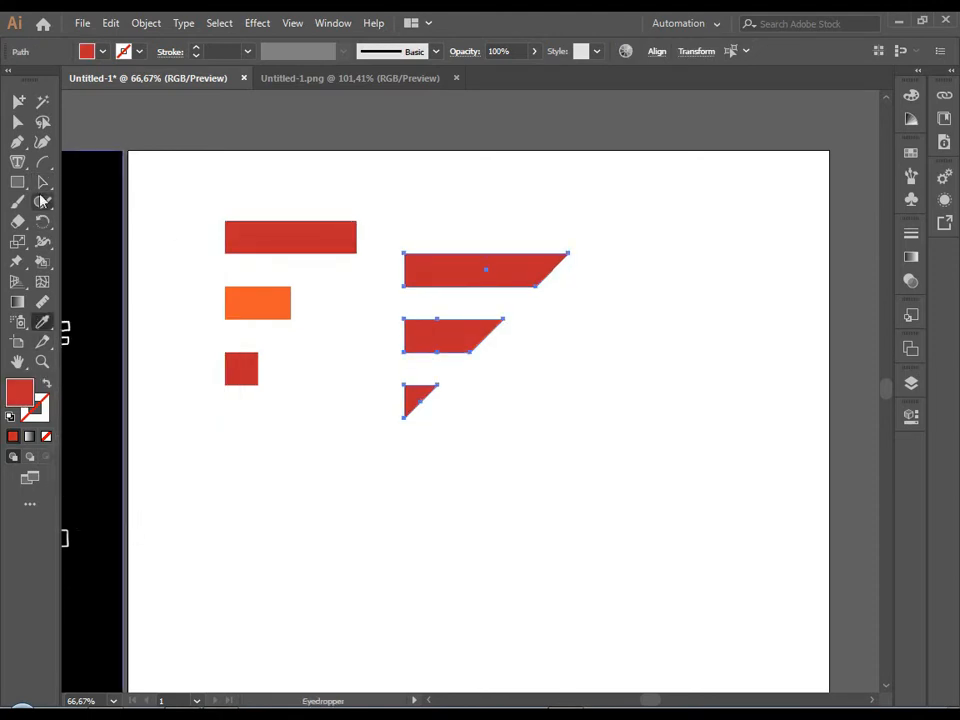
key("v")
left_click(277, 416)
Place a copy of the three red slanted bars below and to the right of the originals.
key("ctrl+minus")
key("ctrl+minus")
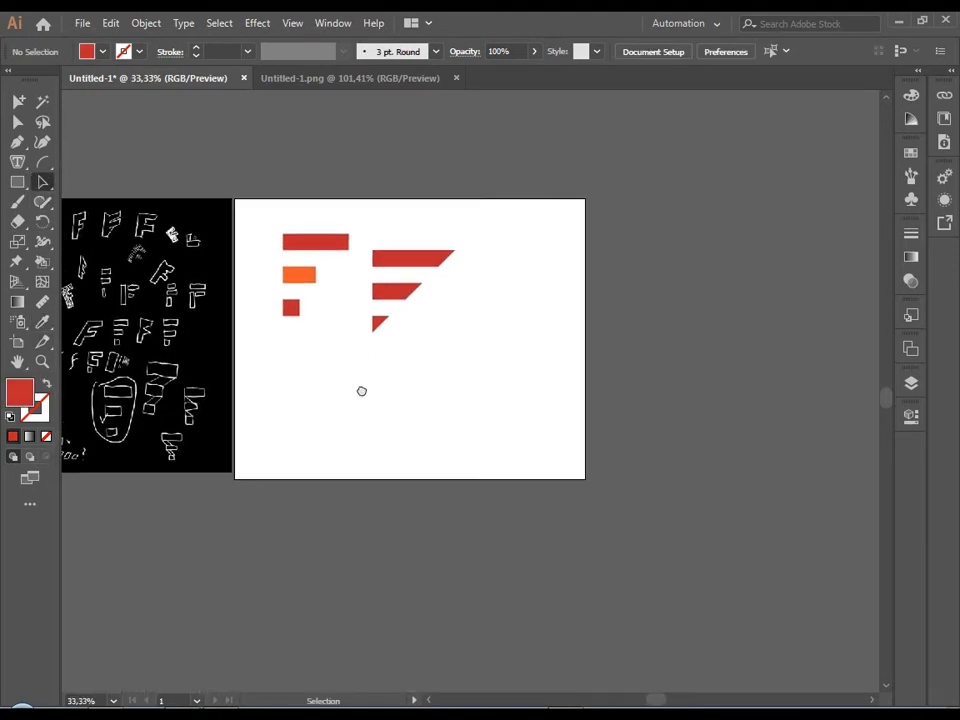
left_click(428, 268)
left_click_drag(428, 272, 492, 367)
left_click(535, 432)
scroll(467, 422, "up", 1)
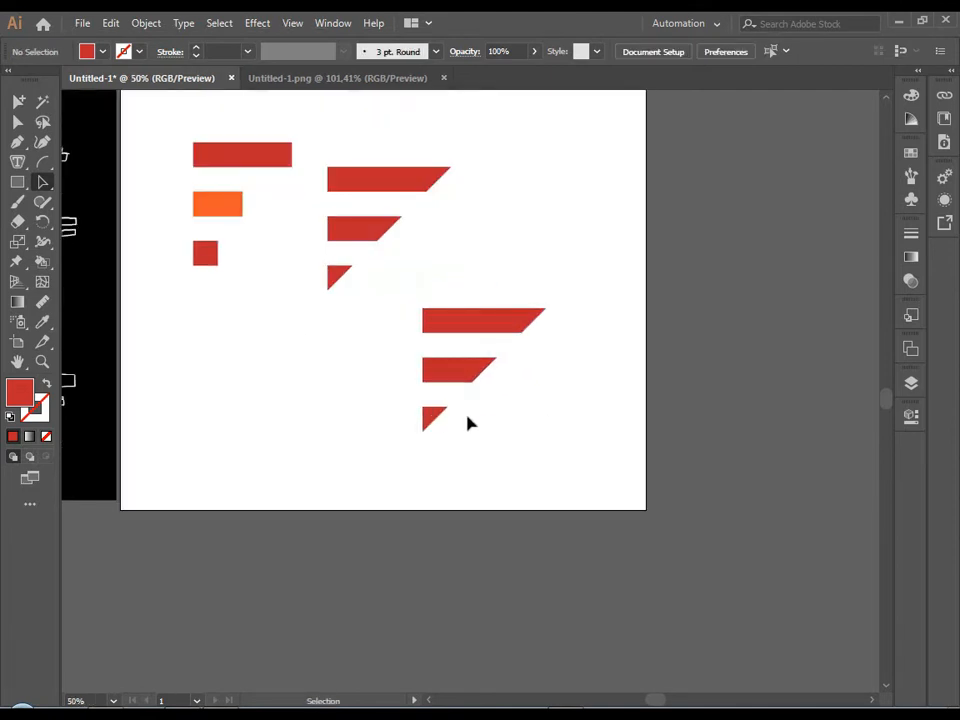
Rotate the copied bars 45° clockwise so their slanted ends line up on a horizontal base.
left_click_drag(411, 290, 530, 423)
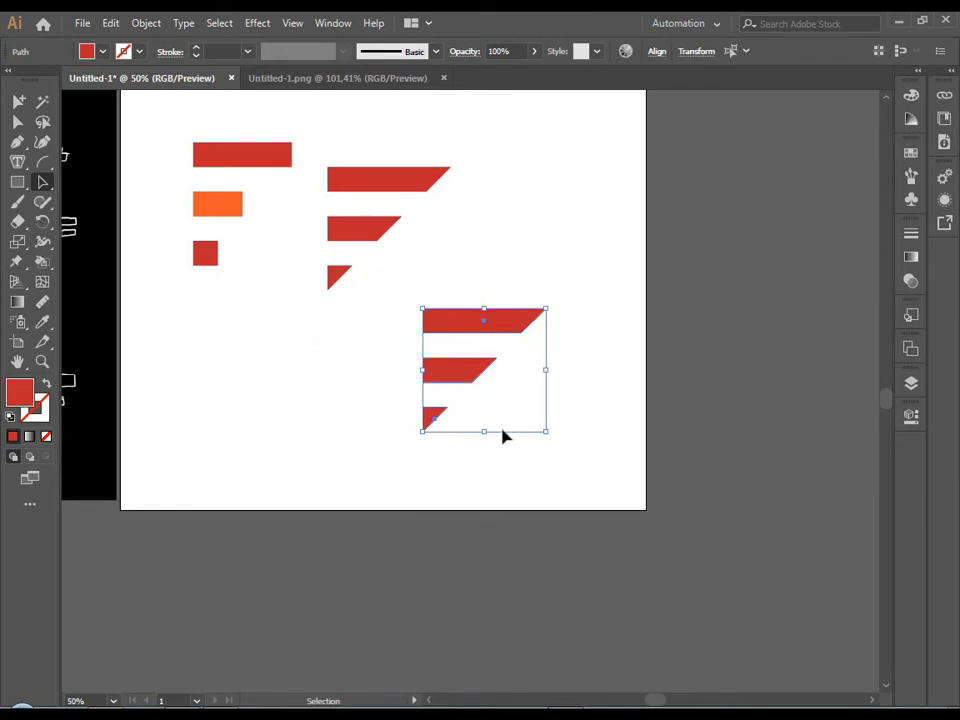
left_click_drag(553, 305, 589, 424)
left_click(491, 375)
scroll(491, 375, "down", 1)
scroll(484, 372, "up", 1)
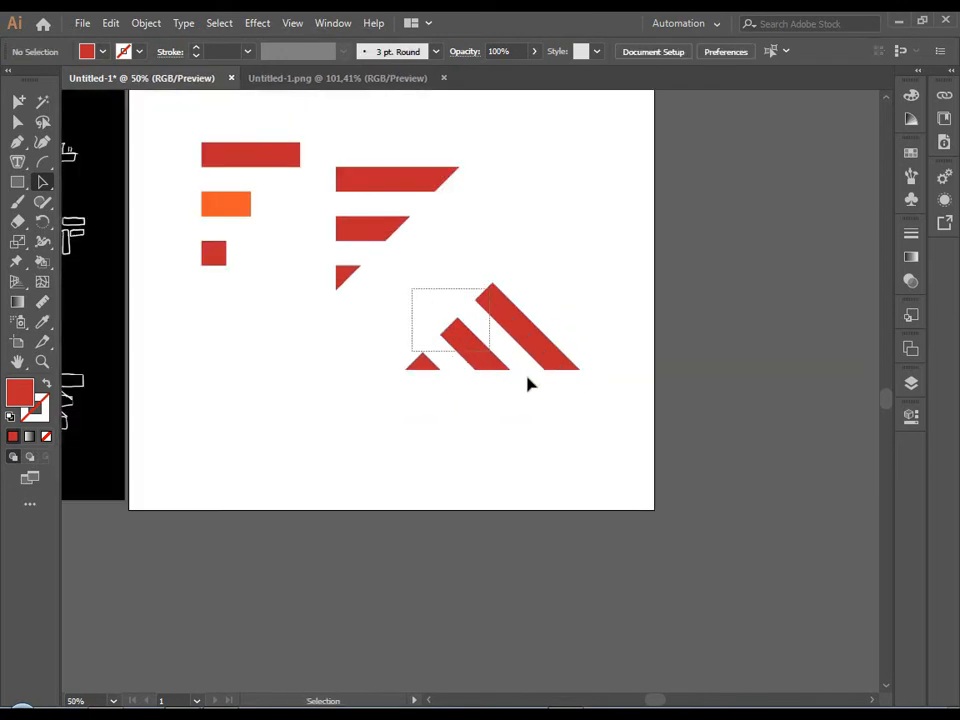
Reflect the rotated bars across the vertical axis so the longest bar is on the left.
left_click(519, 343)
right_click(519, 343)
left_click(737, 631)
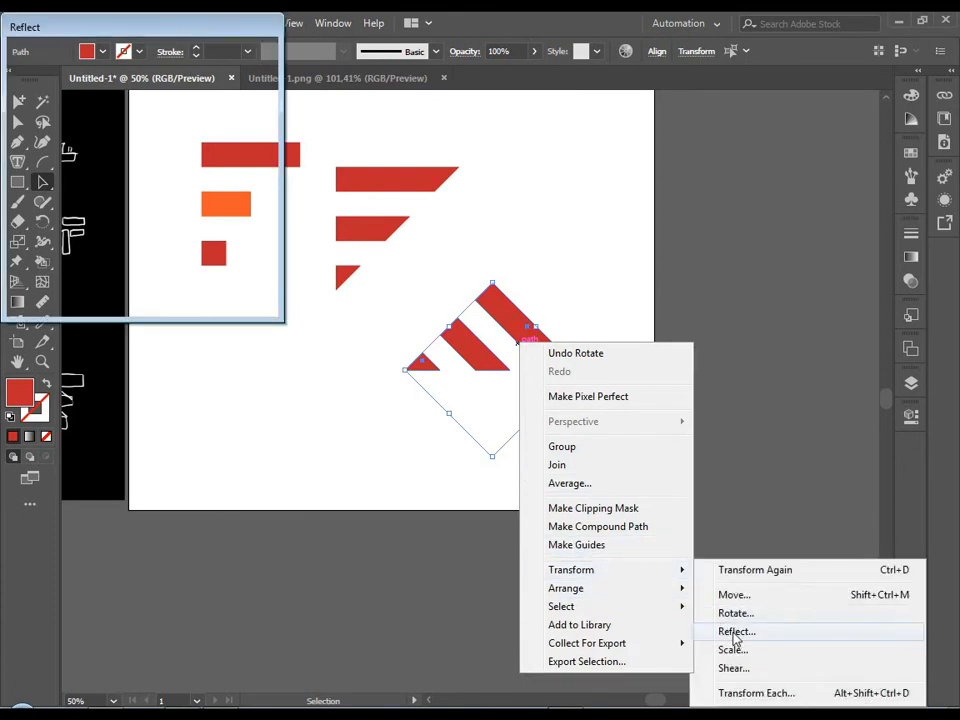
left_click(35, 246)
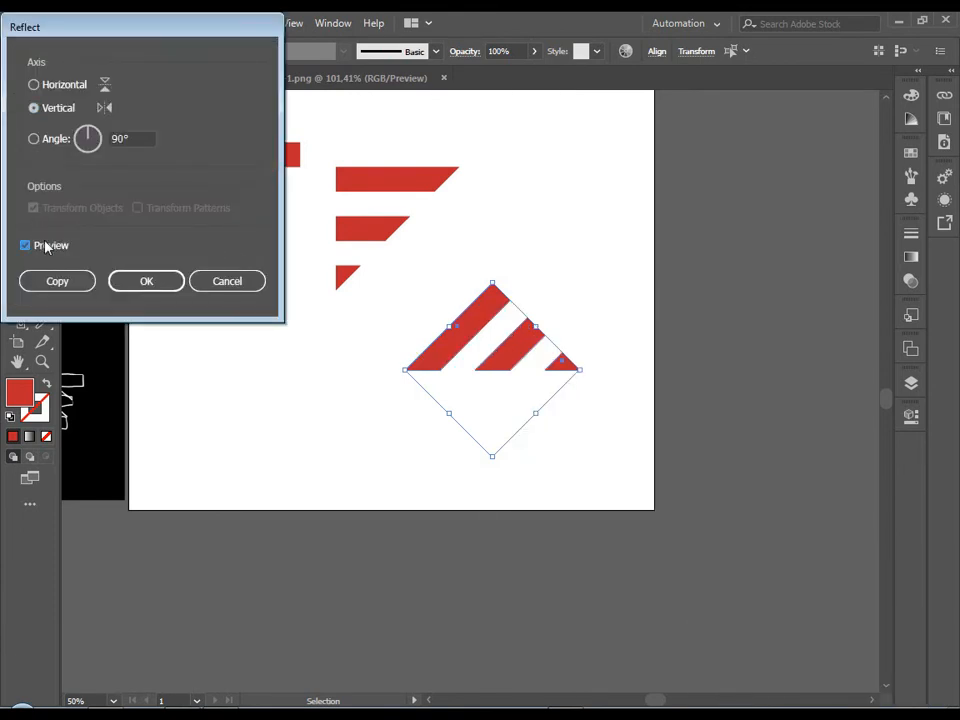
left_click(140, 281)
left_click(302, 405)
Move the reflected diagonal bars down near the lower edge of the artboard.
left_click_drag(430, 297, 566, 508)
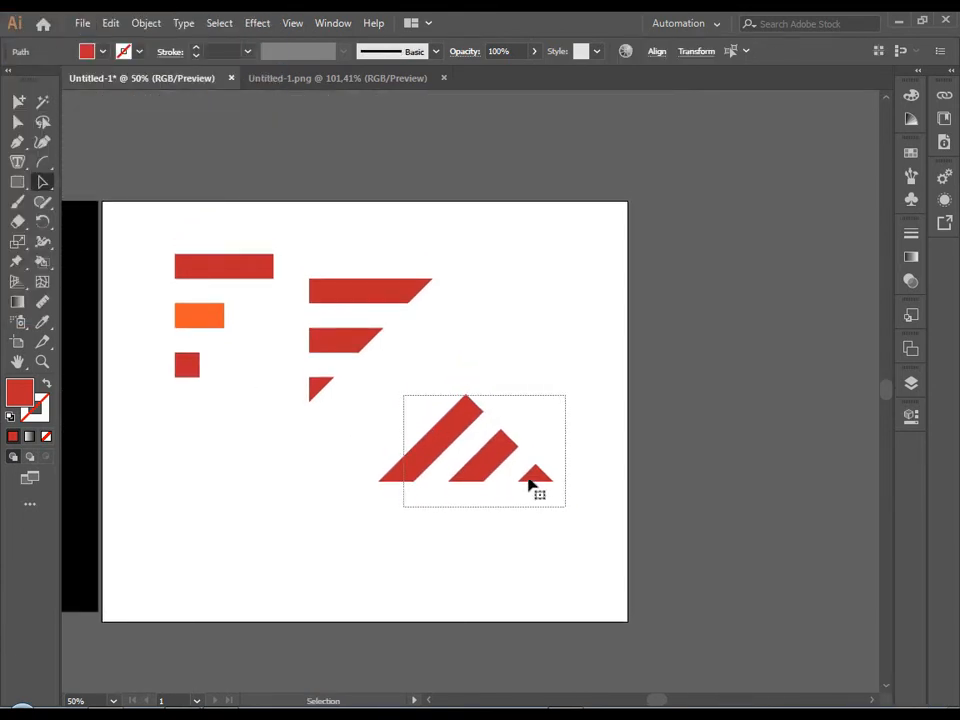
left_click_drag(499, 447, 509, 550)
left_click(401, 503)
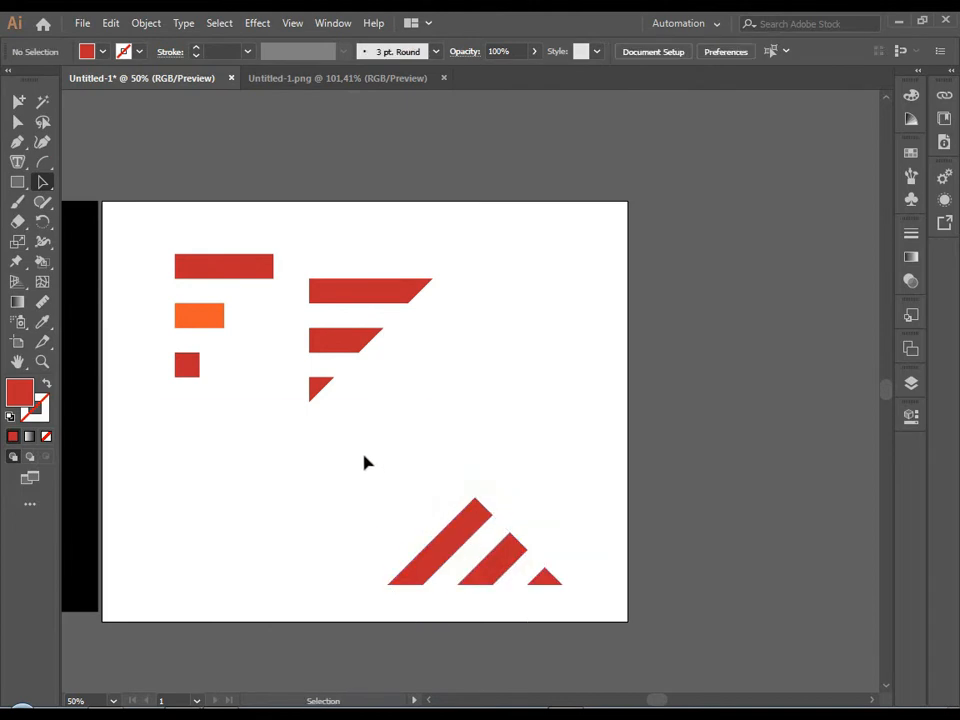
Rotate the horizontal slanted bars a quarter turn counterclockwise and move them right, above the diagonal mark.
left_click_drag(341, 416, 341, 417)
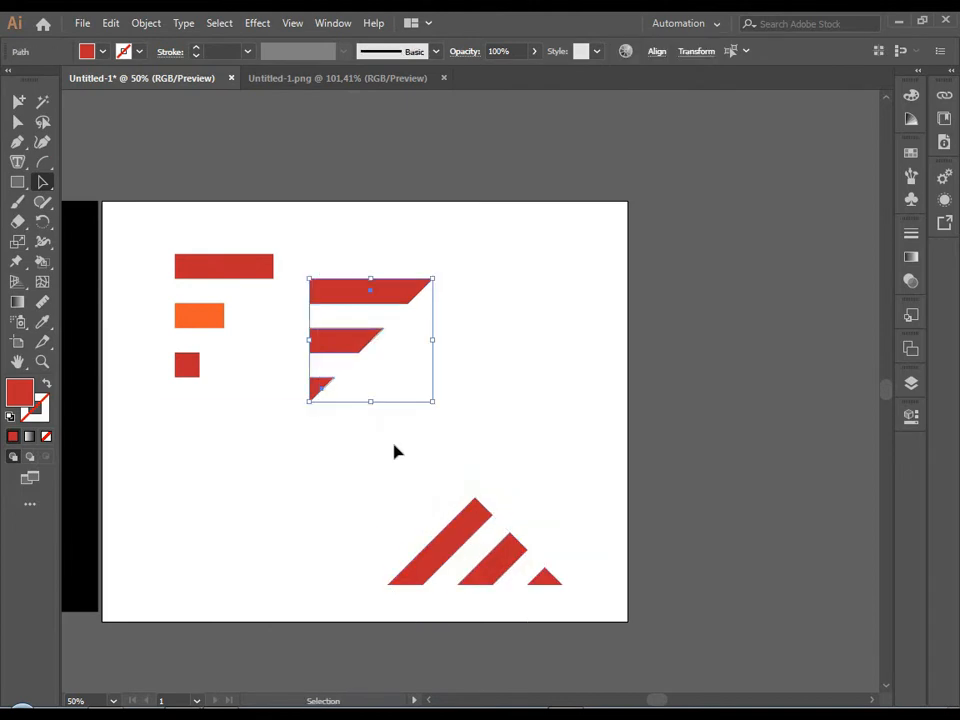
left_click_drag(440, 406, 505, 258)
left_click(472, 428)
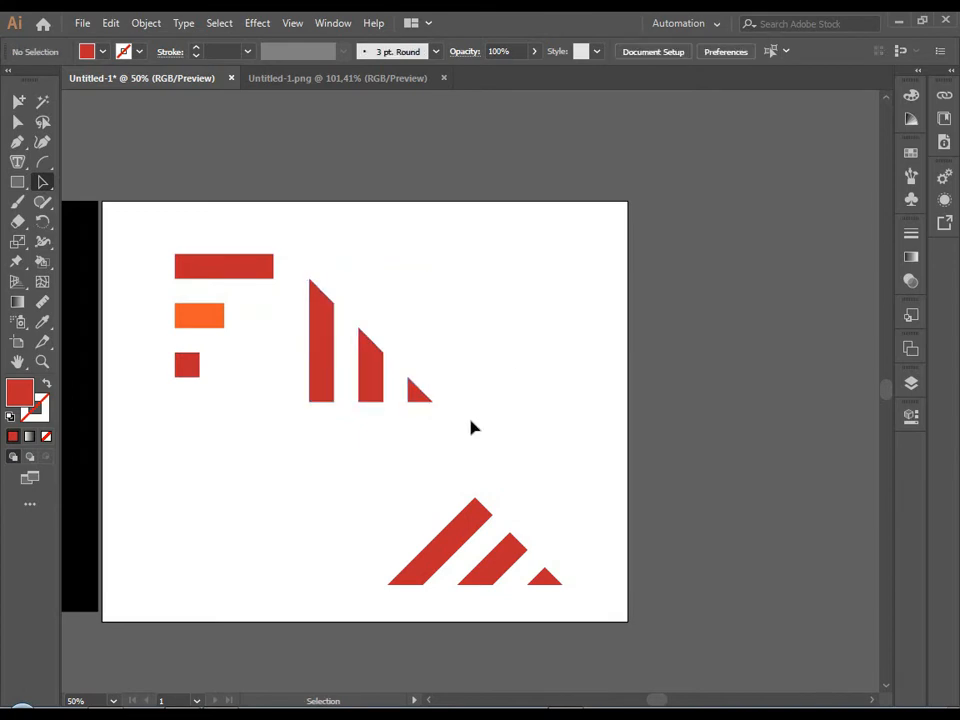
left_click_drag(417, 409, 540, 385)
left_click(453, 441)
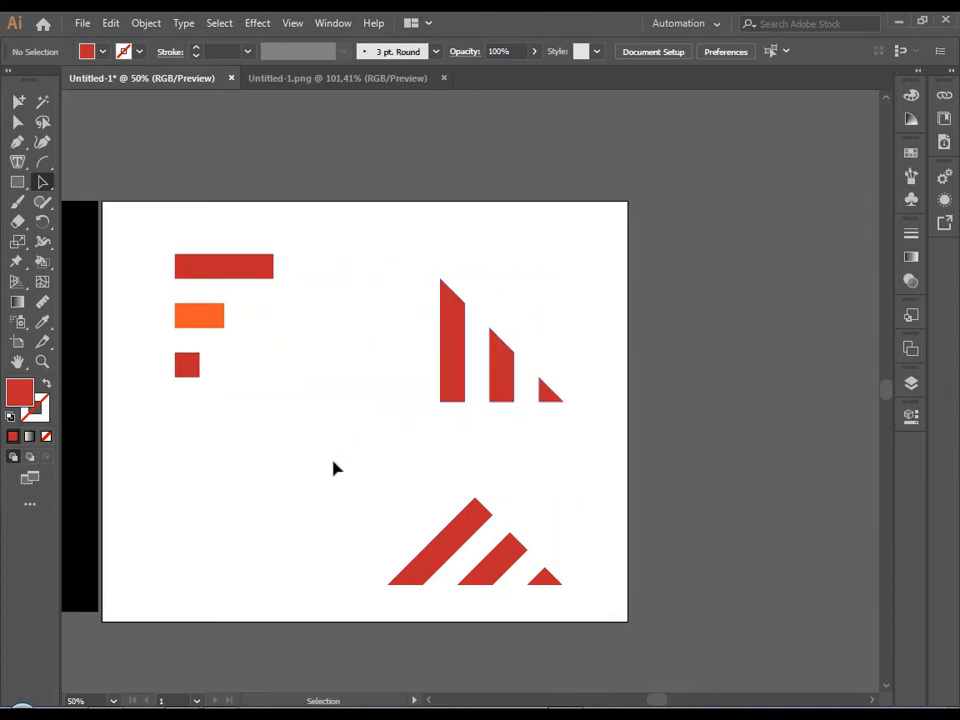
Place a copy of the vertical bars beneath the plain F and rotate it back so its bars run horizontally.
left_click_drag(567, 408, 565, 405)
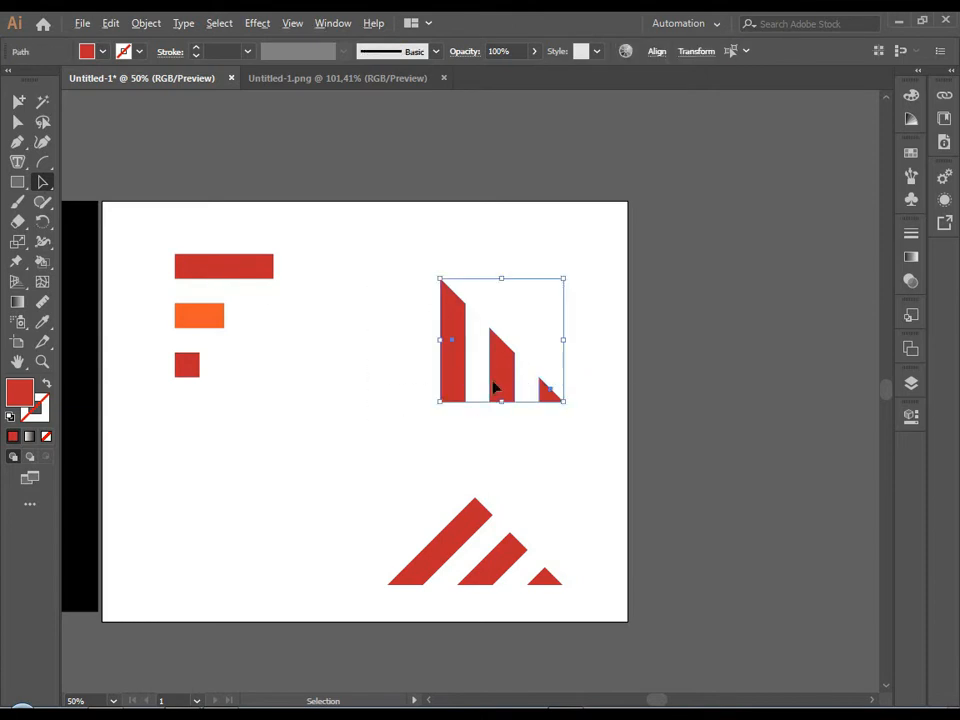
left_click_drag(493, 388, 318, 408)
left_click_drag(400, 311, 274, 471)
left_click(342, 455)
left_click_drag(339, 444, 352, 446)
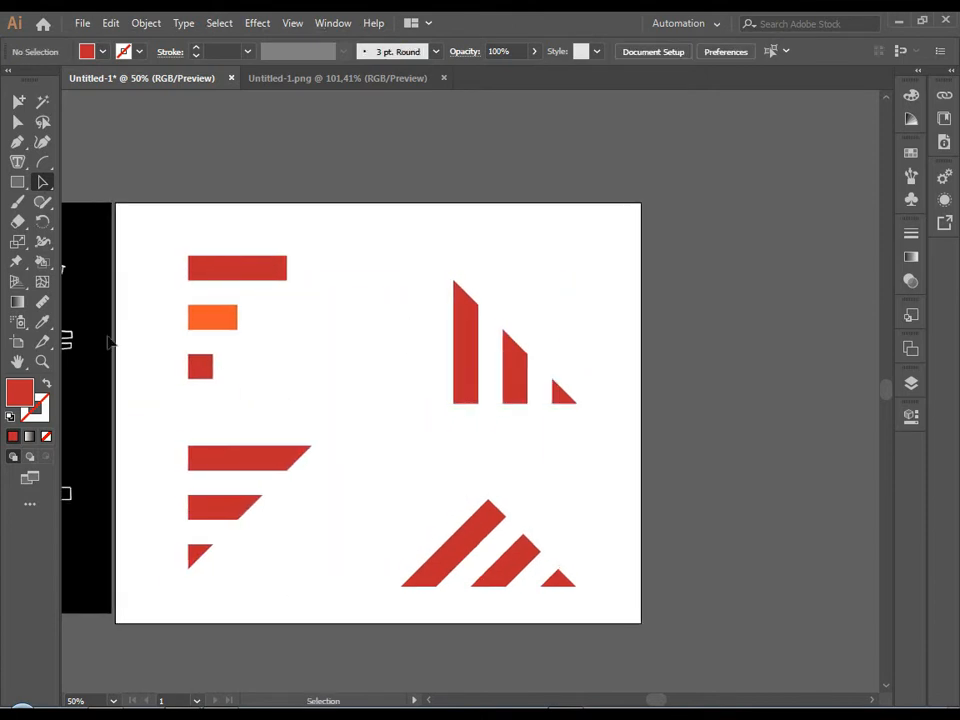
Create a second artboard of about 1128 × 1024 px to the right of the logo variants.
left_click(18, 348)
left_click_drag(724, 400, 519, 396)
mouse_move(483, 199)
left_mouse_down()
mouse_move(936, 672)
mouse_move(803, 575)
mouse_move(818, 575)
left_mouse_up()
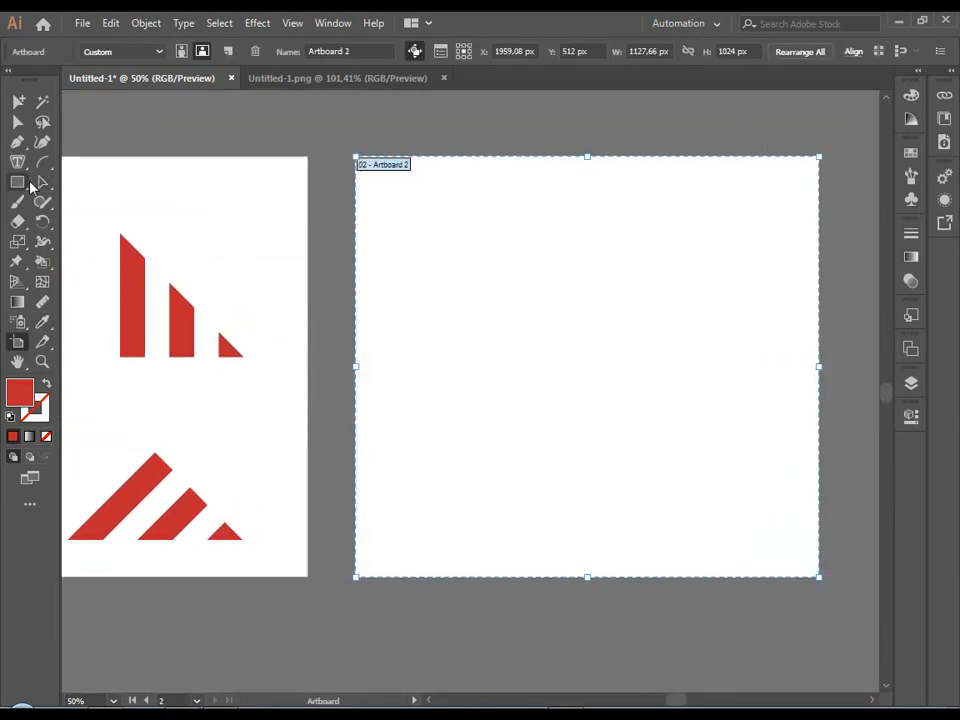
Copy the plain red and orange three-bar F onto the upper-left area of the new artboard.
left_click(41, 184)
left_click_drag(137, 141, 467, 216)
left_click_drag(244, 255, 192, 403)
left_click_drag(232, 347, 827, 392)
left_click_drag(785, 432, 431, 447)
left_click(481, 427)
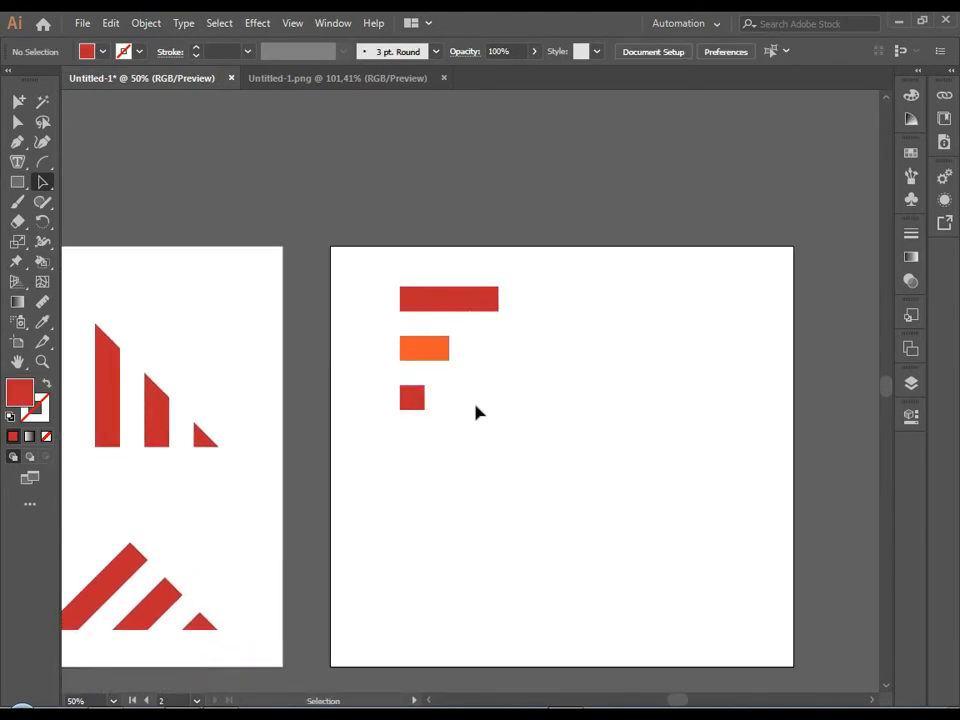
Examine the F sketches on the black sketch sheet as reference for the copied three-bar mark.
scroll(475, 405, "up", 2)
left_click_drag(470, 372, 478, 470)
scroll(380, 444, "down", 4)
left_click_drag(352, 513, 854, 380)
scroll(510, 366, "up", 5)
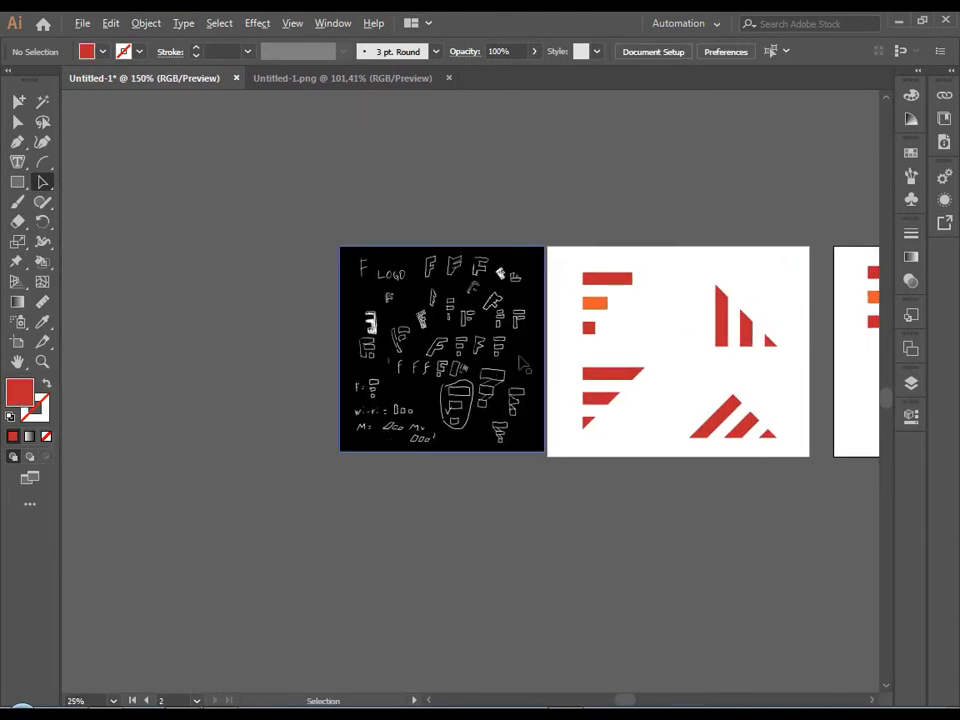
scroll(549, 452, "down", 5)
left_click_drag(775, 454, 282, 466)
scroll(434, 402, "up", 5)
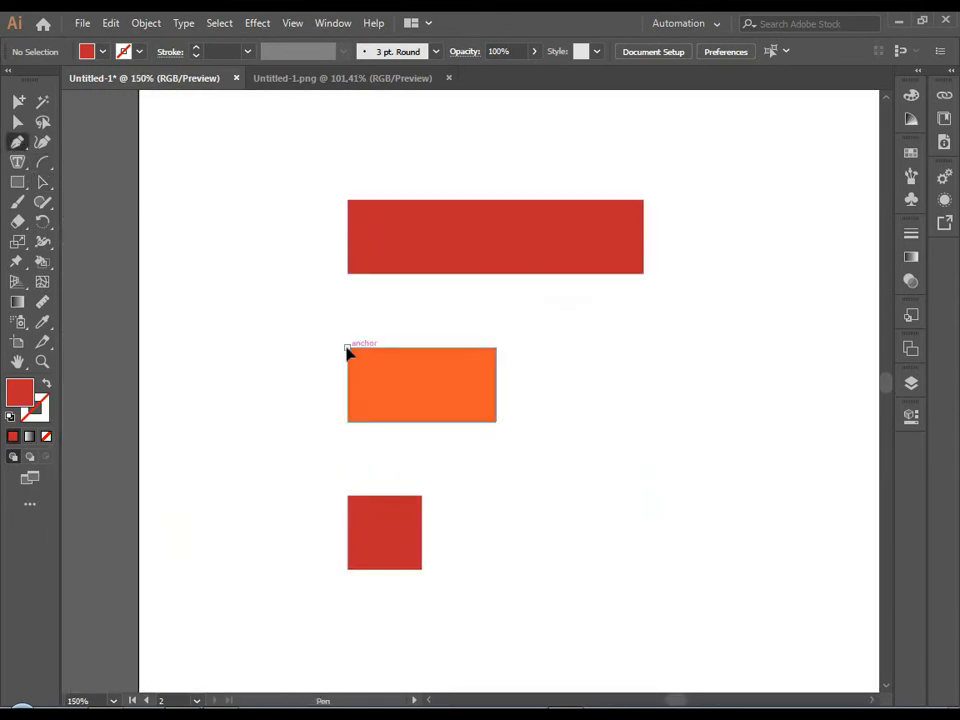
left_click(347, 349)
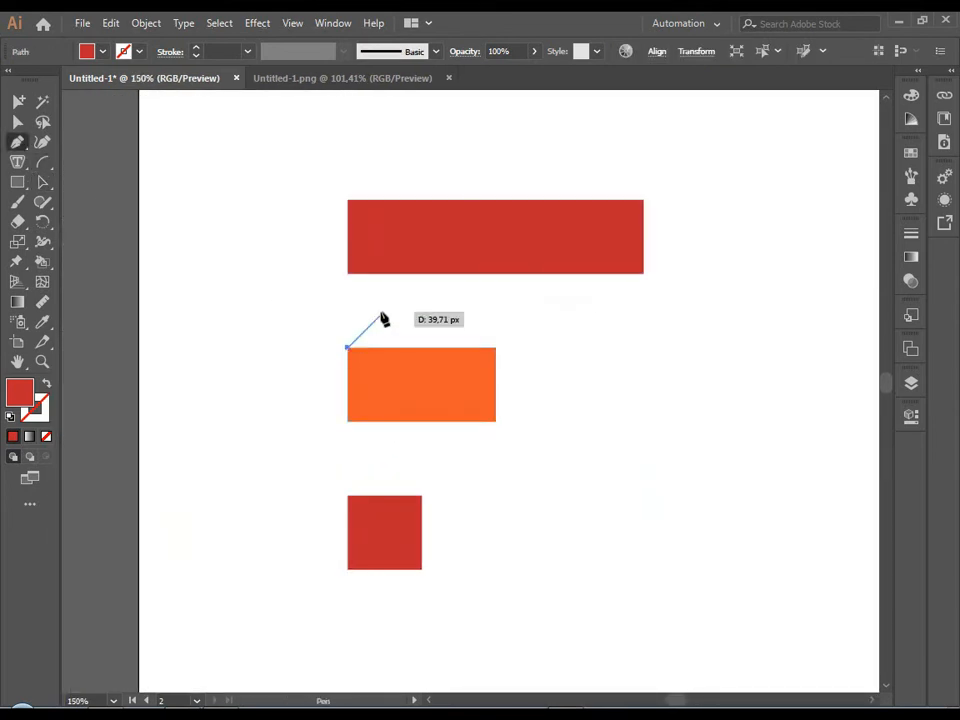
left_click(422, 274)
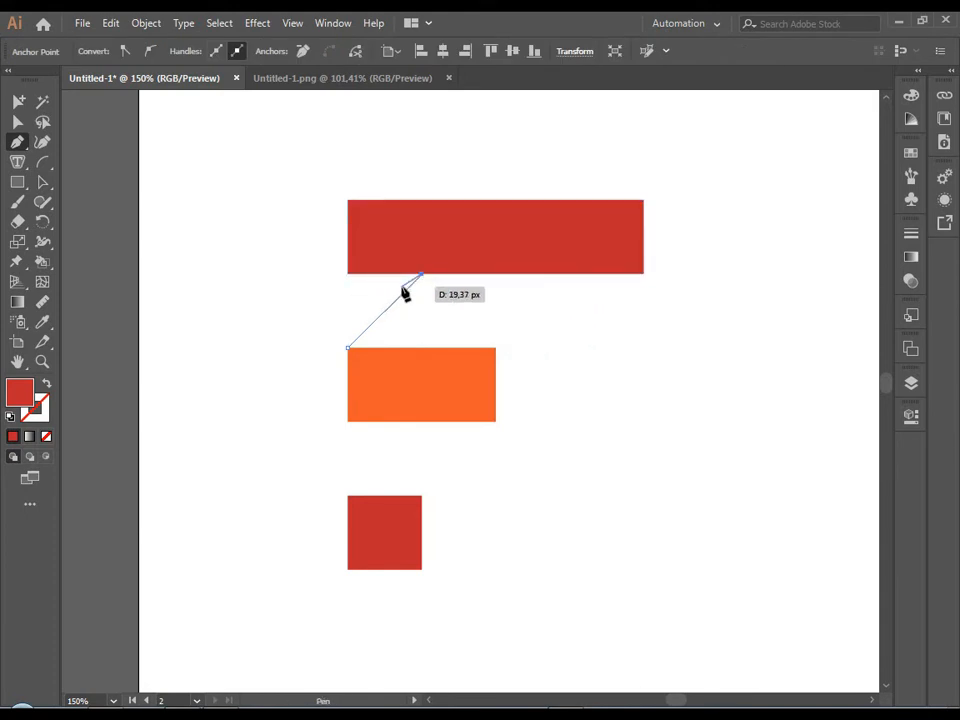
key("Escape")
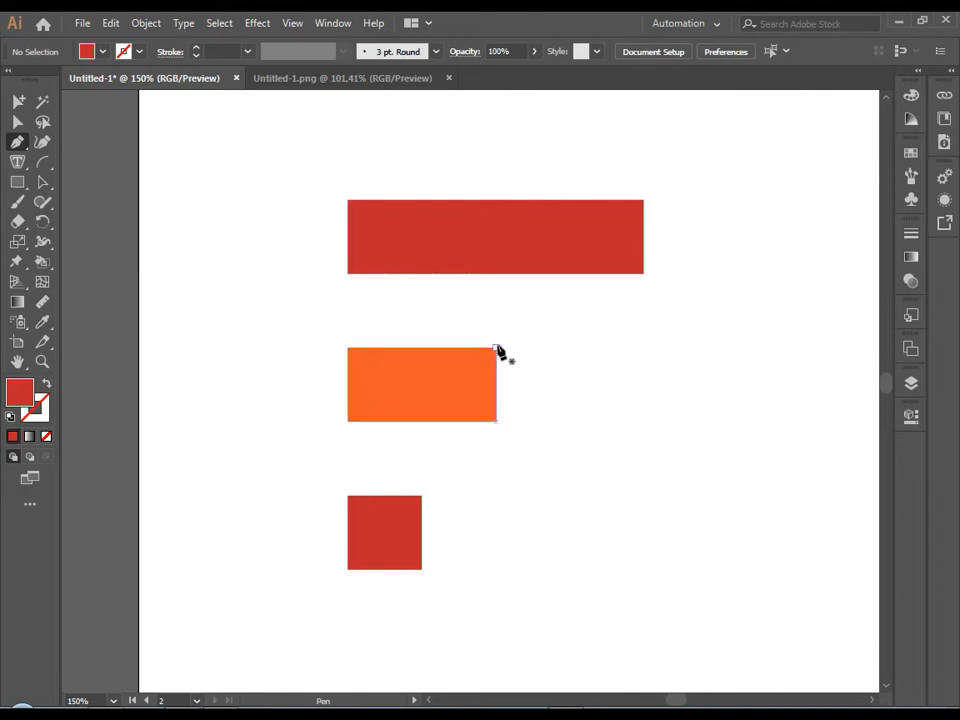
Draw a red parallelogram with the Pen tool, joining the top bar's lower-left part to the orange bar's upper-right half.
left_click(495, 348)
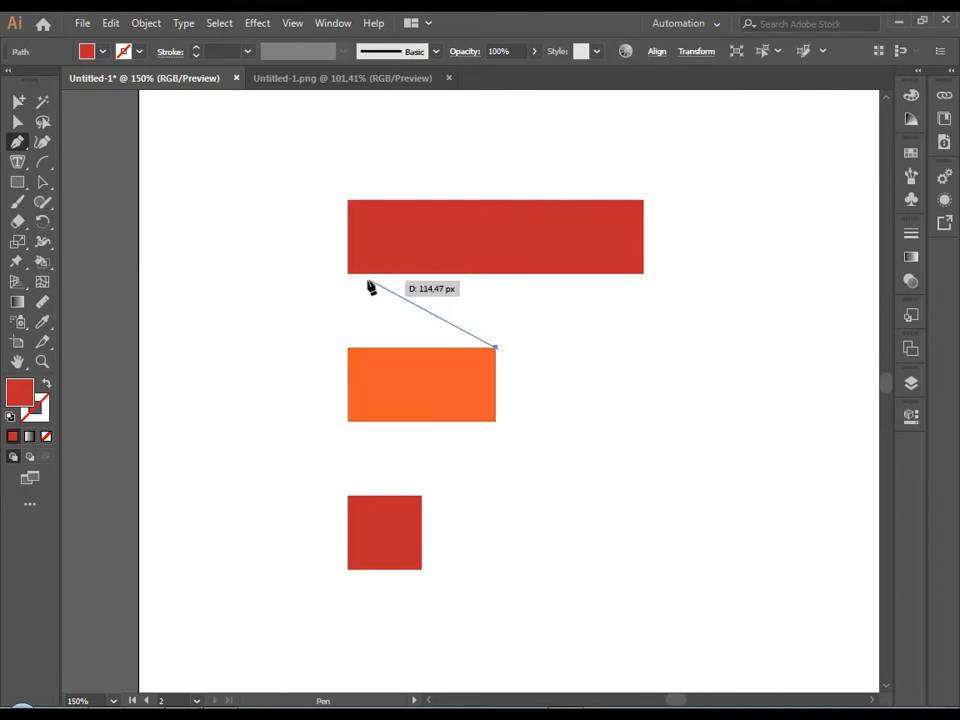
left_click(421, 274)
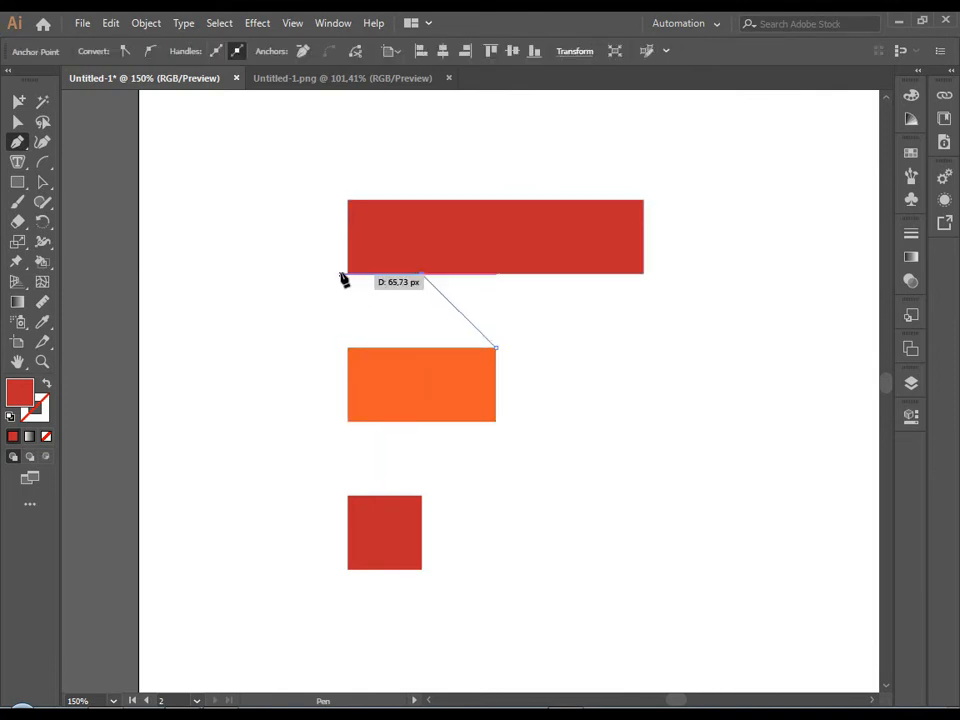
left_click(348, 274)
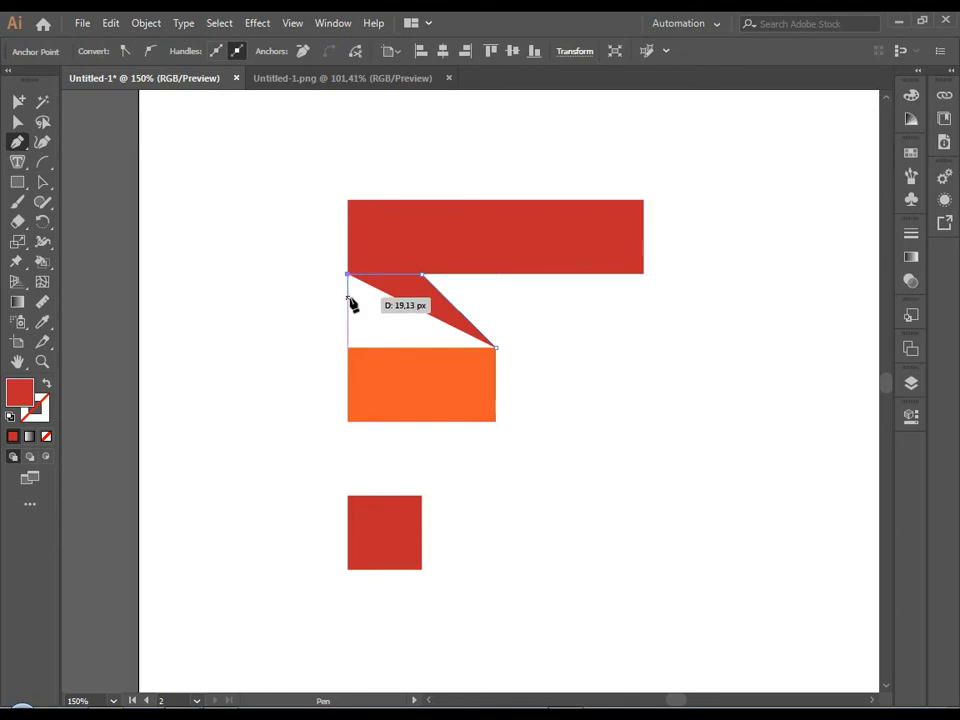
left_click(421, 347)
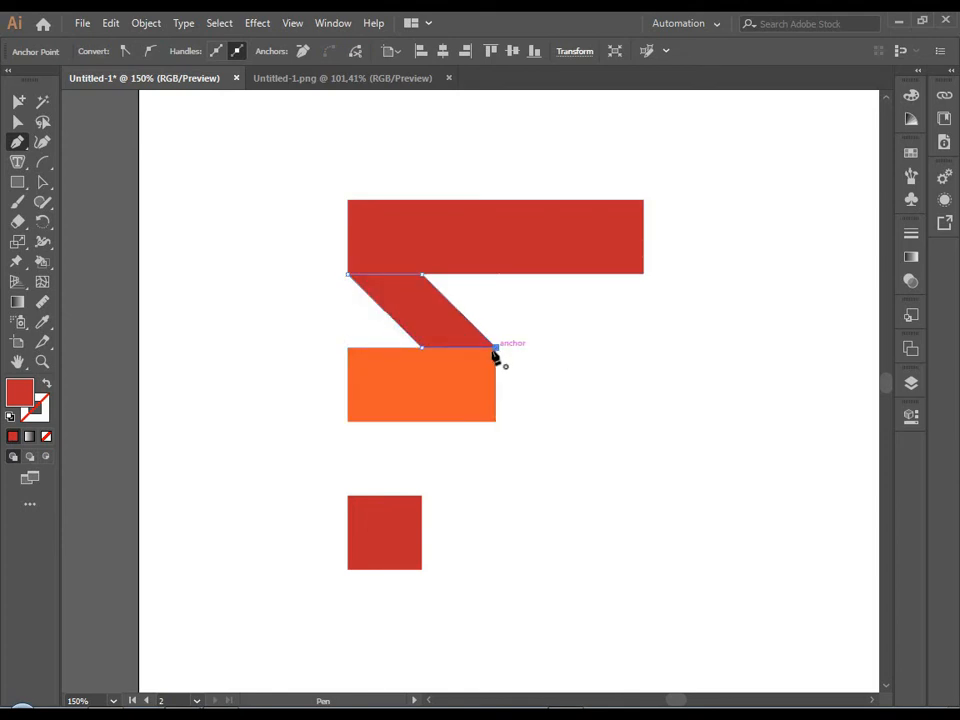
Draw a second red parallelogram linking the orange bar's lower-right half to the top edge of the bottom square.
left_click(421, 421)
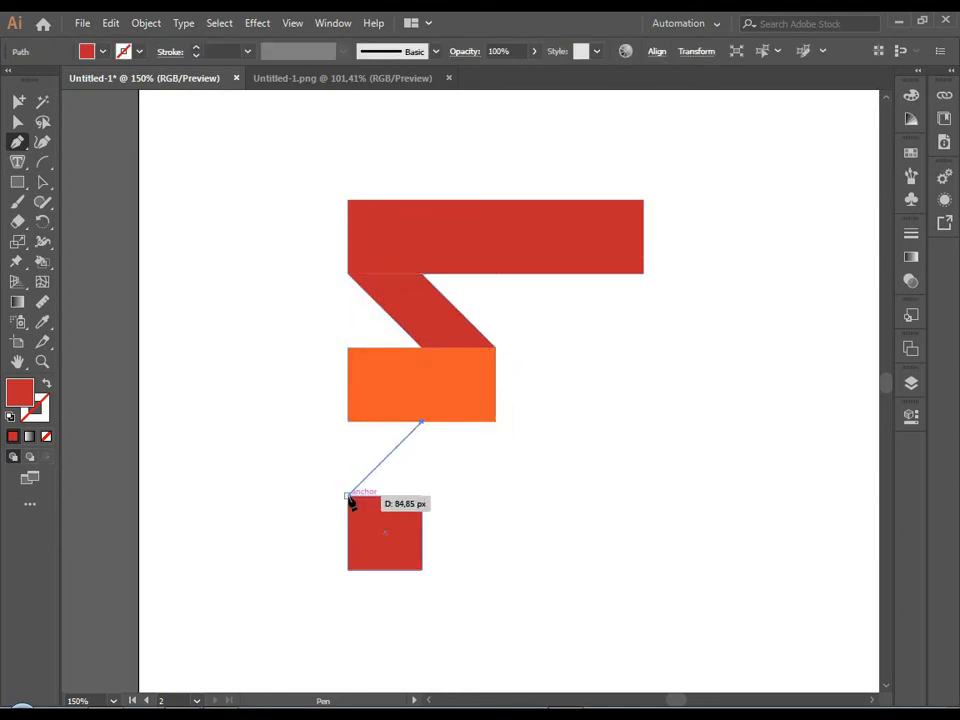
left_click(347, 495)
left_click(421, 495)
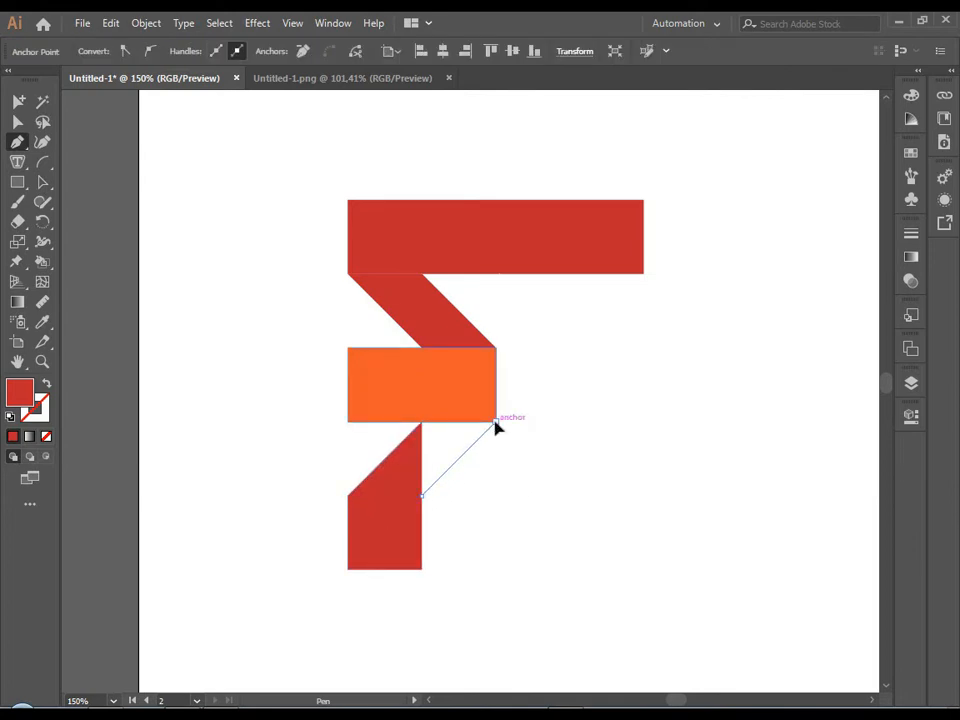
left_click(495, 421)
key("v")
left_click(97, 220)
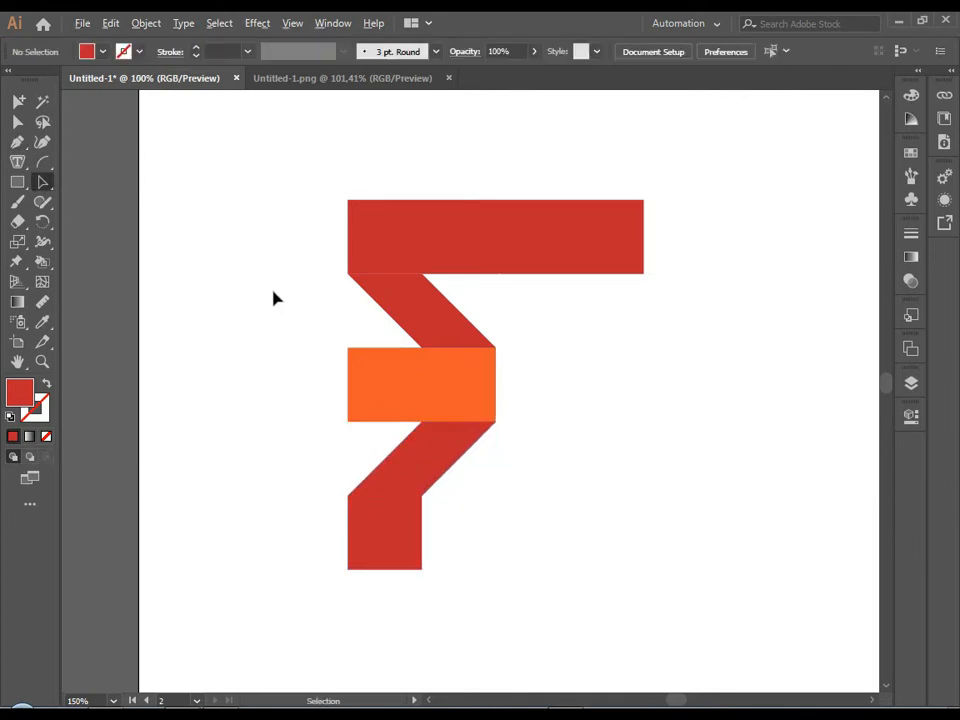
Flip the lower parallelogram horizontally so it slants the same way as the upper one.
scroll(272, 290, "down", 4)
scroll(300, 322, "up", 3)
left_click(312, 322)
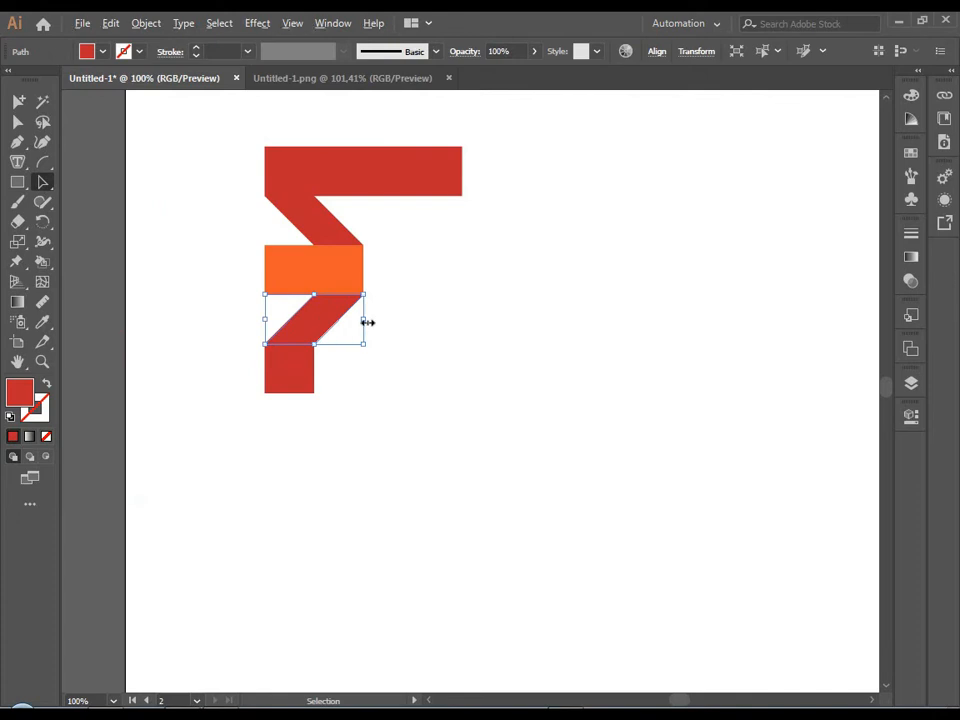
left_click_drag(368, 322, 265, 319)
left_click(380, 357)
Move the bottom red square right so it sits directly under the lower parallelogram's bottom edge.
scroll(315, 318, "up", 3)
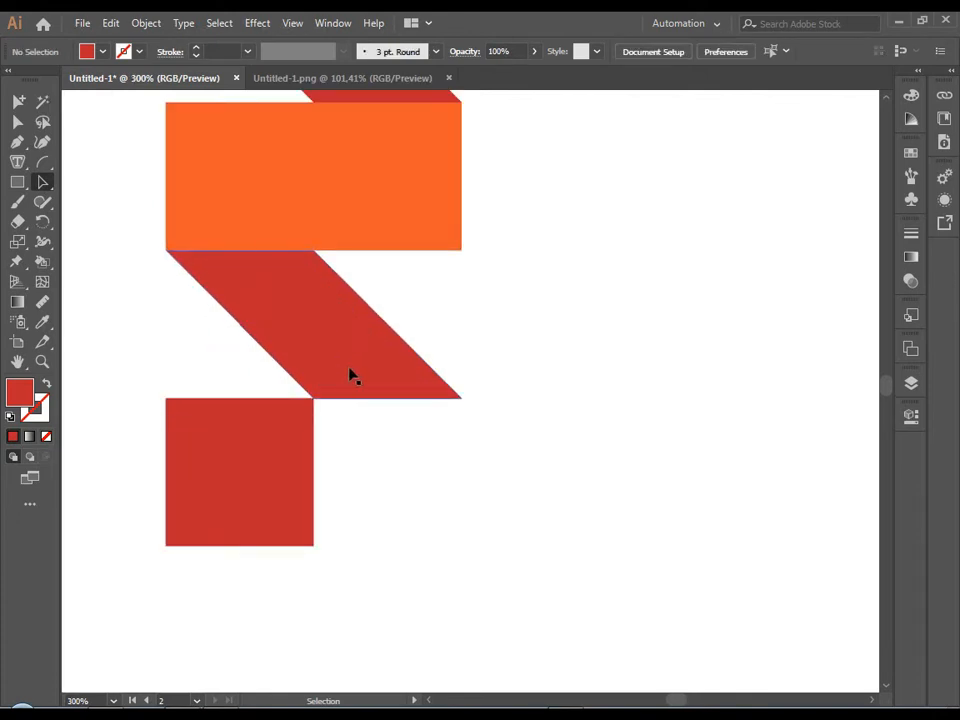
scroll(355, 374, "down", 3)
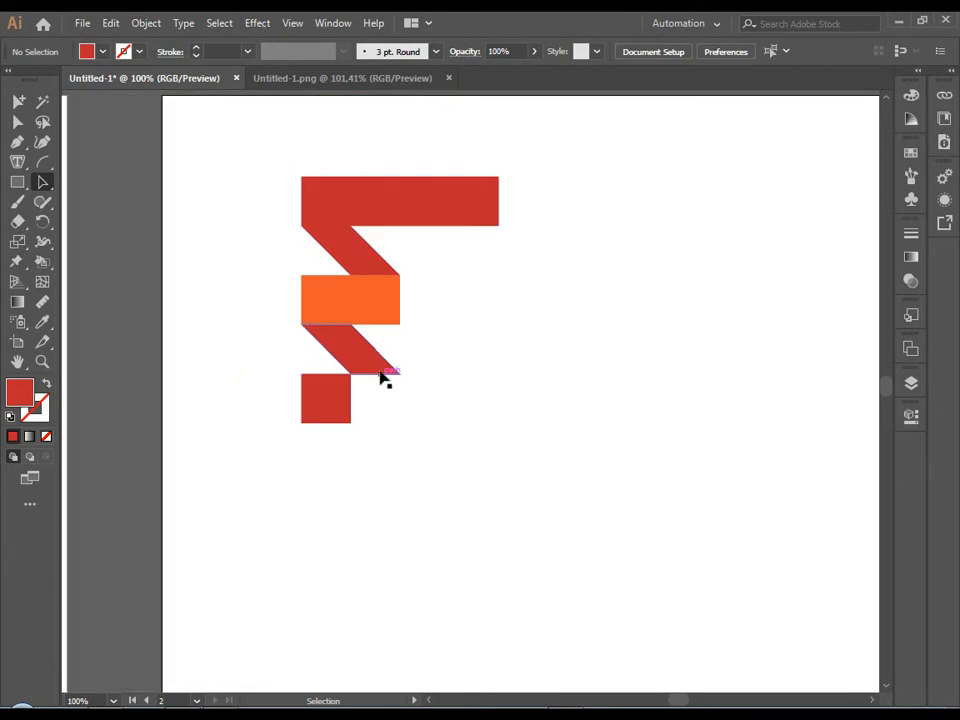
scroll(385, 410, "down", 3)
scroll(390, 405, "up", 3)
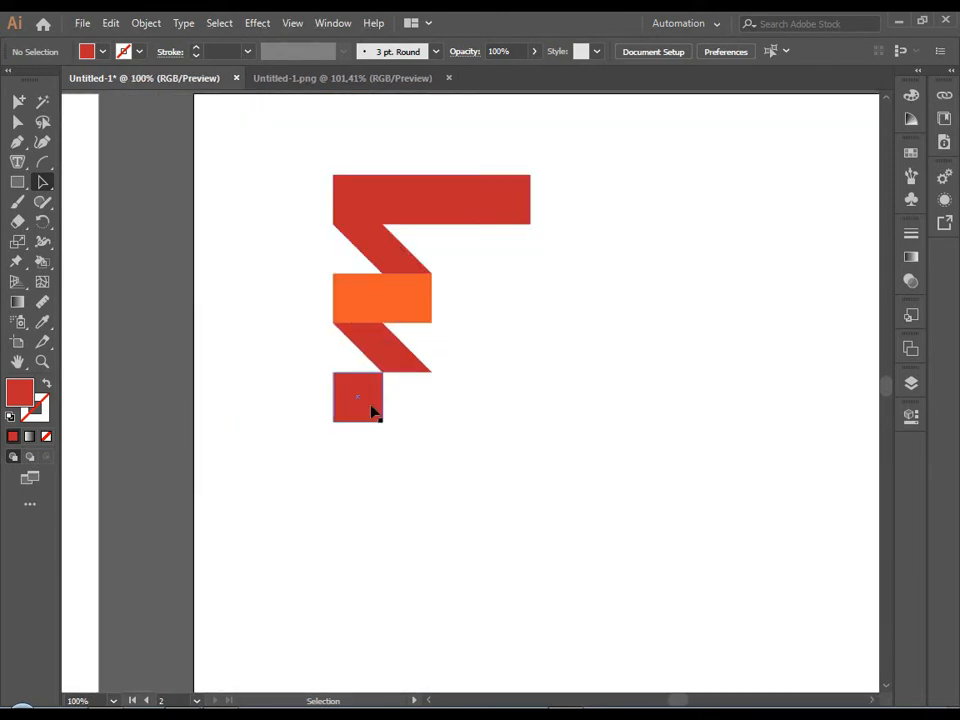
left_click_drag(371, 410, 420, 411)
scroll(373, 414, "down", 5)
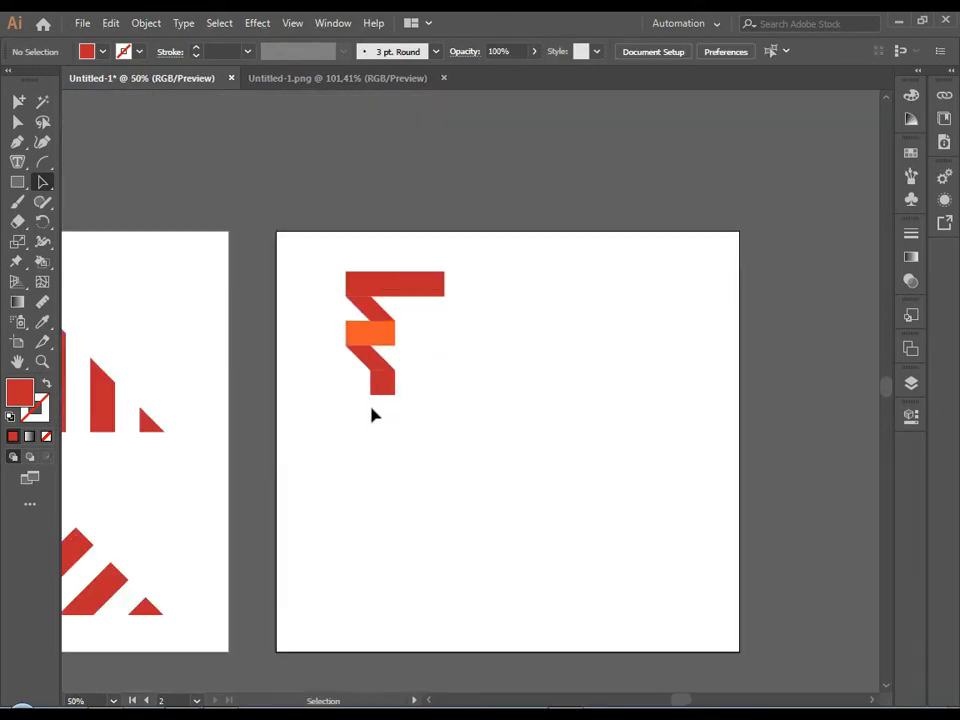
Undo the bottom square's move and the lower parallelogram's horizontal flip.
scroll(366, 404, "up", 5)
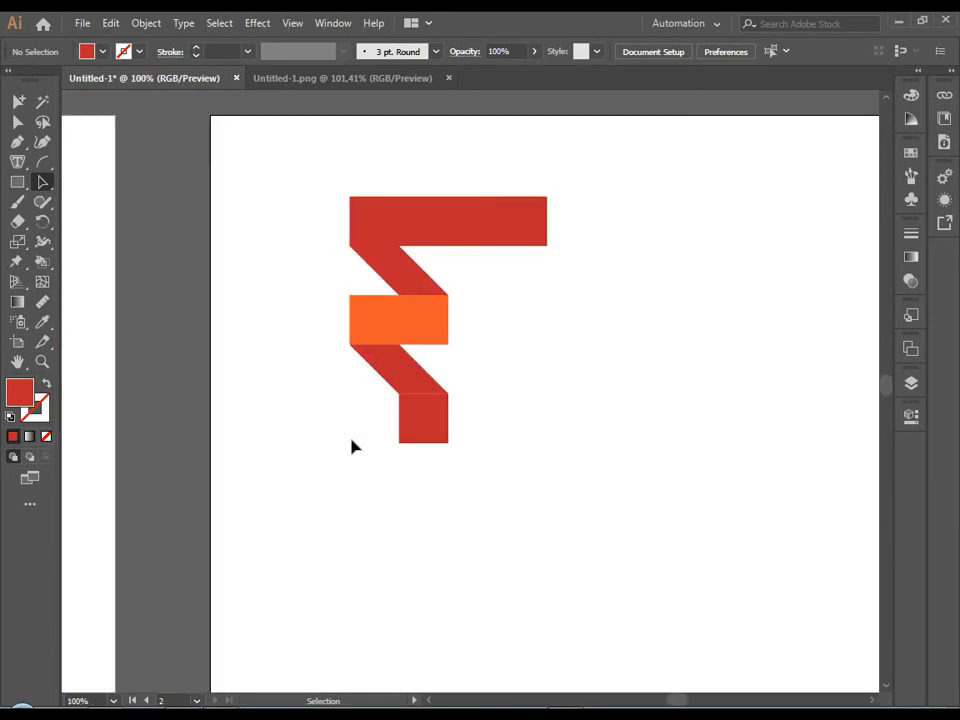
scroll(378, 443, "down", 4)
scroll(393, 448, "up", 3)
key("ctrl+z")
key("ctrl+z")
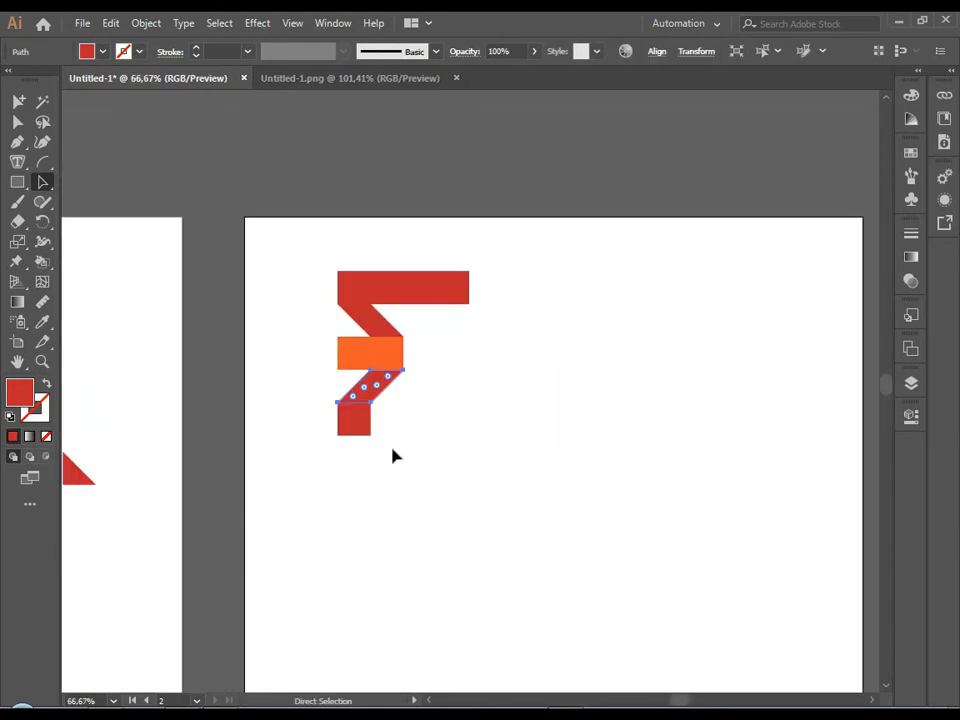
left_click(395, 446, "ctrl")
scroll(395, 450, "down", 3)
scroll(400, 420, "up", 5)
Try flipping the upper parallelogram horizontally so it slants the same way as the lower one.
left_click(408, 405)
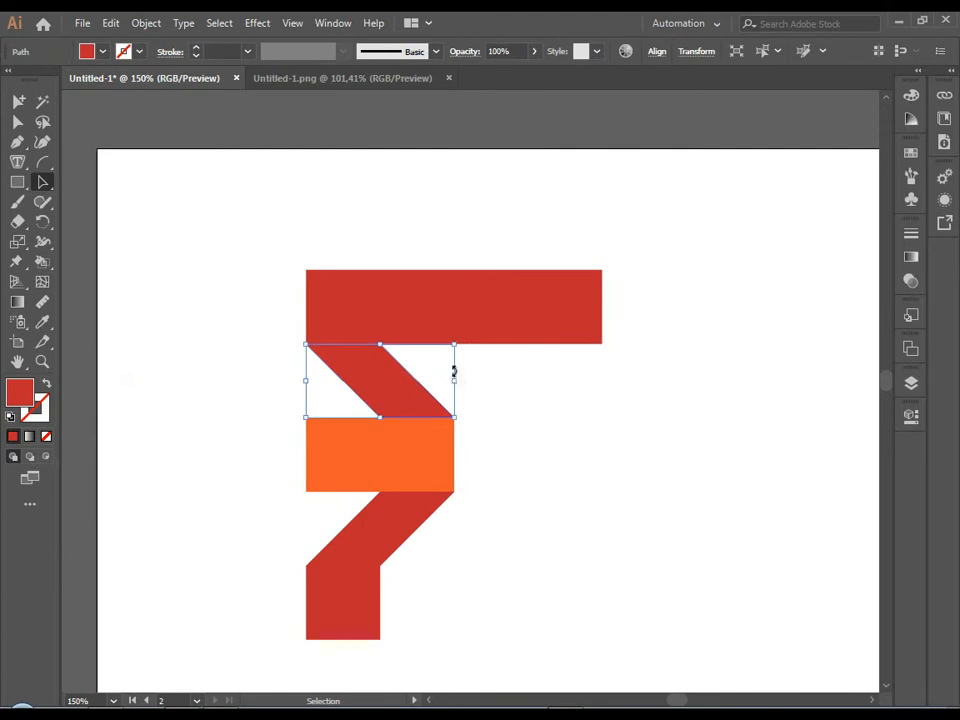
left_click_drag(454, 383, 306, 398)
left_click(280, 418)
scroll(300, 450, "down", 4)
scroll(315, 401, "up", 5)
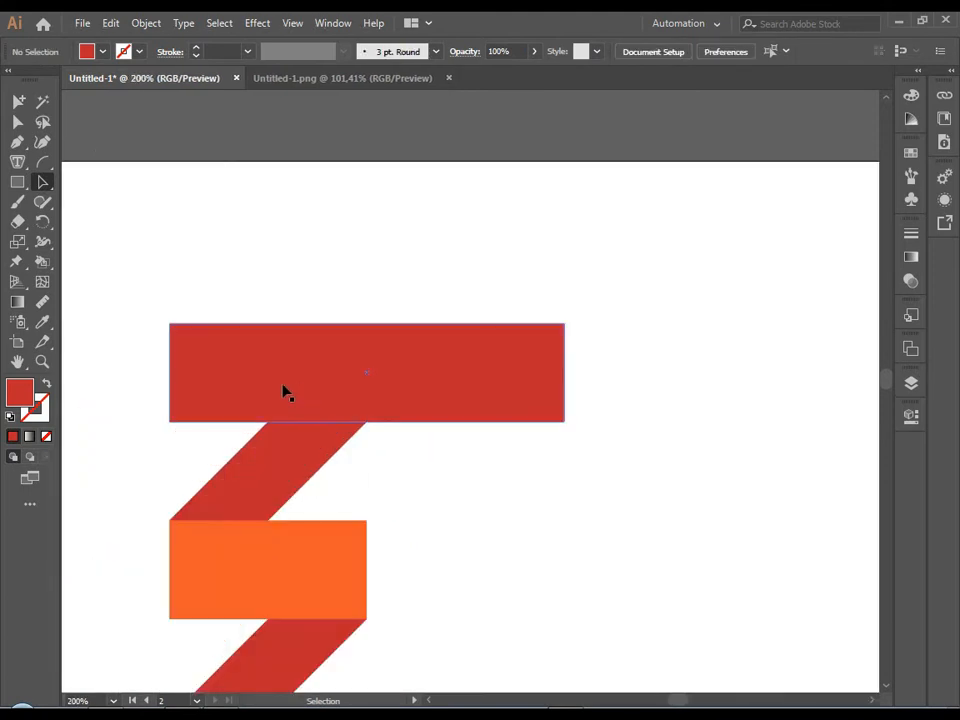
Try shifting the top red bar right so its left end lines up with the upper parallelogram's top edge.
left_click(210, 385)
left_click_drag(175, 380, 270, 377)
left_click(171, 401)
scroll(277, 470, "down", 4)
scroll(199, 465, "up", 4)
left_click_drag(213, 518, 186, 566)
scroll(191, 562, "down", 3)
scroll(191, 565, "up", 2)
Undo the top bar's shift and the upper parallelogram's flip.
key("ctrl+z")
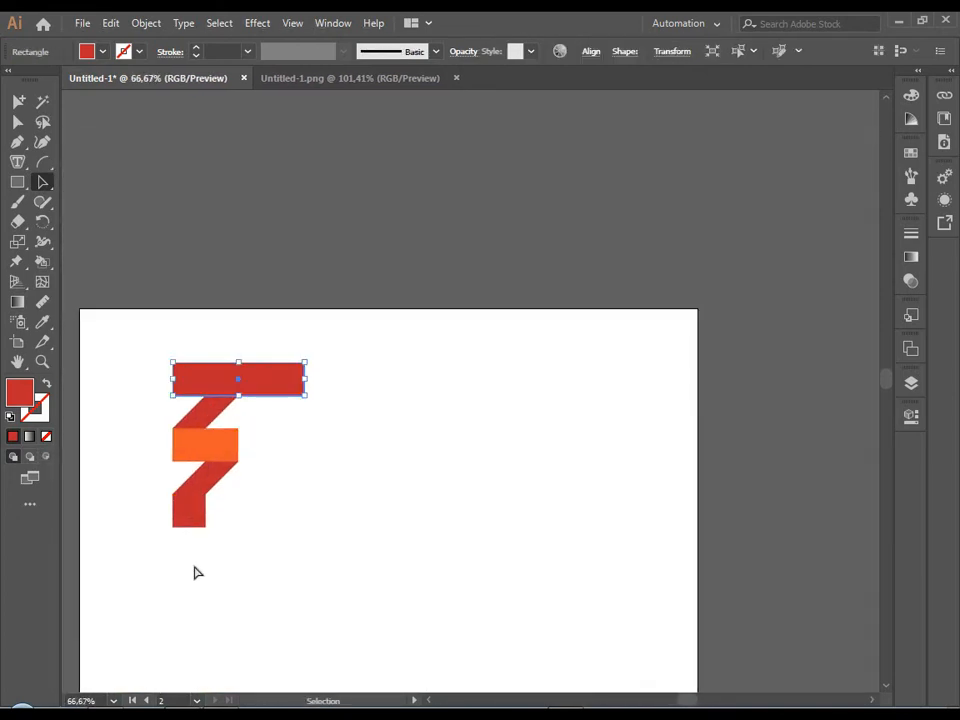
left_click(205, 567)
scroll(216, 567, "down", 3)
scroll(221, 569, "up", 3)
key("ctrl+z")
left_click(223, 573)
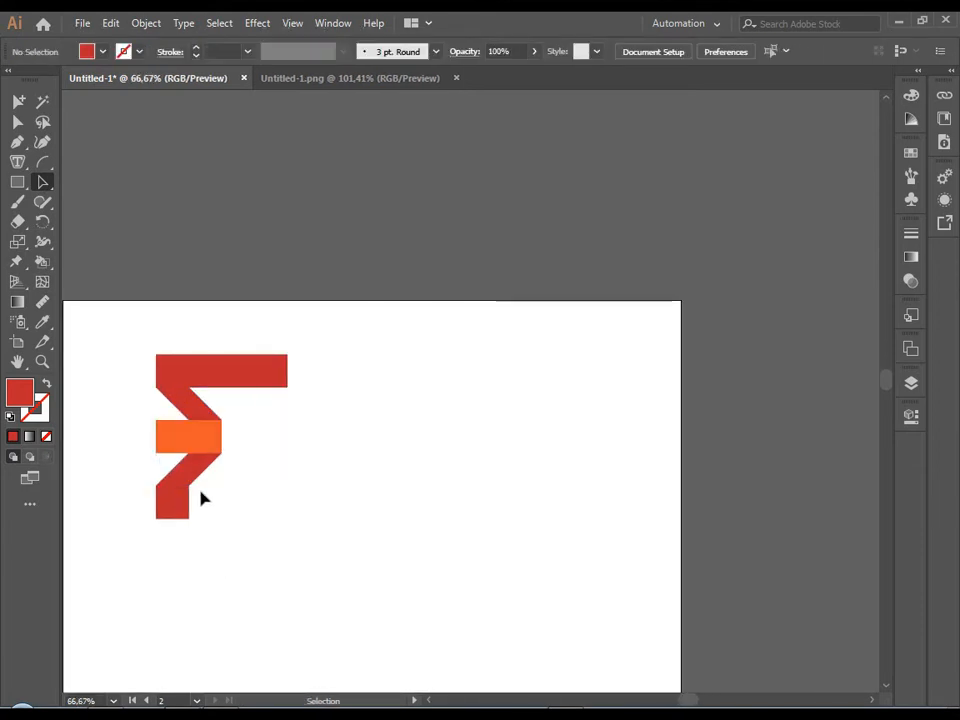
Duplicate the whole ribbon-style F to the right of the original on the same artboard.
left_click_drag(144, 340, 203, 506)
left_click_drag(208, 446, 442, 475)
left_click(369, 547)
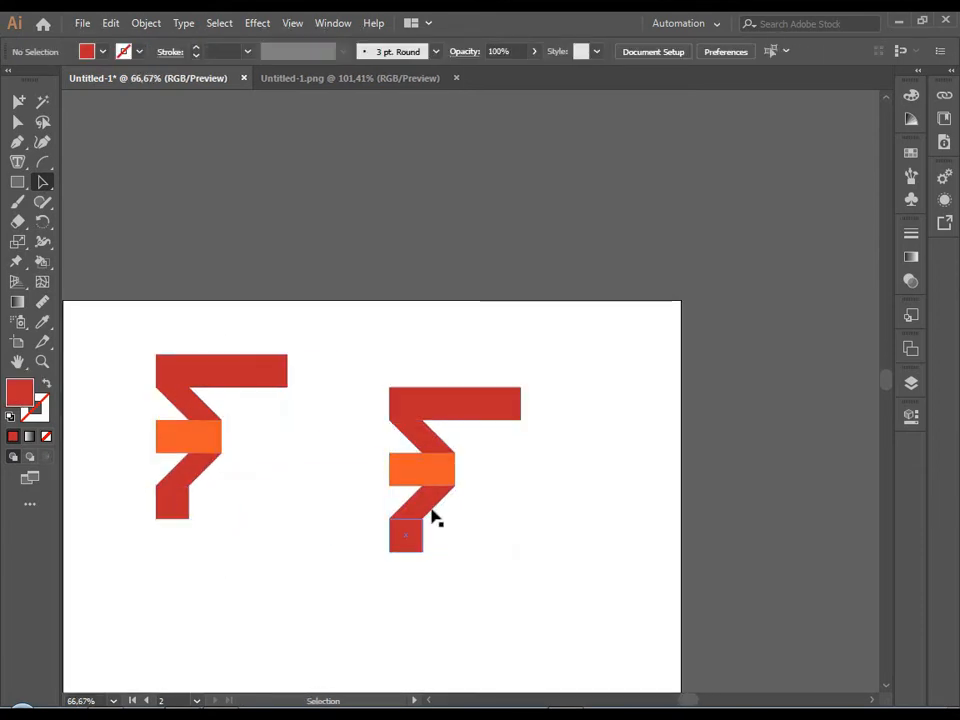
Delete both red connecting parallelograms from the duplicated F, leaving its three separate bars.
scroll(445, 490, "up", 3)
left_click(391, 339)
key("Delete")
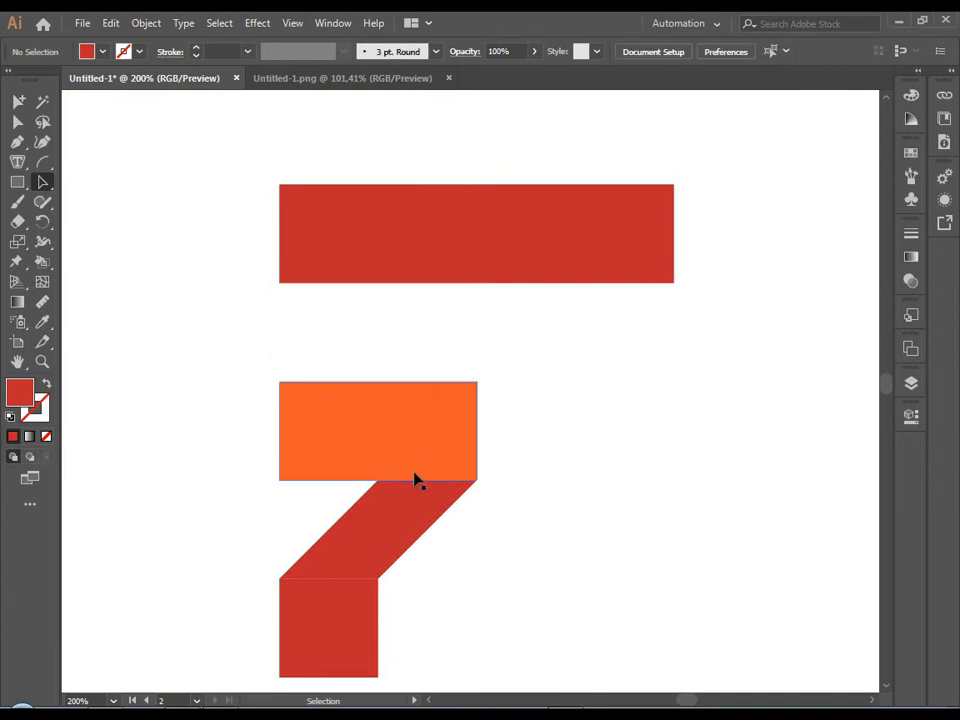
left_click(416, 493)
key("Delete")
Fully round the corners of the copy's three bars, turning the bottom square into a circle.
left_click(426, 444)
left_click(336, 598, "shift")
left_click(298, 207, "shift")
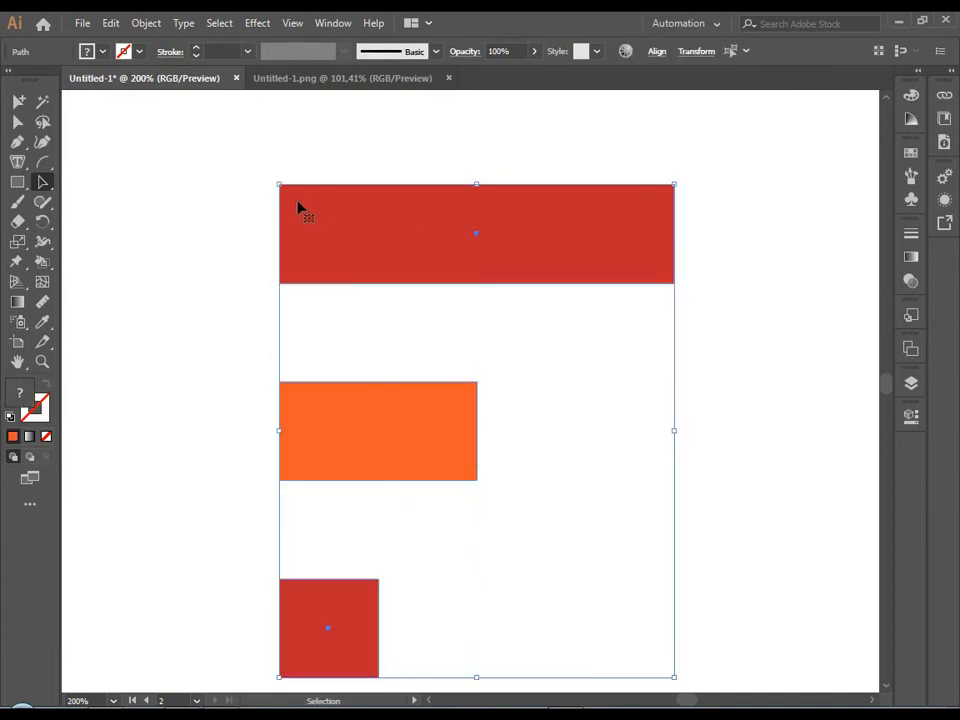
key("a")
left_click_drag(294, 199, 538, 387)
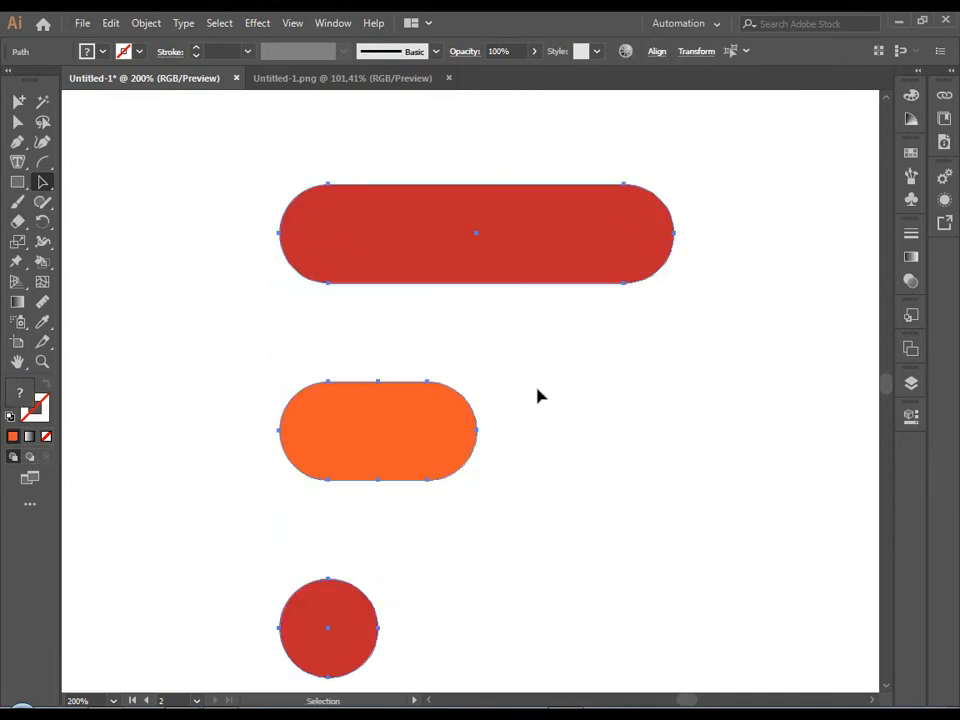
key("v")
left_click(540, 393)
scroll(543, 398, "down", 4)
key("space")
left_click_drag(564, 488, 524, 409)
scroll(497, 388, "up", 3)
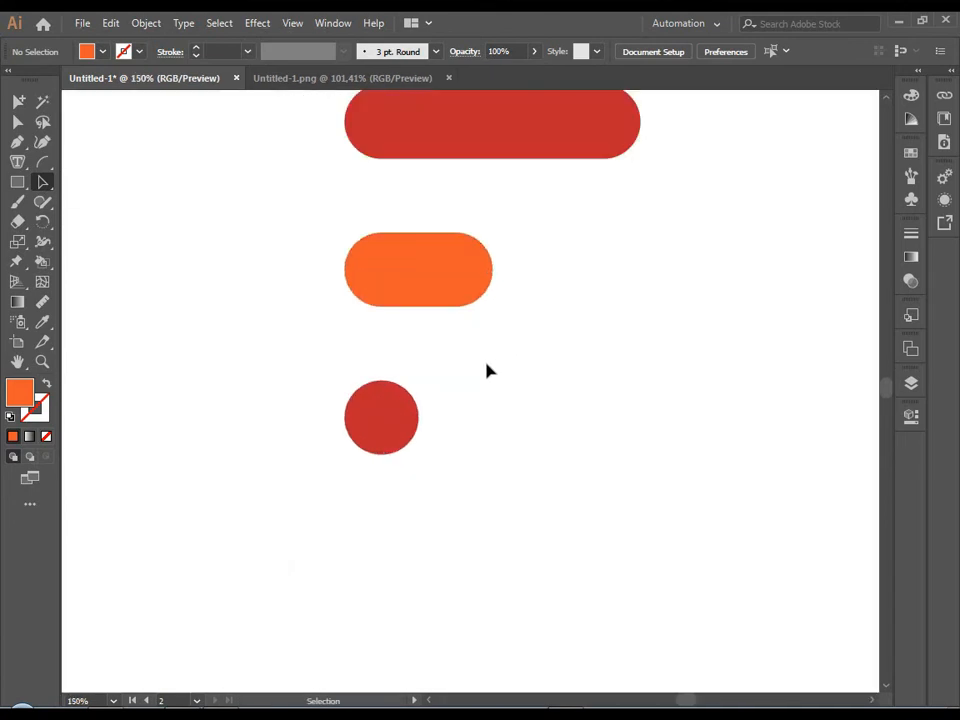
scroll(486, 371, "down", 3)
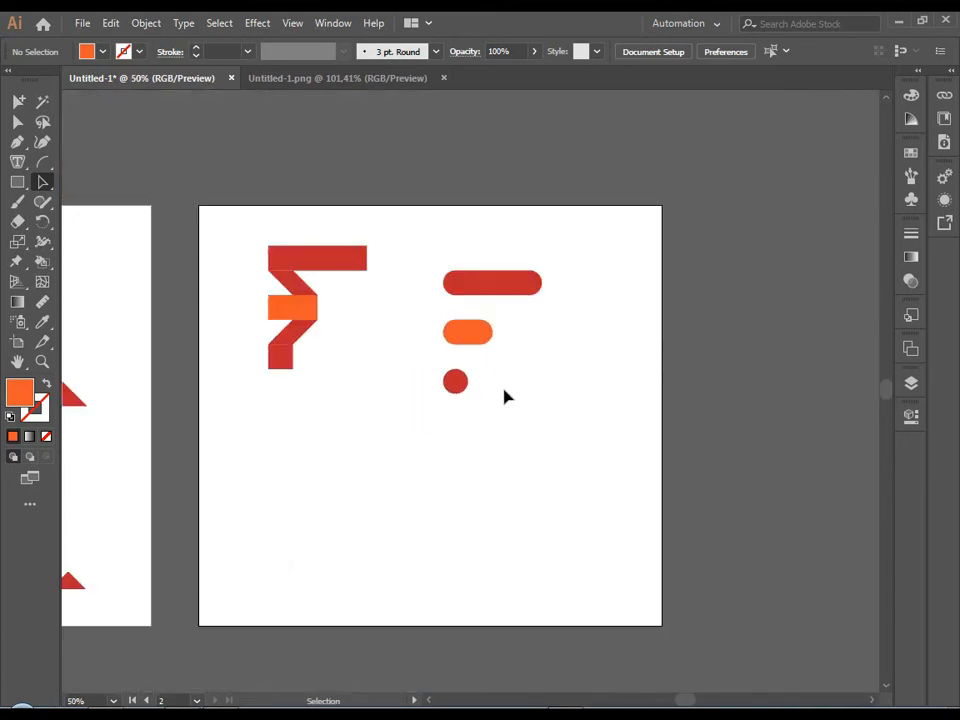
Duplicate only the top bar, orange bar and bottom square of the ribbon F below the original.
left_click(307, 261)
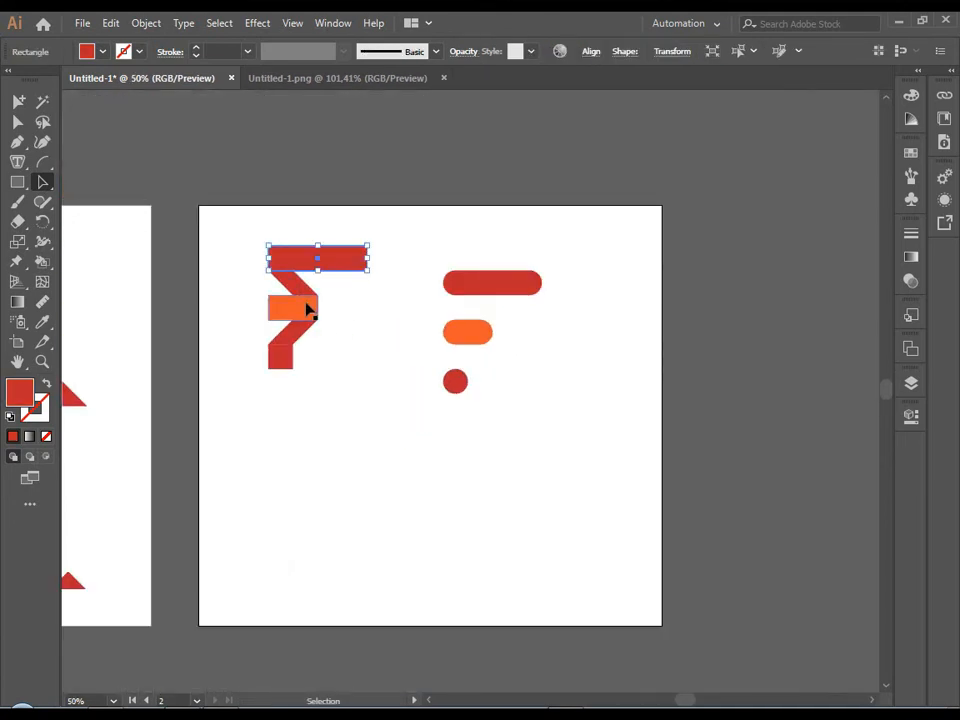
left_click(306, 306, "shift")
left_click_drag(290, 316, 293, 492, "alt")
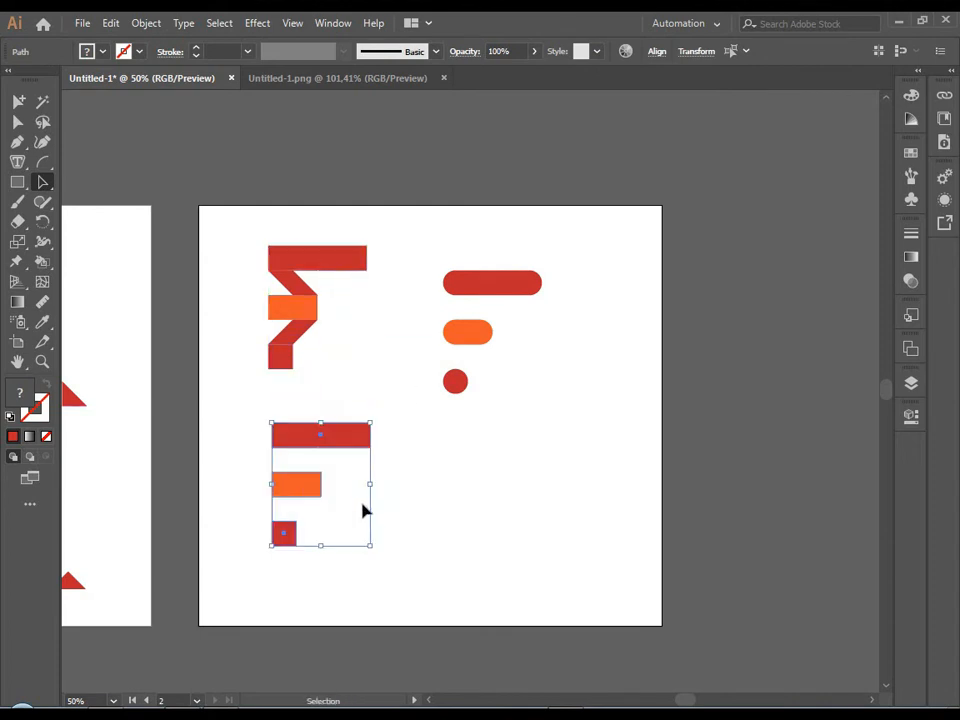
left_click(348, 512)
Tighten the new copy's spacing using half-height orange spacers above and below the orange bar, moving the square up against the lower spacer.
scroll(333, 517, "up", 4)
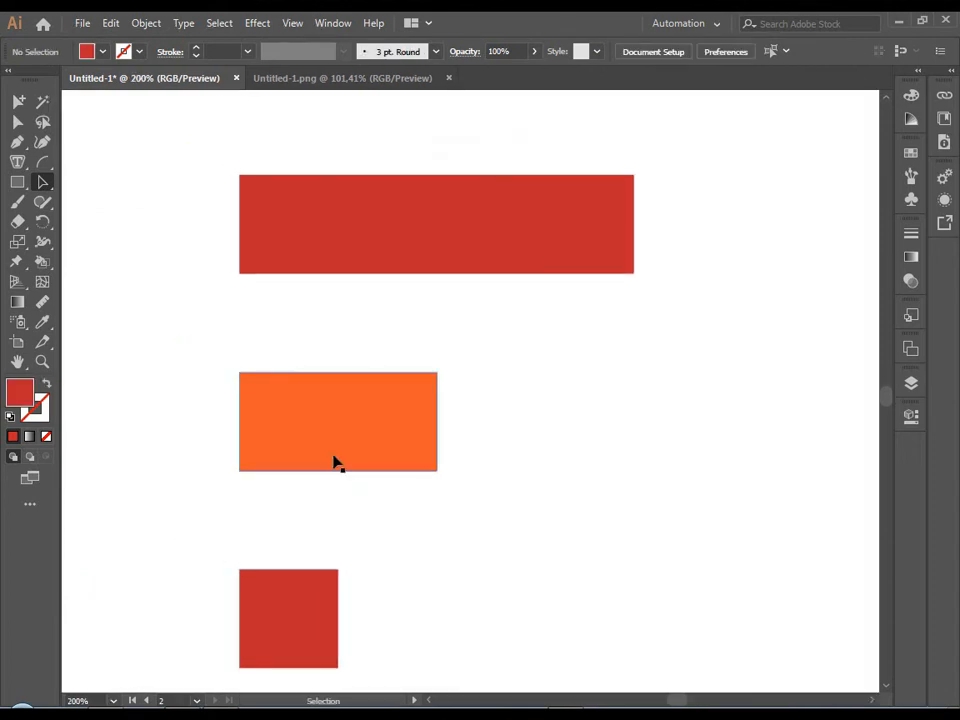
left_click_drag(334, 461, 347, 322, "alt")
left_click(465, 375)
left_click_drag(399, 418, 420, 461)
left_click(497, 396)
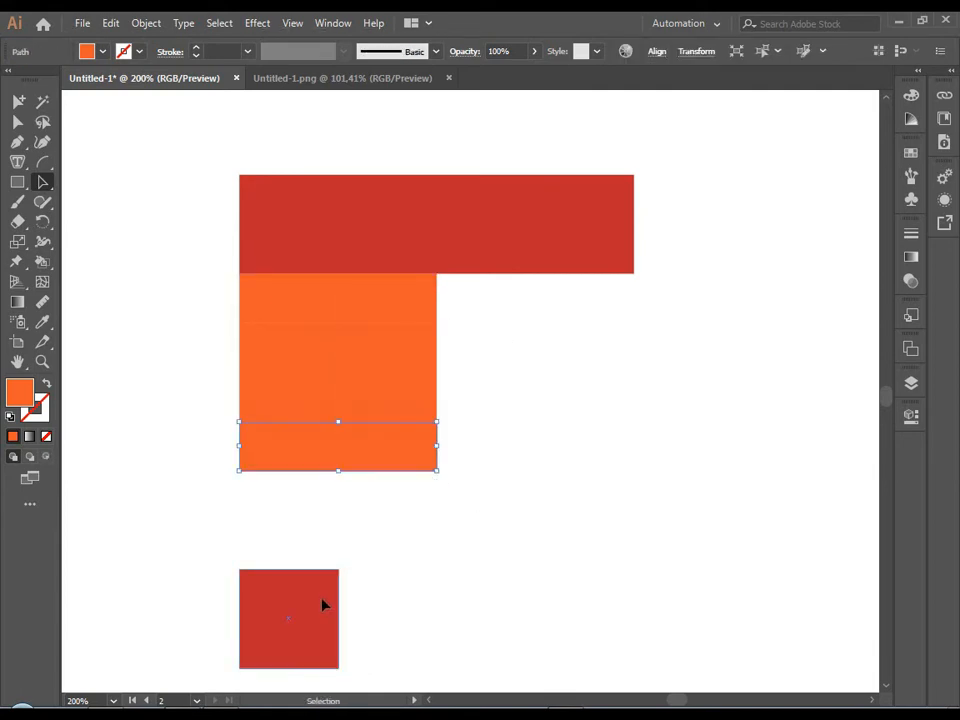
left_click_drag(324, 602, 322, 499)
left_click(441, 519)
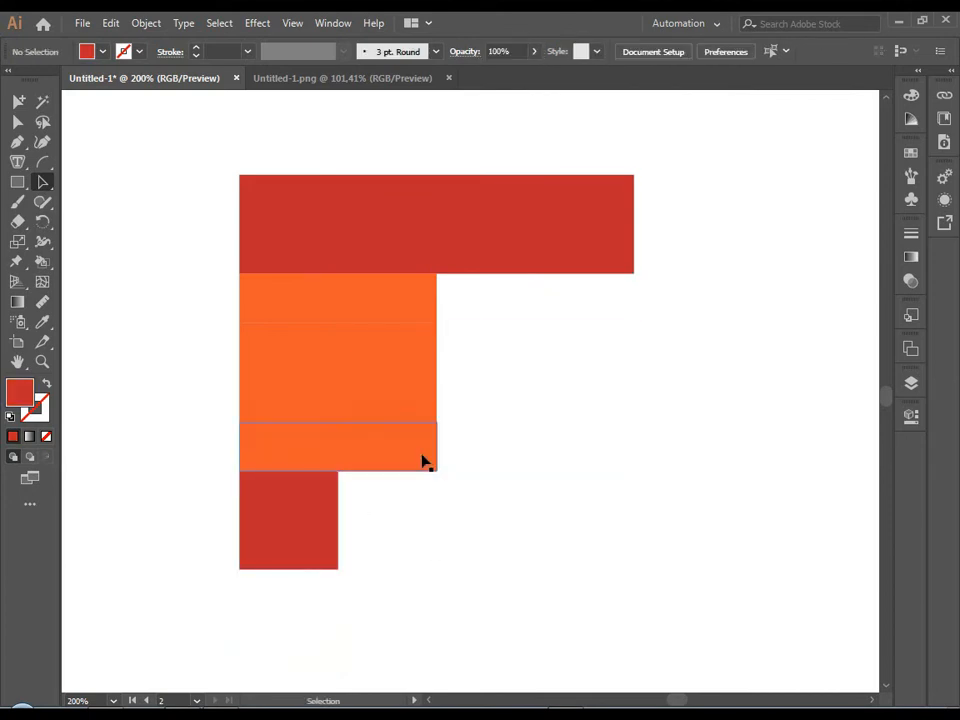
Delete the two orange spacer rectangles, leaving half-bar-height gaps between the three bars.
left_click(424, 424)
key("Delete")
left_click(390, 311)
key("Delete")
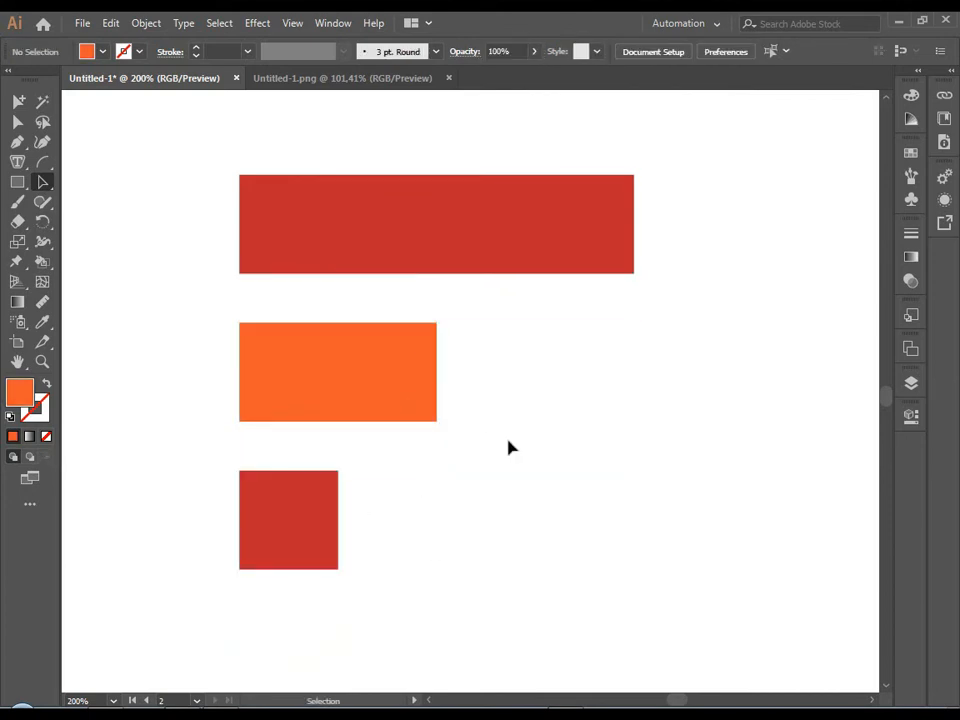
scroll(508, 438, "down", 5)
left_click_drag(568, 507, 420, 467)
scroll(408, 431, "up", 1)
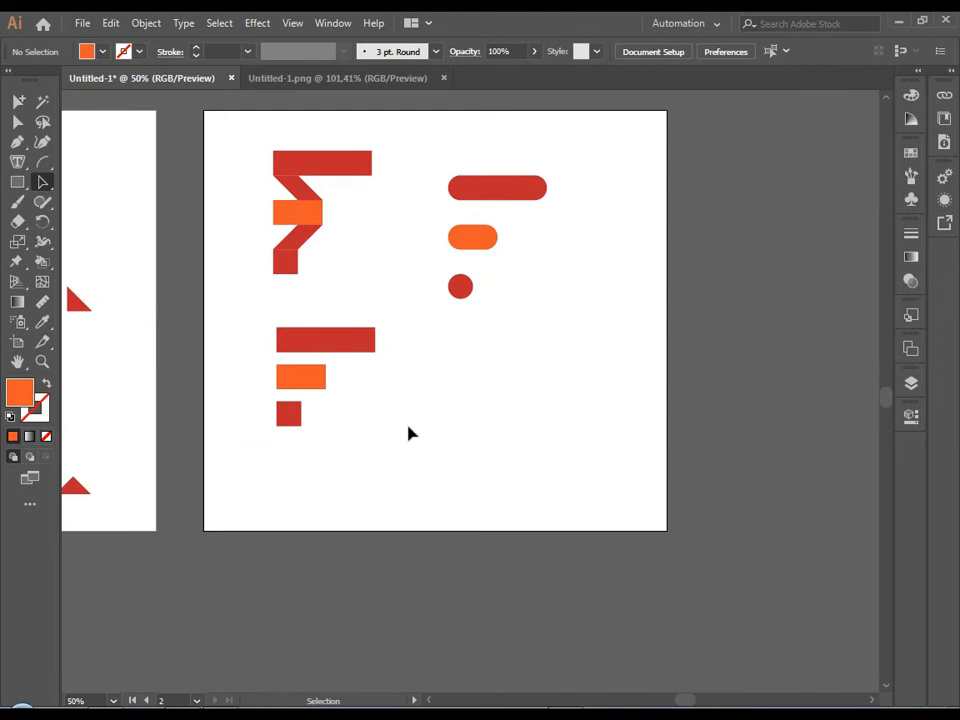
Duplicate the tightly spaced bars to the right and fully round the corners of all three copied shapes.
left_click(336, 349)
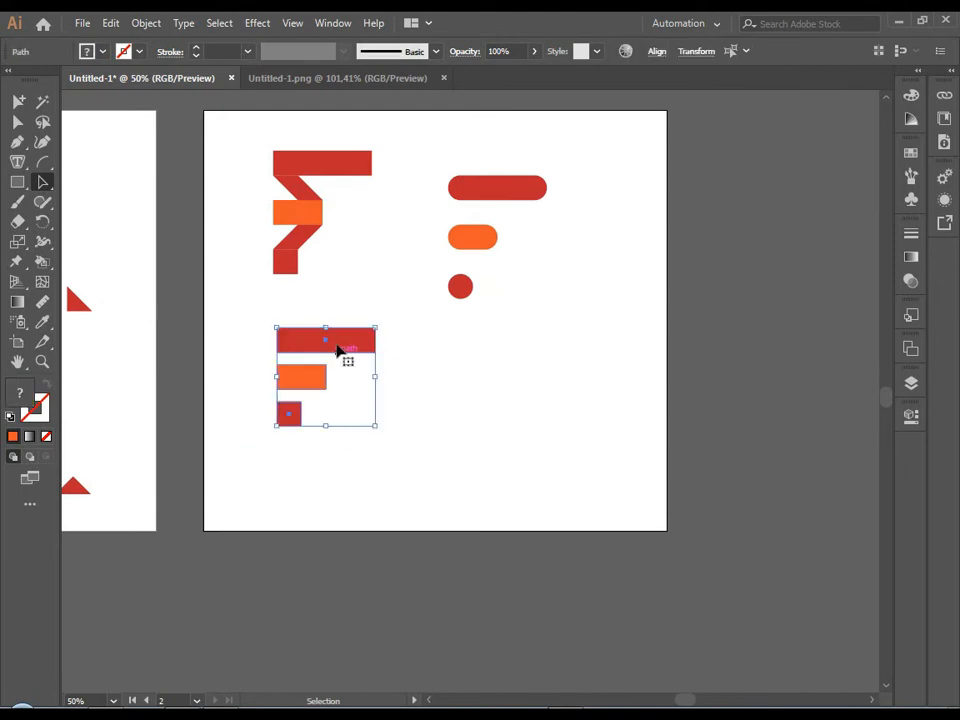
left_click_drag(336, 349, 536, 372)
scroll(538, 368, "up", 2)
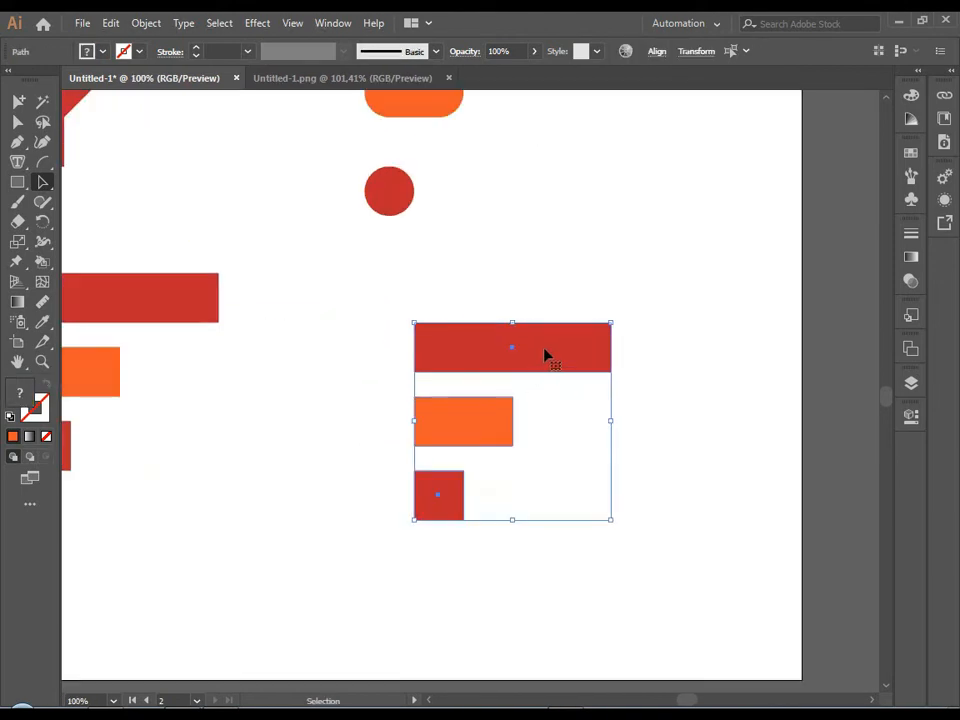
left_click(44, 184)
left_click_drag(425, 339, 512, 428)
key("v")
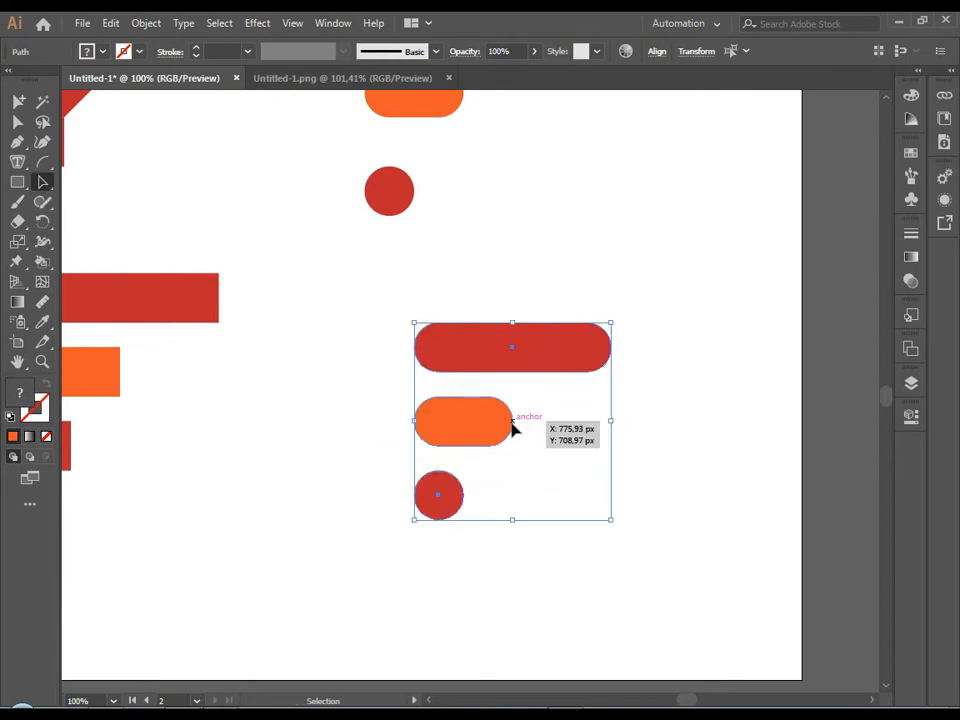
left_click(695, 516)
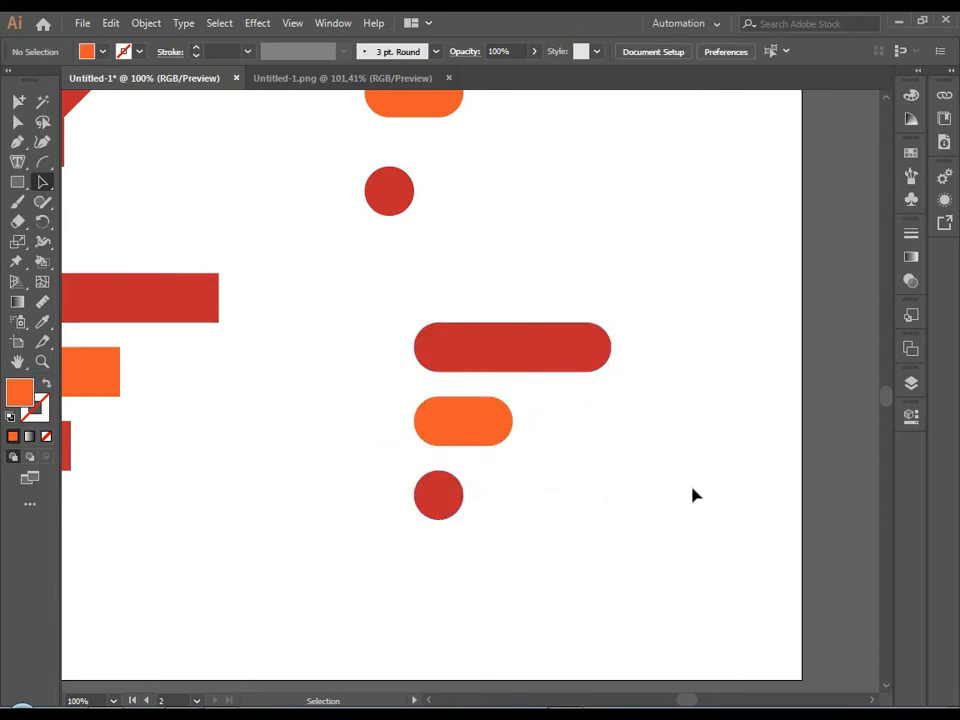
Duplicate the tightly spaced rounded F toward the artboard's lower middle and rotate the copy about 45° counterclockwise.
left_click_drag(525, 491, 590, 552)
left_click_drag(478, 413, 246, 521, "alt")
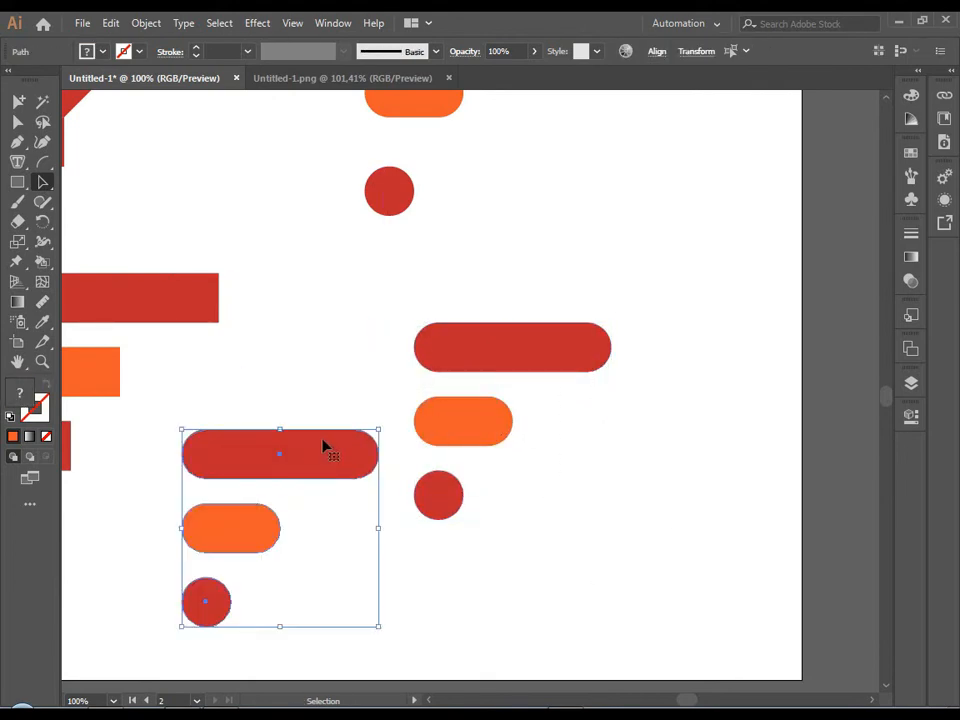
left_click_drag(375, 421, 328, 390)
left_click(371, 399)
key("ctrl+alt+0")
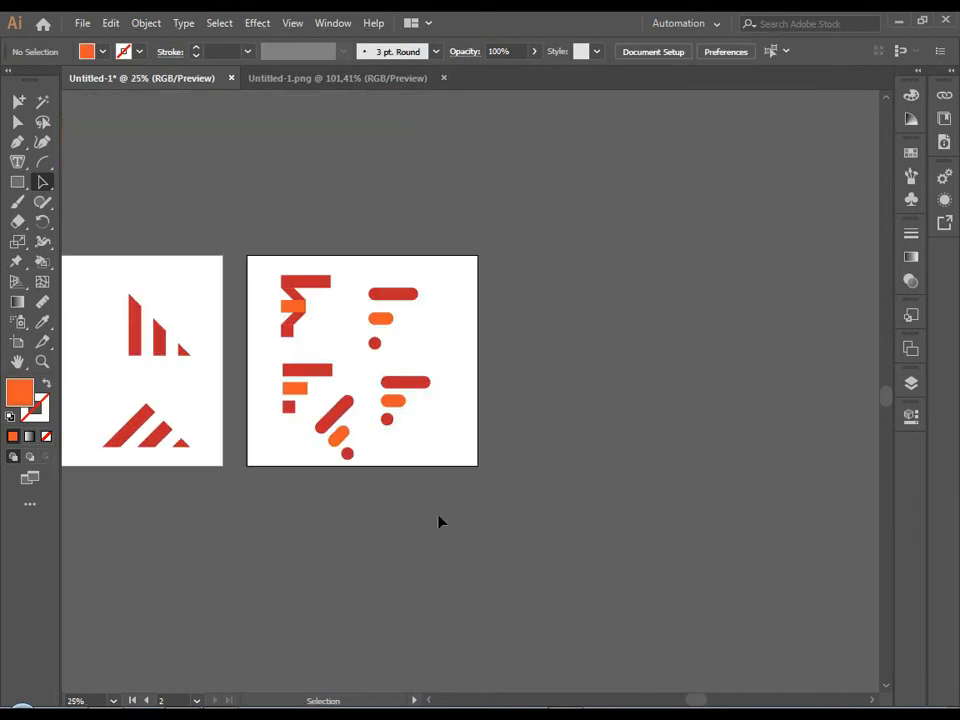
scroll(364, 474, "up", 1)
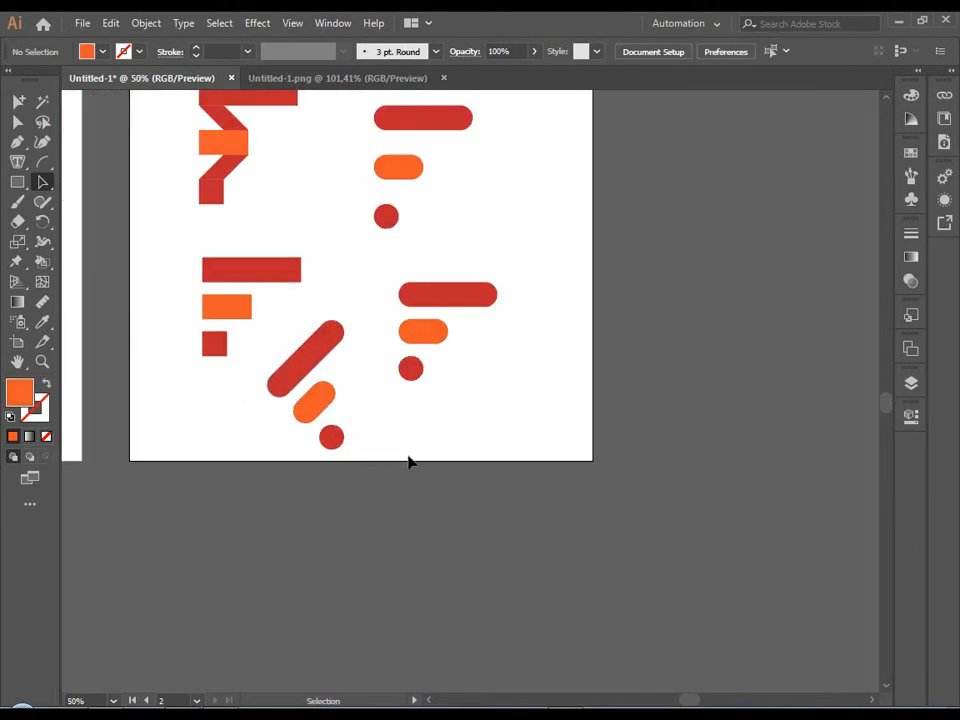
scroll(408, 461, "down", 3)
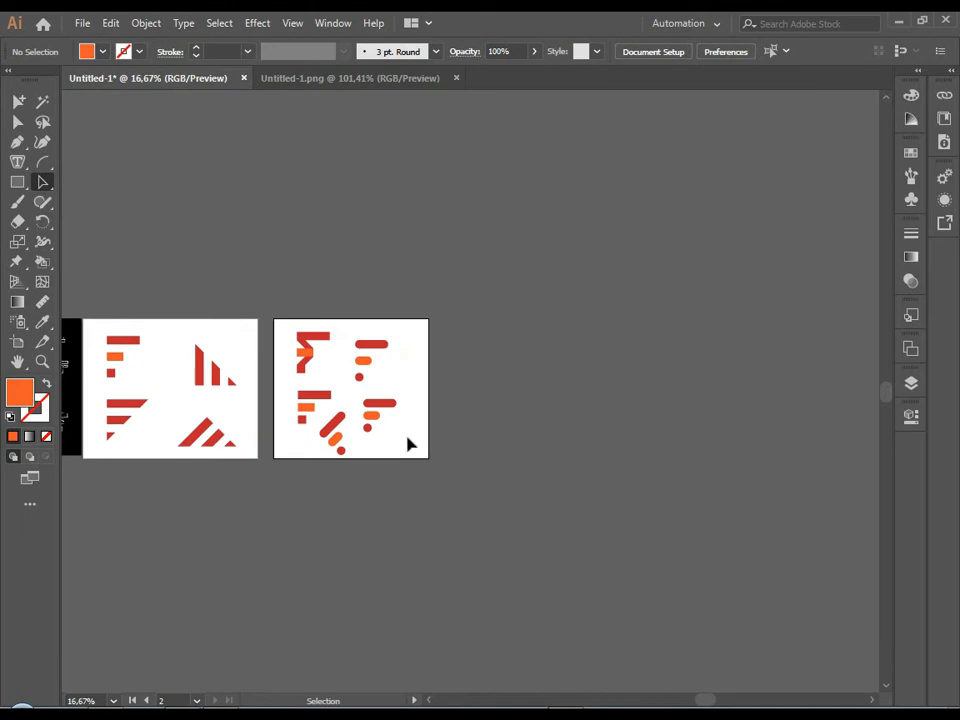
Add a third artboard of about the same size to the right of Artboard 2 with the Artboard tool.
scroll(410, 444, "up", 1)
double_click(17, 342)
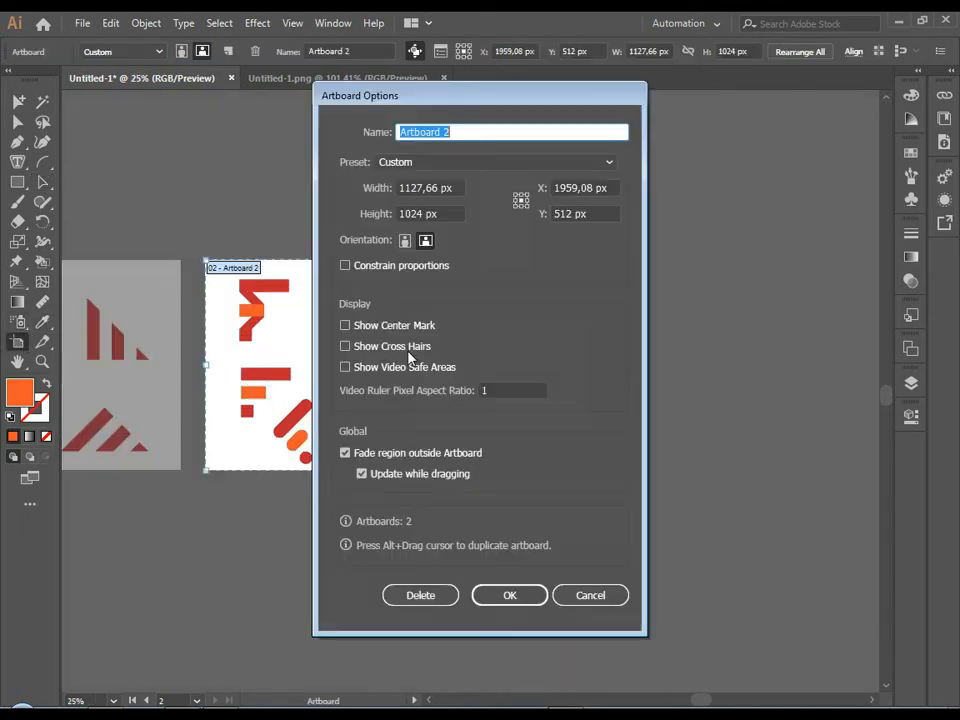
left_click(591, 595)
left_click_drag(495, 261, 728, 472)
scroll(684, 414, "up", 2)
scroll(455, 359, "down", 2)
left_click(43, 183)
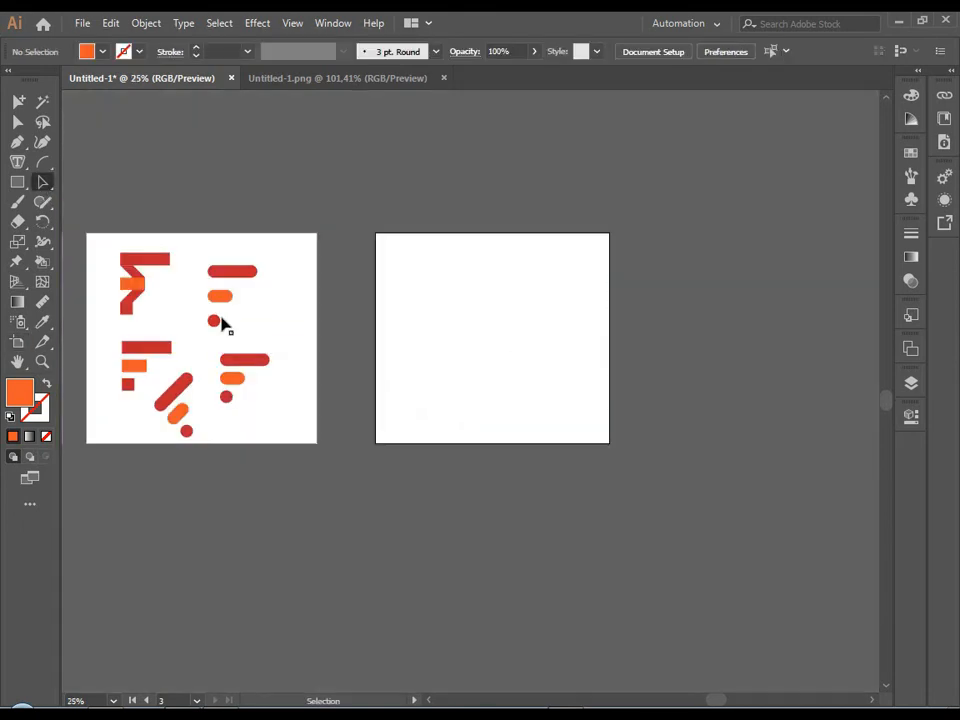
Place a copy of the widely spaced rounded F in the upper-left area of the new artboard.
left_click_drag(203, 253, 245, 324)
left_click_drag(226, 295, 426, 289)
left_click(485, 345)
scroll(432, 283, "up", 3)
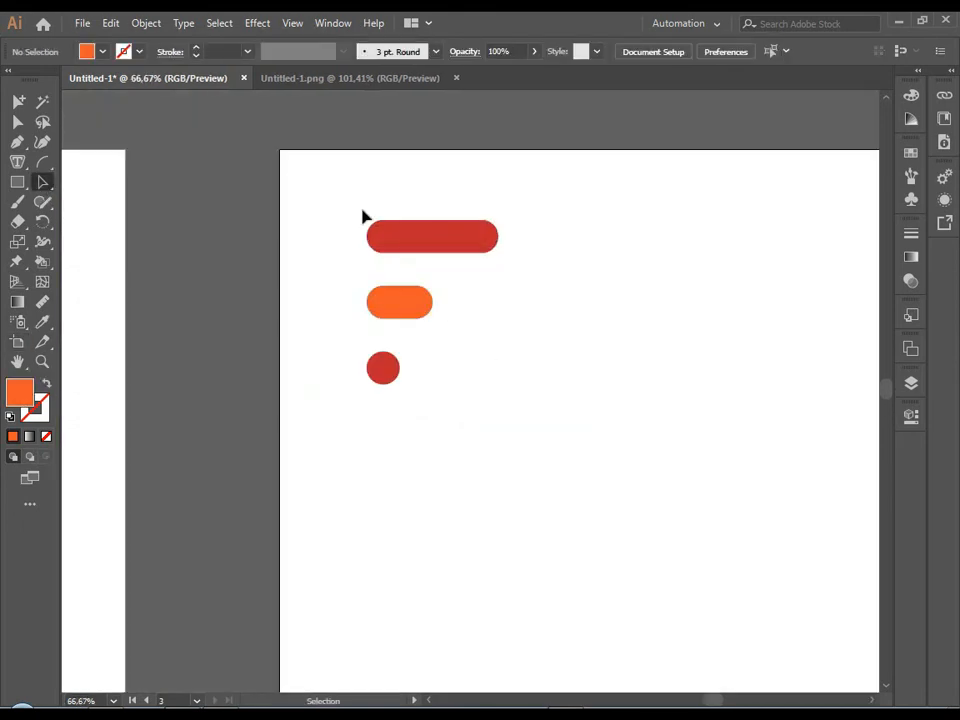
Recolour all three rounded shapes on the new artboard orange by sampling the middle bar with the Eyedropper.
left_click_drag(348, 196, 416, 364)
left_click(41, 321)
left_click(378, 294)
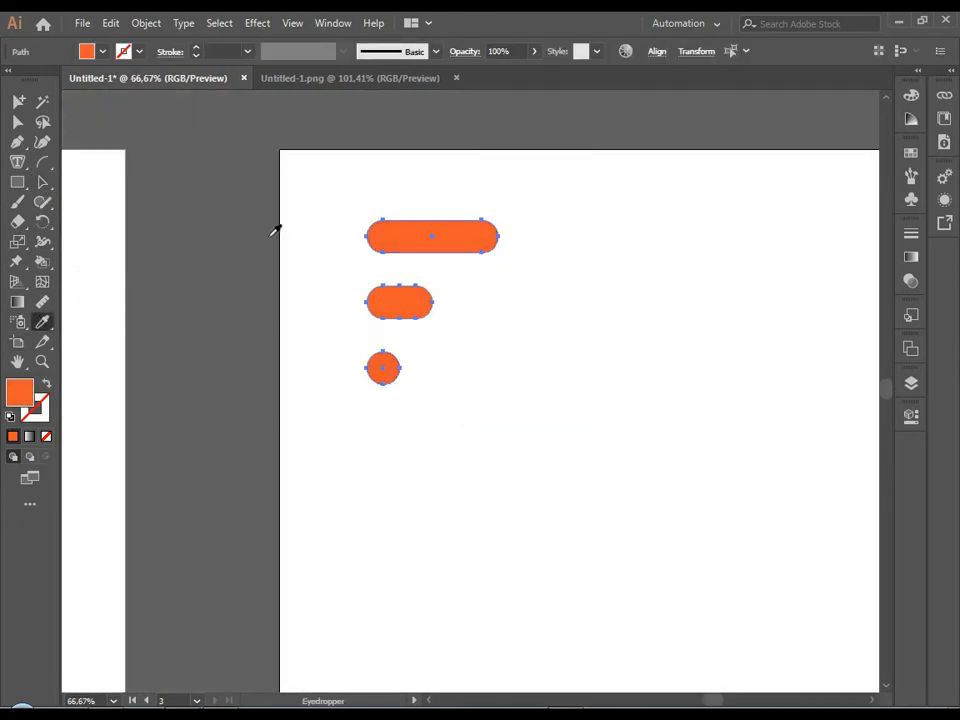
left_click(43, 183)
left_click(156, 260)
scroll(168, 264, "down", 2)
scroll(328, 275, "up", 2)
left_click_drag(347, 369, 391, 464)
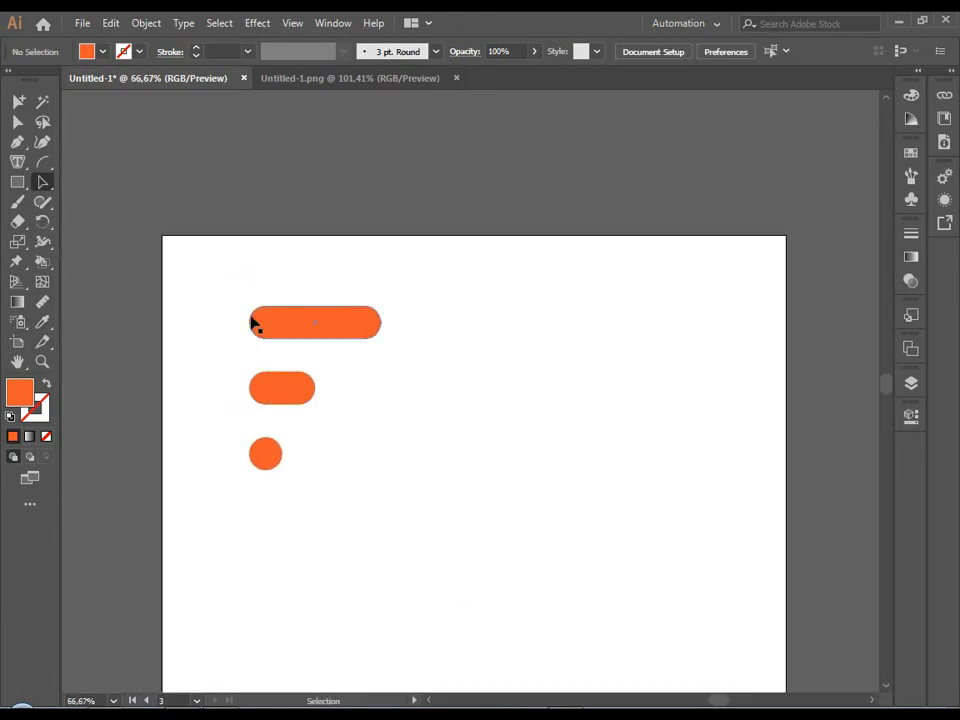
Draw a vertical orange rectangle joining the left ends of the top and middle bars, as wide as the circle below.
scroll(288, 378, "up", 2)
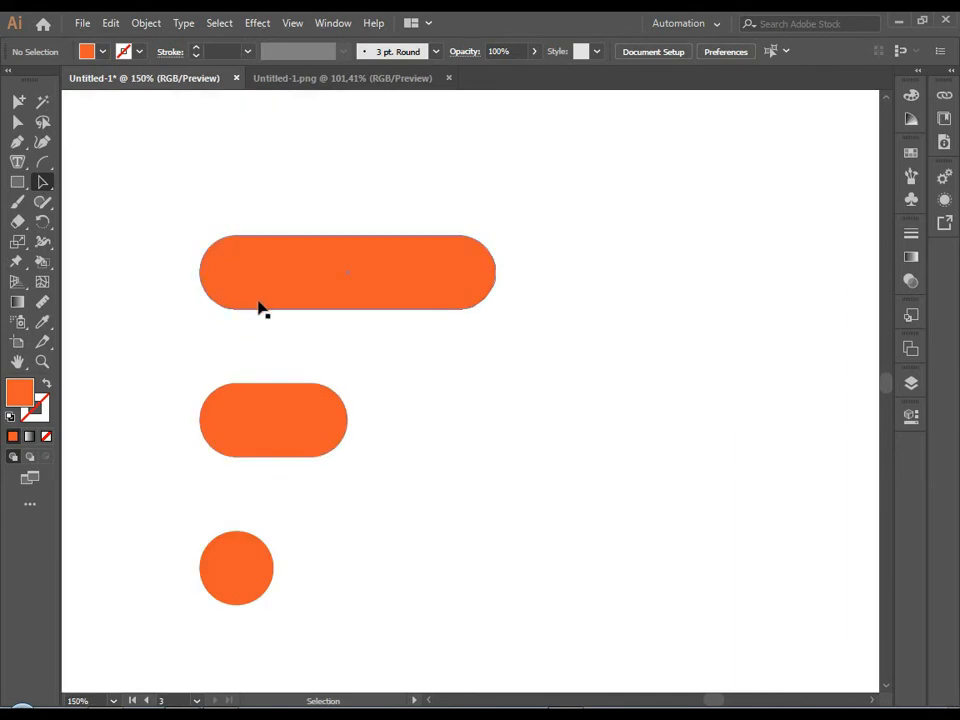
left_click(17, 183)
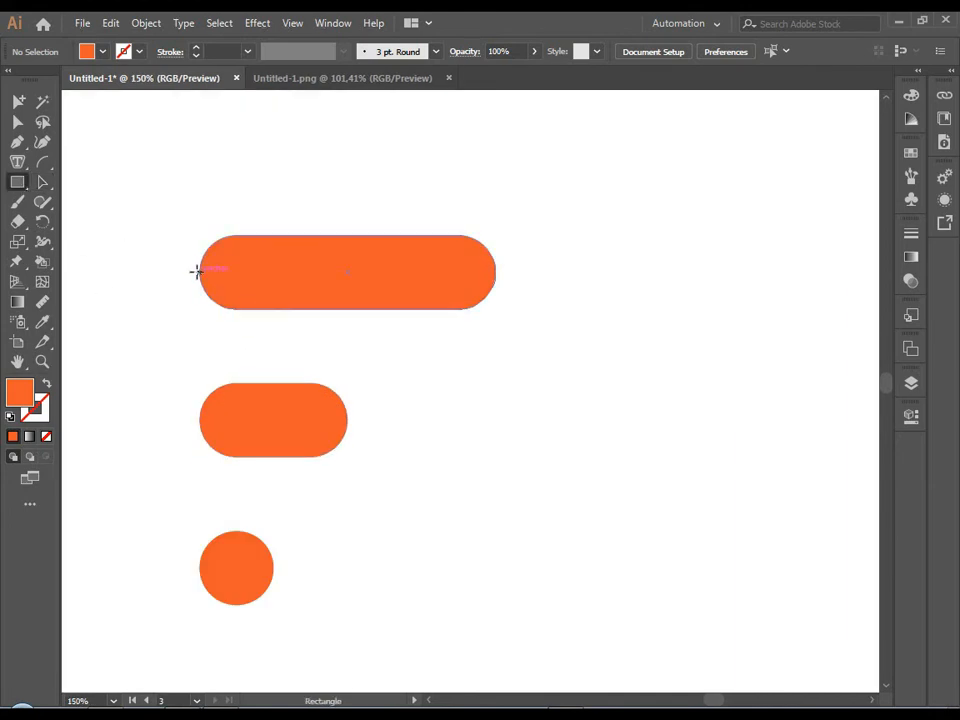
left_click_drag(197, 271, 274, 419)
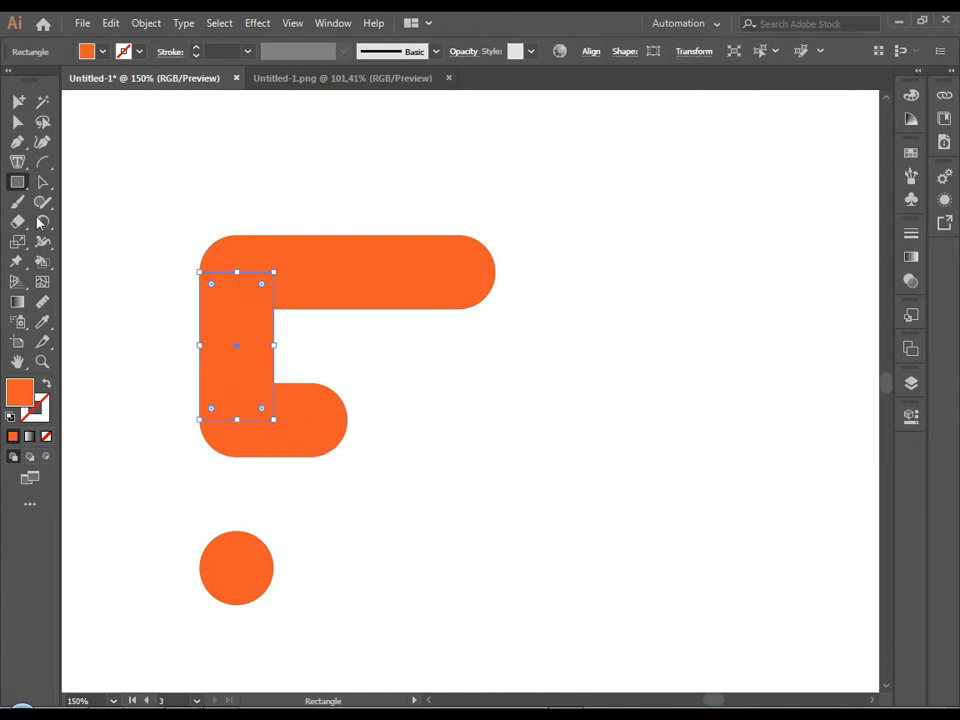
Fill the vertical connecting rectangle with dark brown #593024 and send it behind the orange bars.
double_click(27, 398)
type("593124")
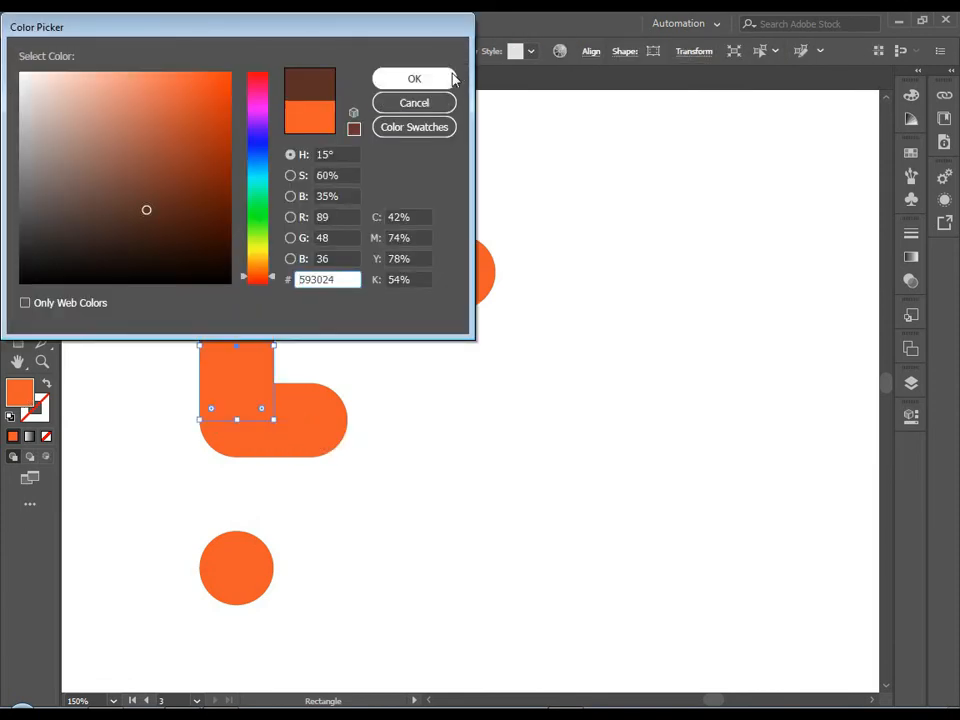
left_click(449, 76)
key("v")
right_click(246, 343)
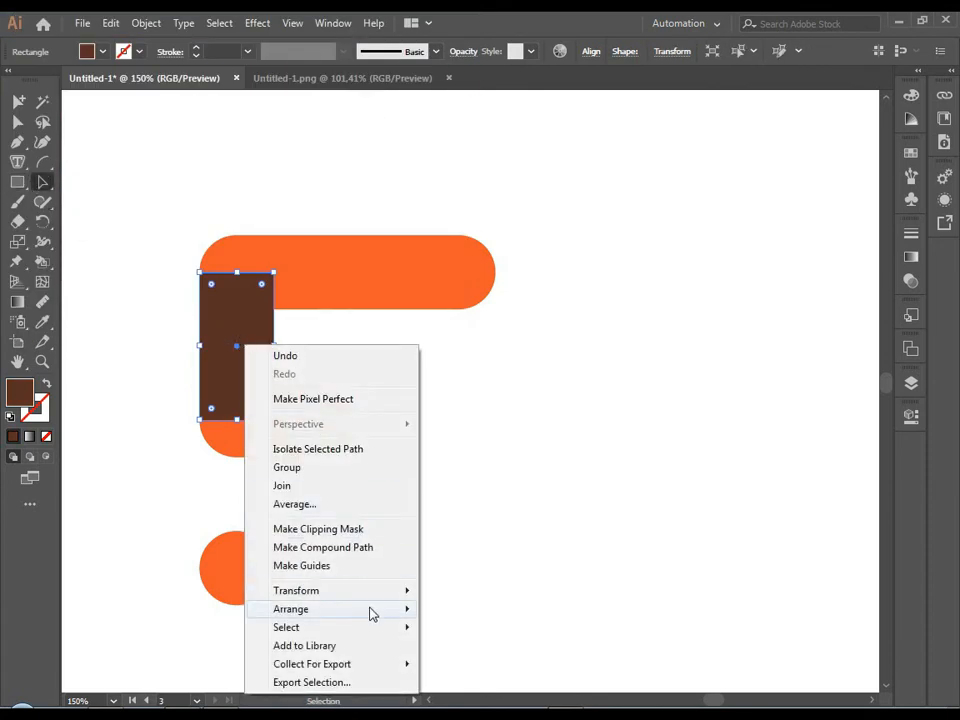
mouse_move(369, 611)
left_click(455, 665)
left_click(474, 619)
Duplicate the brown rectangle straight down so it links the middle bar to the circle.
scroll(471, 613, "down", 5)
scroll(469, 611, "up", 4)
left_click_drag(468, 608, 478, 531)
left_click_drag(385, 393, 386, 488)
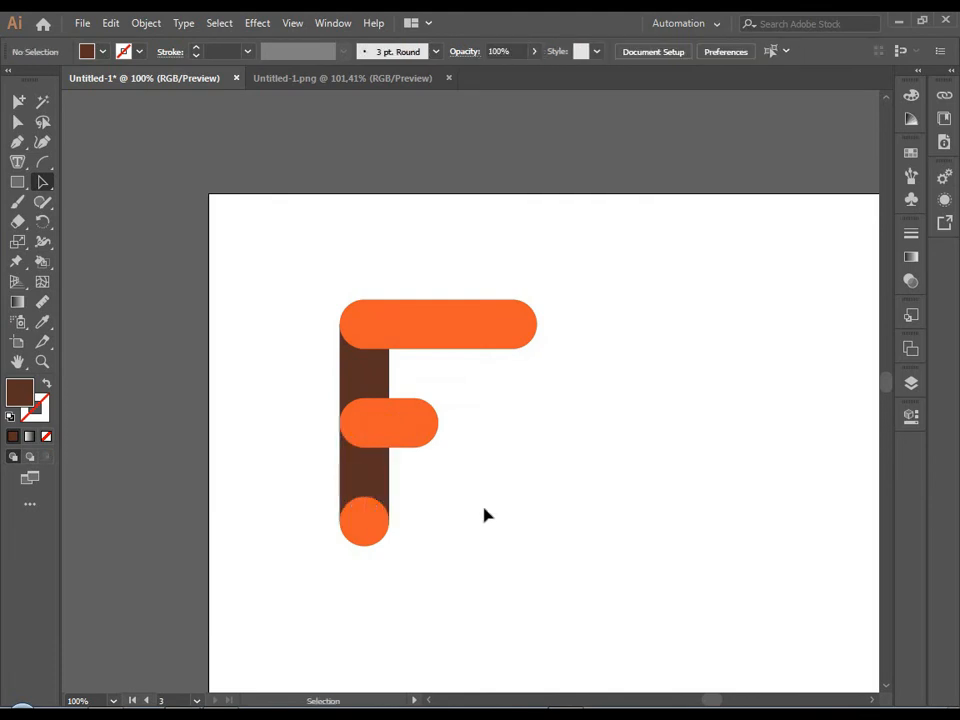
scroll(486, 514, "down", 4)
scroll(471, 519, "up", 5)
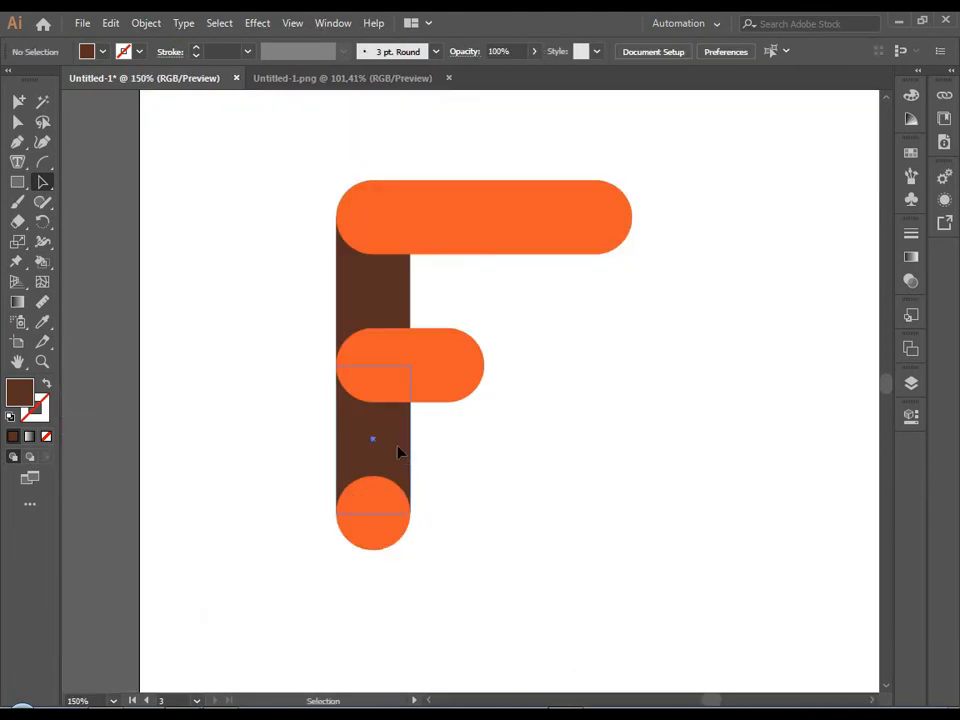
Undo the brown connecting rectangles, back to the three separate orange shapes.
left_click(400, 450)
key("ctrl+z")
key("ctrl+z")
scroll(540, 454, "down", 3)
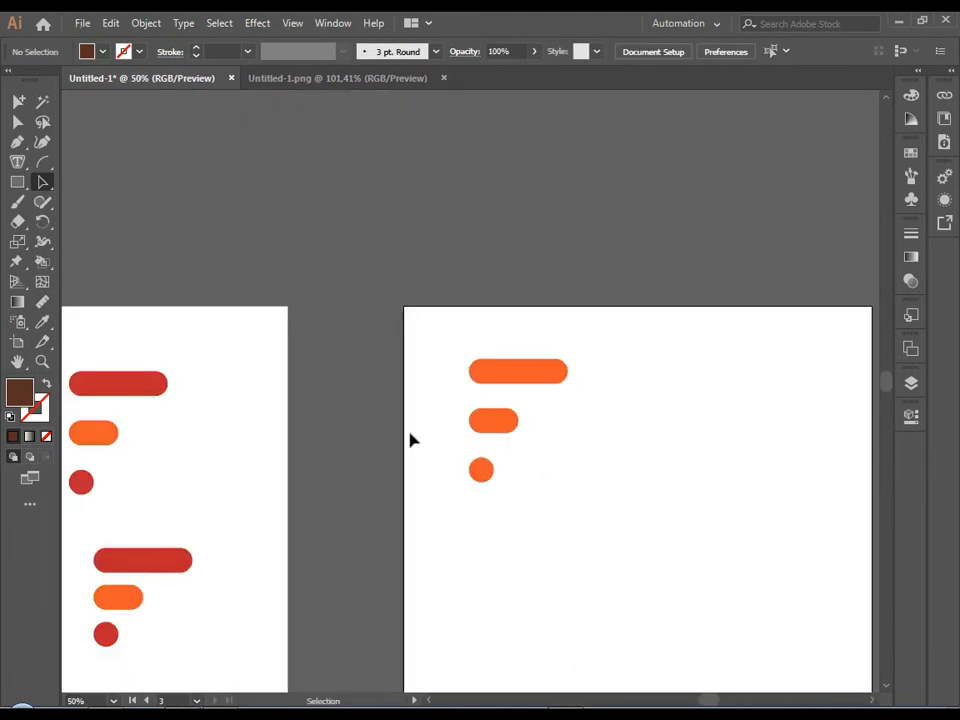
Place a copy of the three rounded orange shapes directly to the right of the original, at the same height.
left_click_drag(539, 474, 465, 420)
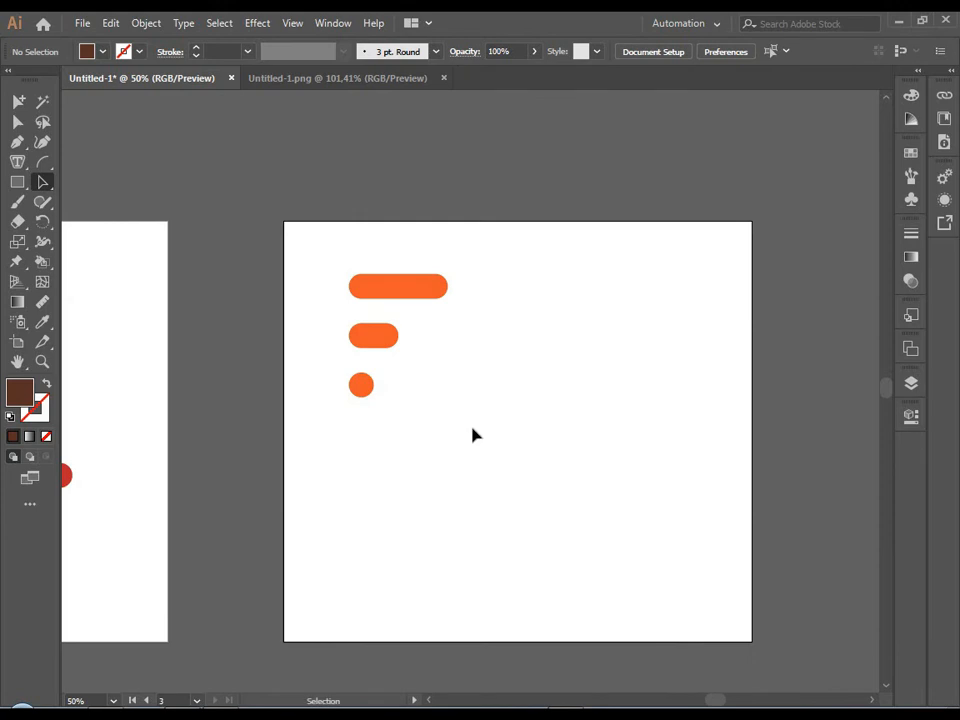
left_click_drag(345, 272, 433, 403)
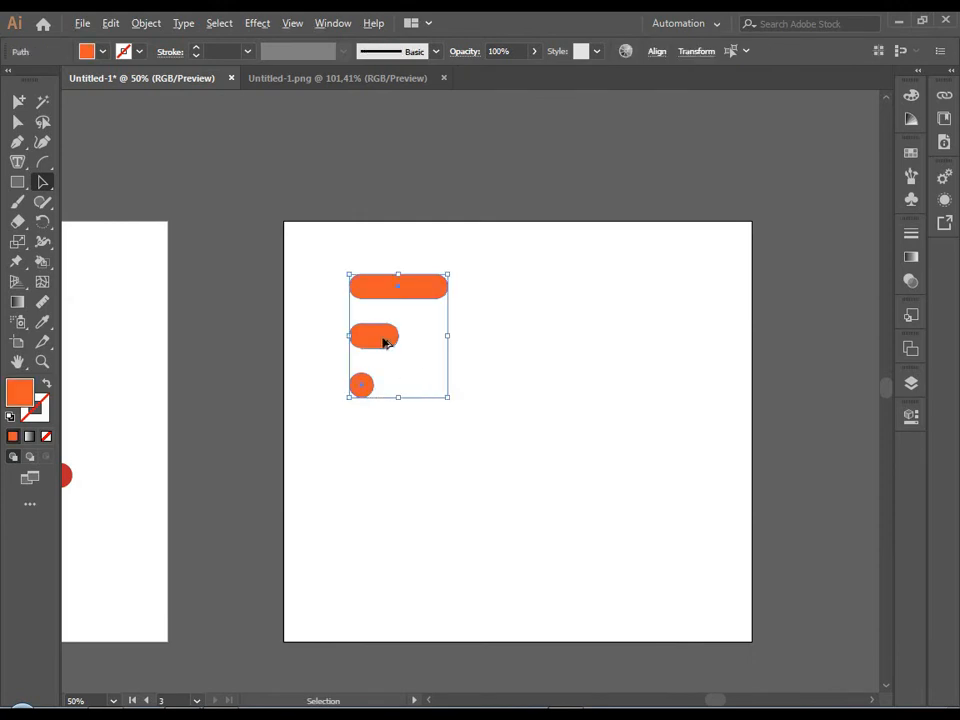
left_click_drag(384, 340, 523, 341)
left_click(546, 314)
Square all corners of the copy's top bar, and fully round only its bottom-right corner.
scroll(551, 295, "up", 3)
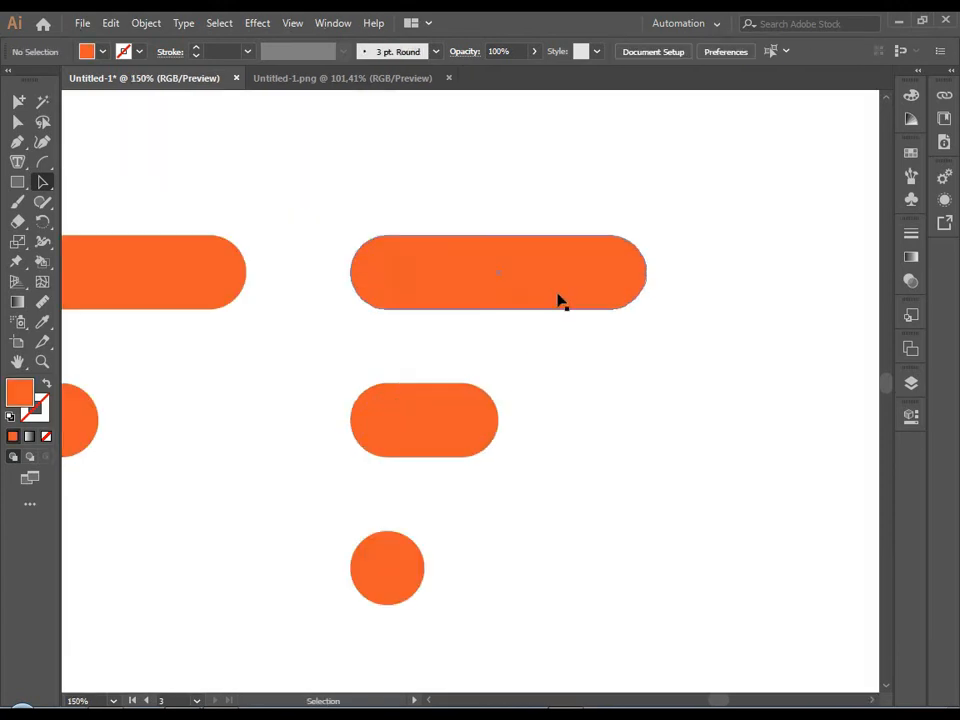
left_click(580, 291)
left_click_drag(615, 279, 767, 244)
left_click_drag(634, 298, 504, 186)
left_click(546, 386)
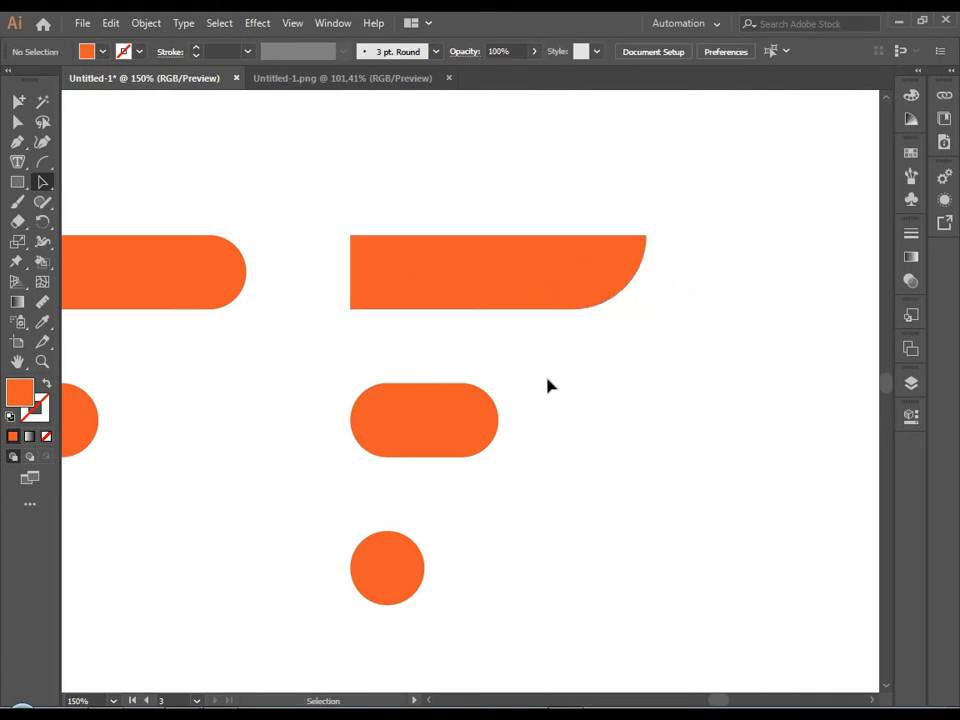
Square the corners of the copy's middle bar and fully round only its bottom-right corner with Direct Selection.
left_click(454, 441)
left_click_drag(459, 422, 769, 514)
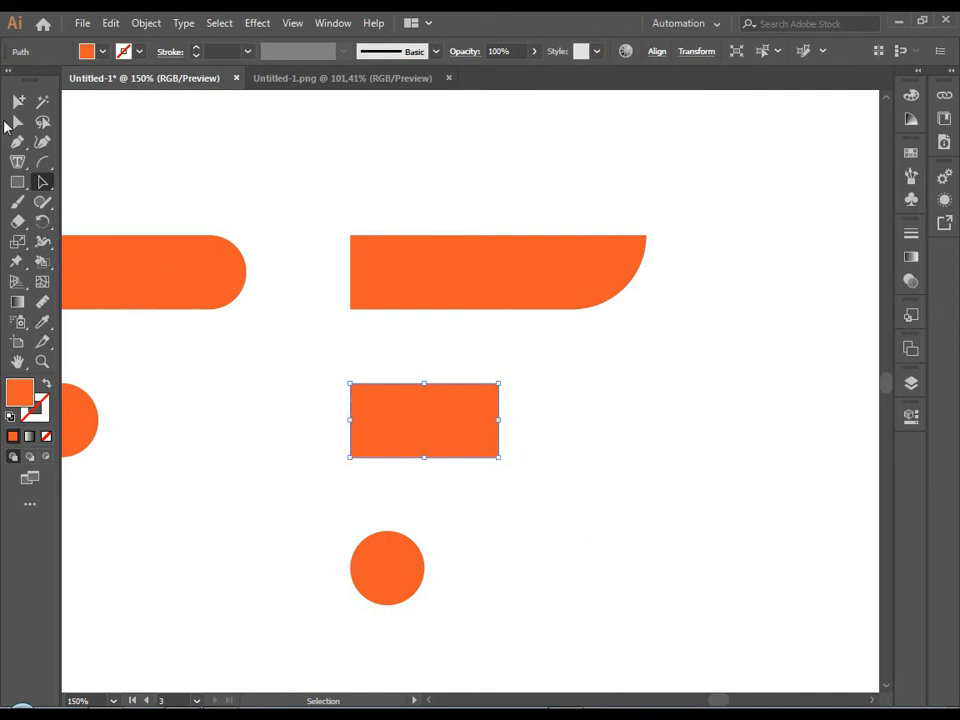
left_click(15, 122)
left_click(473, 468)
left_click(497, 456)
left_click_drag(486, 446, 318, 337)
left_click(423, 492)
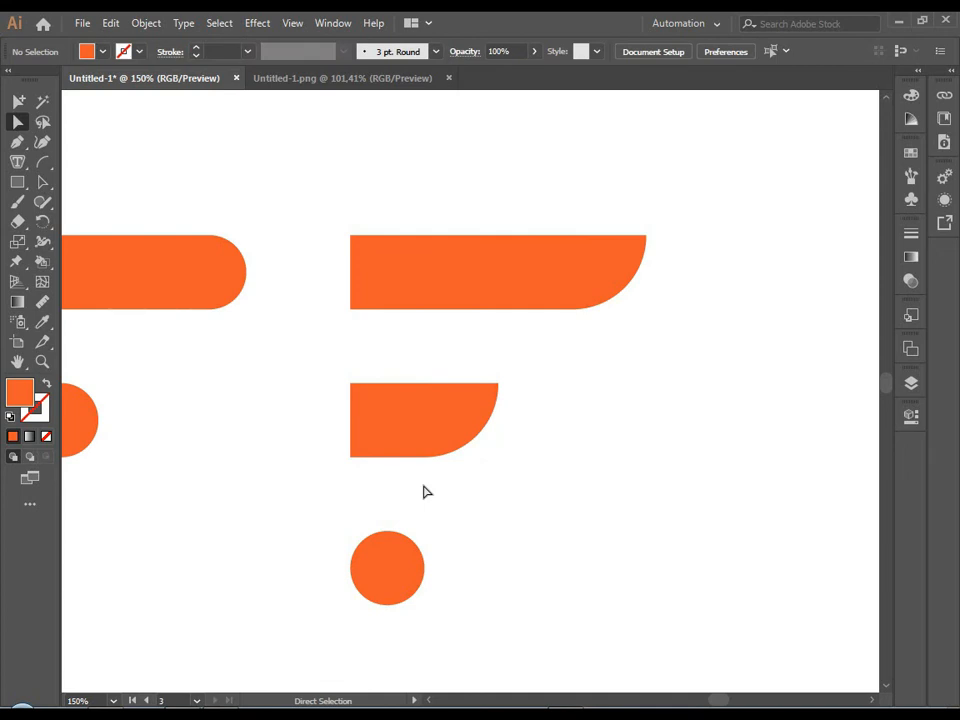
Turn the copy's circle into a square and fully round only its bottom-right corner, forming a quarter circle.
left_click(399, 574)
left_click_drag(400, 581, 499, 670)
left_click(499, 668)
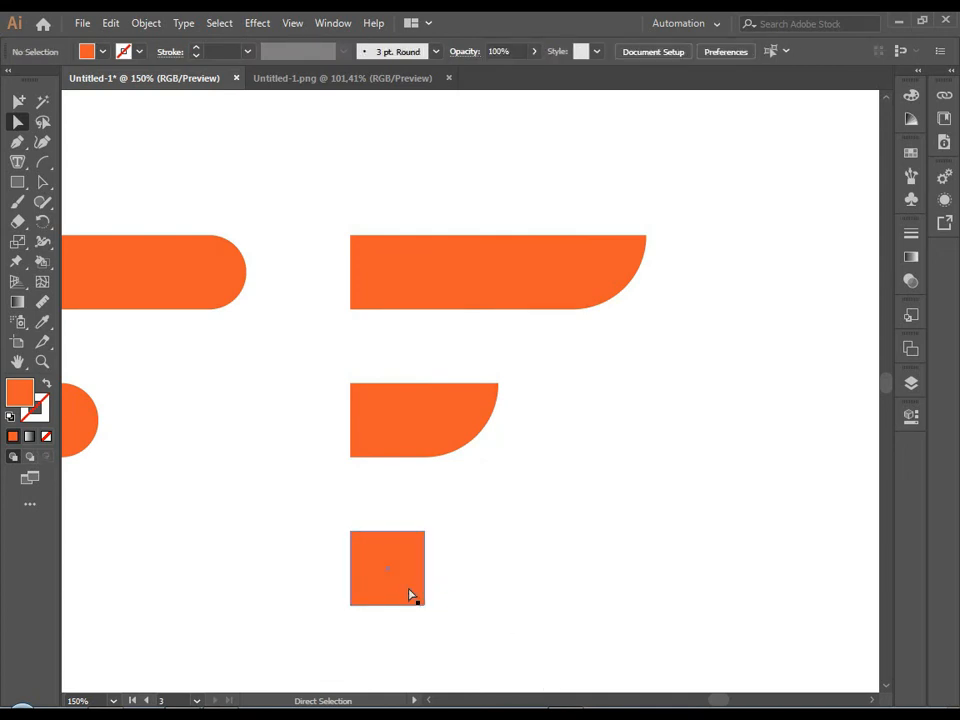
left_click(411, 592)
left_click_drag(416, 596, 352, 532)
left_click(479, 574)
scroll(479, 567, "down", 5)
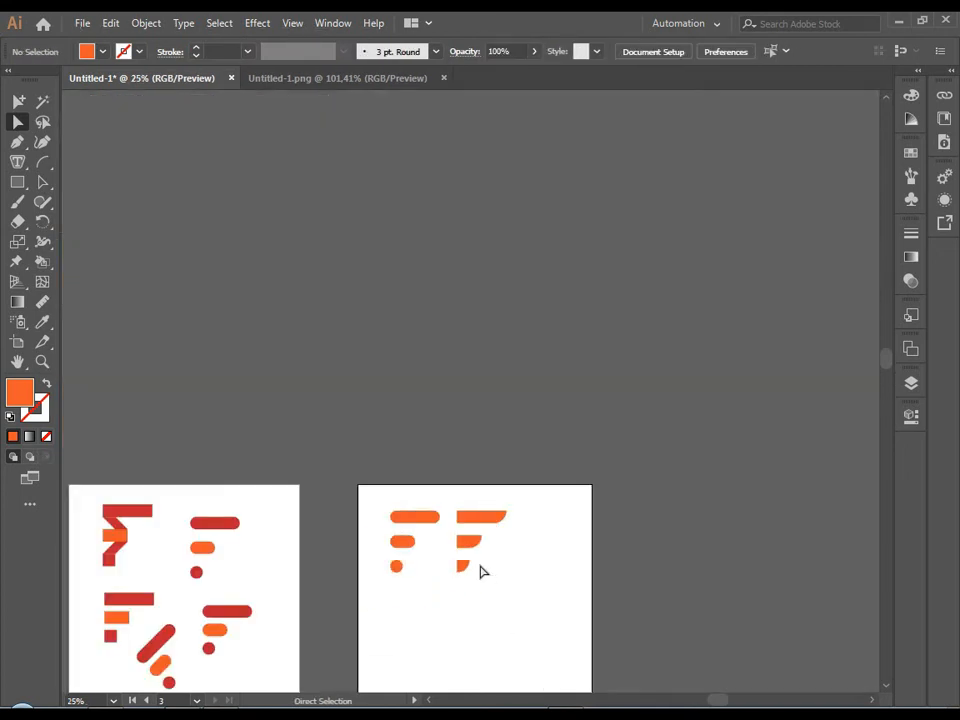
Place a copy of the F with square left ends in the free area at the right of Artboard 3.
left_click_drag(490, 610, 488, 466)
scroll(480, 444, "up", 2)
scroll(457, 384, "up", 1)
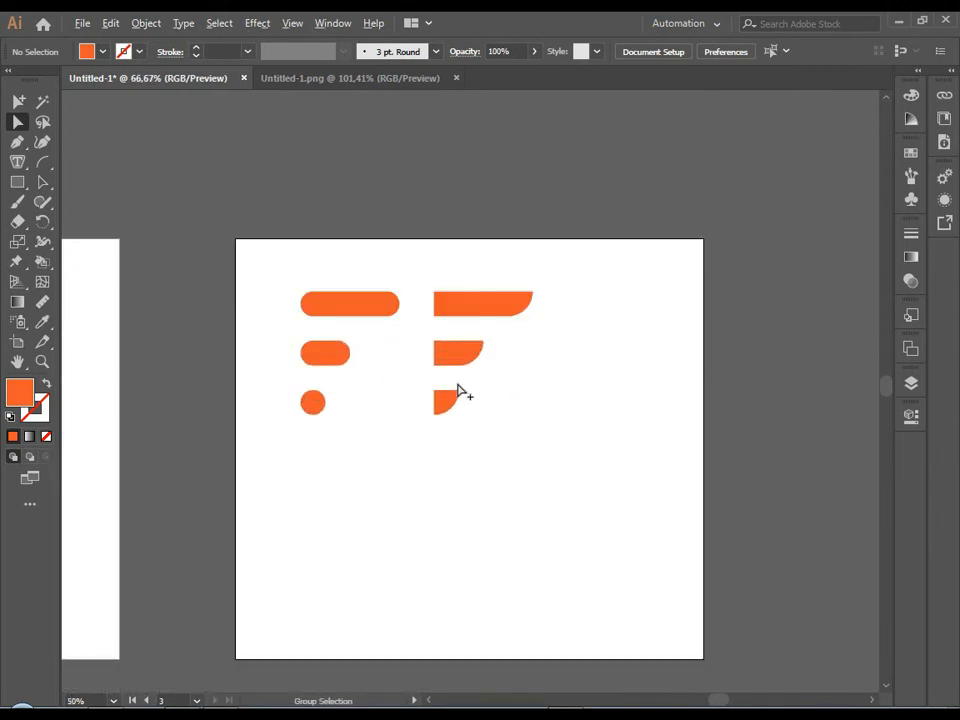
scroll(475, 366, "down", 1)
left_click_drag(421, 270, 557, 441)
left_click(42, 200)
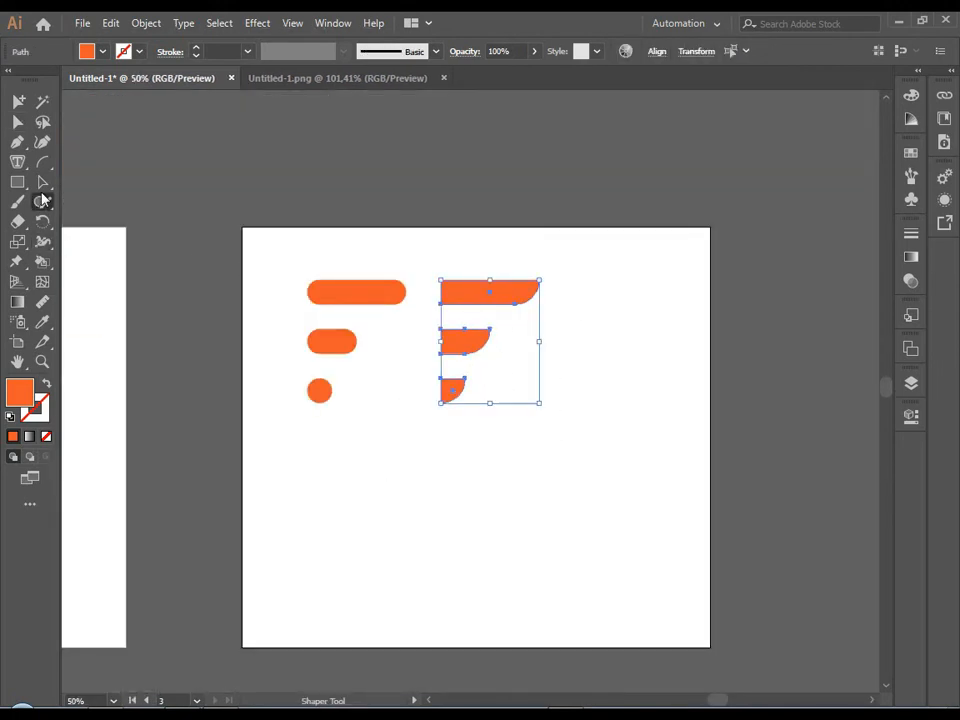
left_click(43, 184)
left_click(408, 494)
left_click_drag(433, 266, 554, 397)
left_click_drag(526, 293, 654, 389)
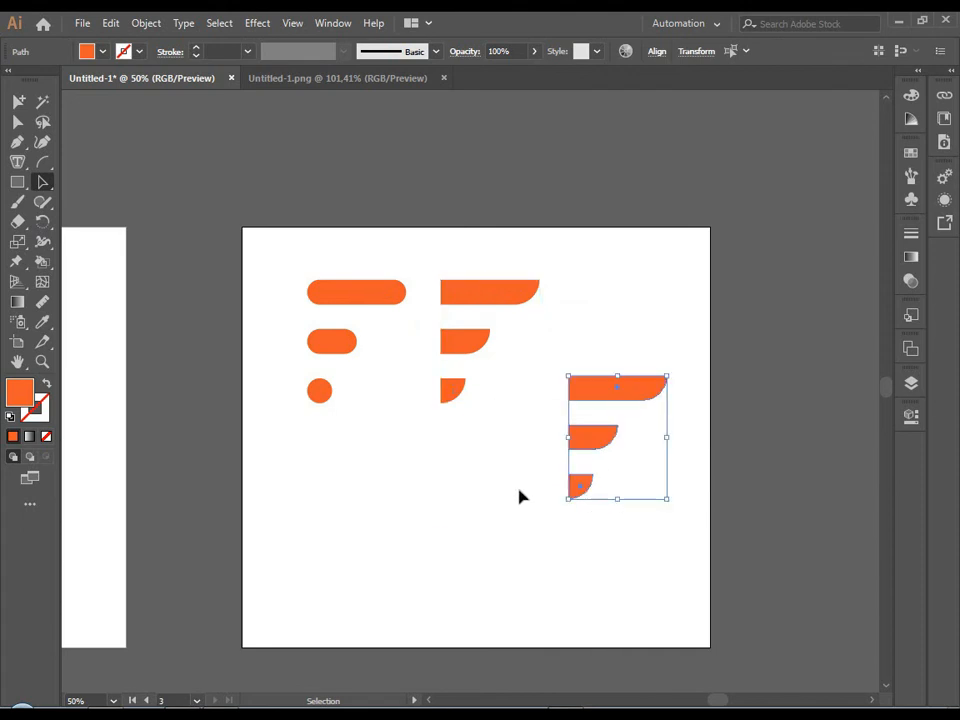
left_click(519, 488)
Fully round the top-left corner of the top bar in the right-hand F copy.
scroll(602, 484, "up", 2)
left_click(569, 298)
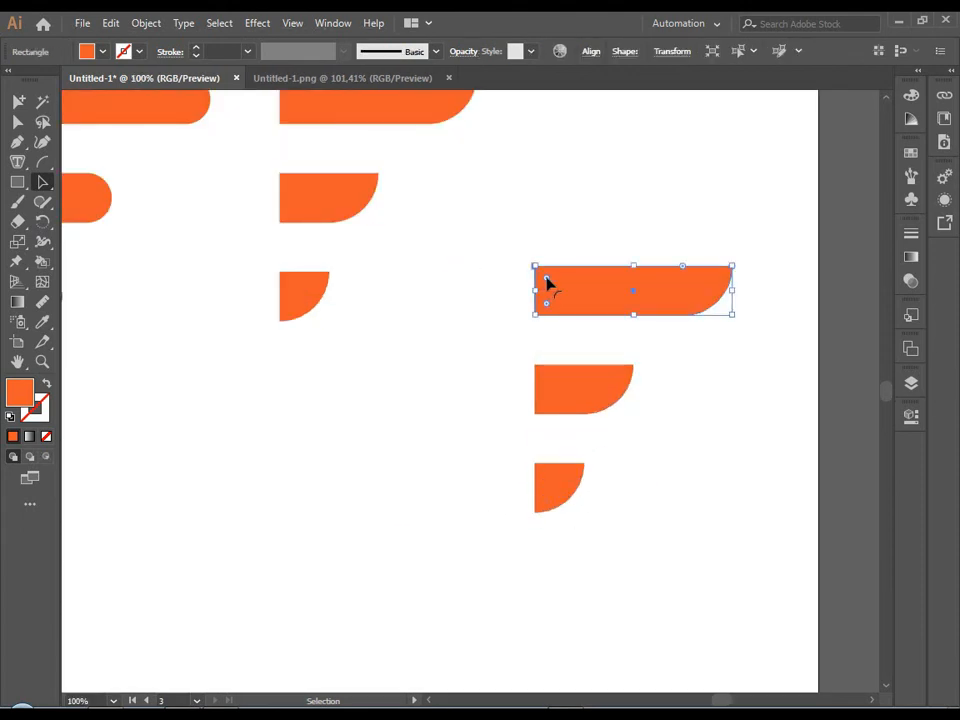
left_click_drag(547, 284, 600, 310)
left_click(650, 398)
scroll(610, 481, "down", 2)
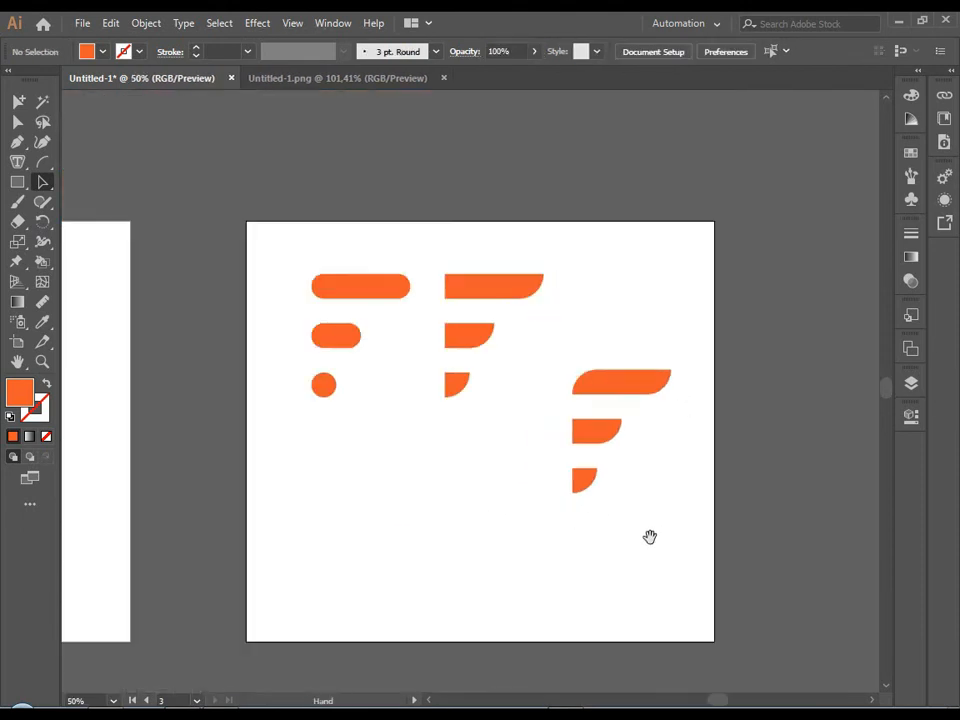
Place a copy of the F with the rounded top-left corner in the lower-left area of Artboard 3.
left_click_drag(649, 534, 553, 433)
left_click_drag(463, 244, 549, 396)
left_click_drag(496, 275, 299, 349)
left_click(346, 421)
left_click_drag(275, 452, 345, 465)
Fully round the top-left corner of the middle bar in the lower-left F.
scroll(340, 442, "up", 2)
left_click(362, 385)
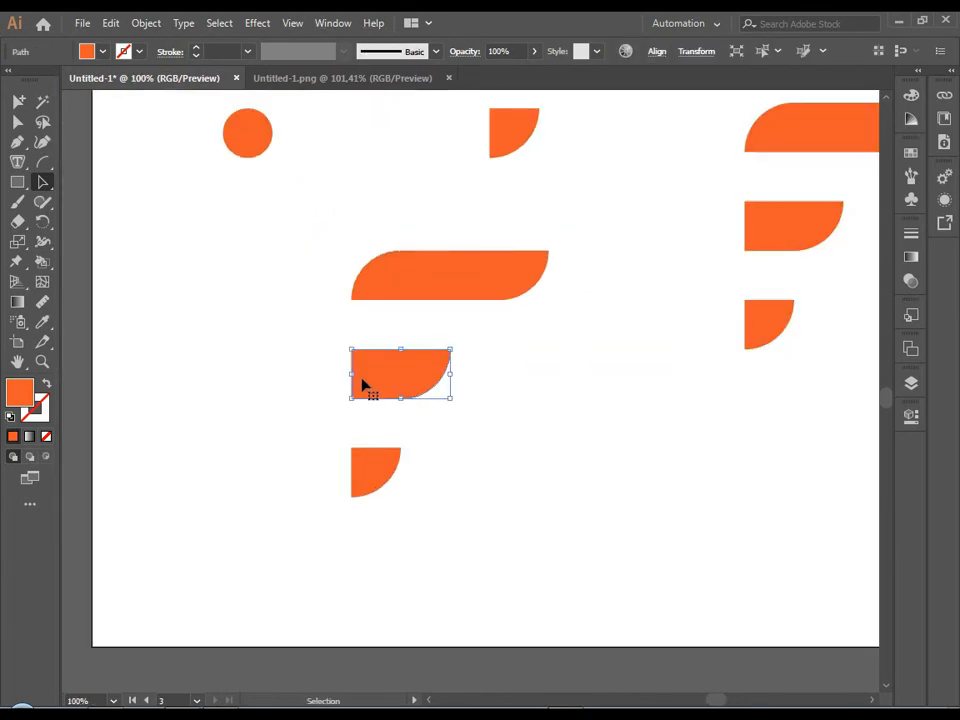
left_click(350, 349)
left_click(365, 370)
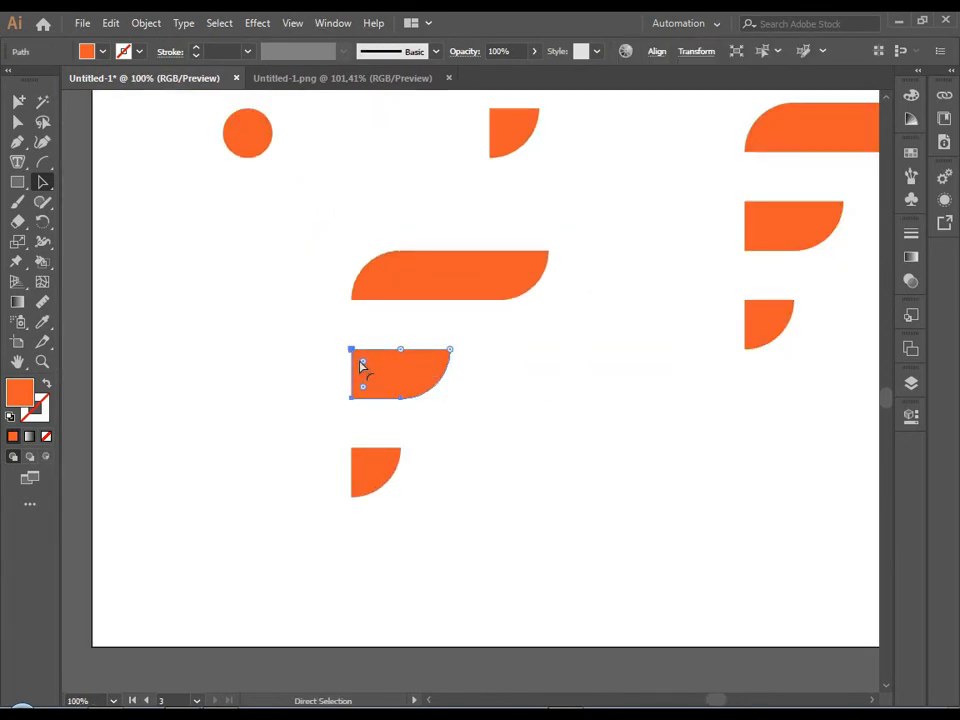
left_click_drag(362, 367, 467, 454)
left_click(510, 477)
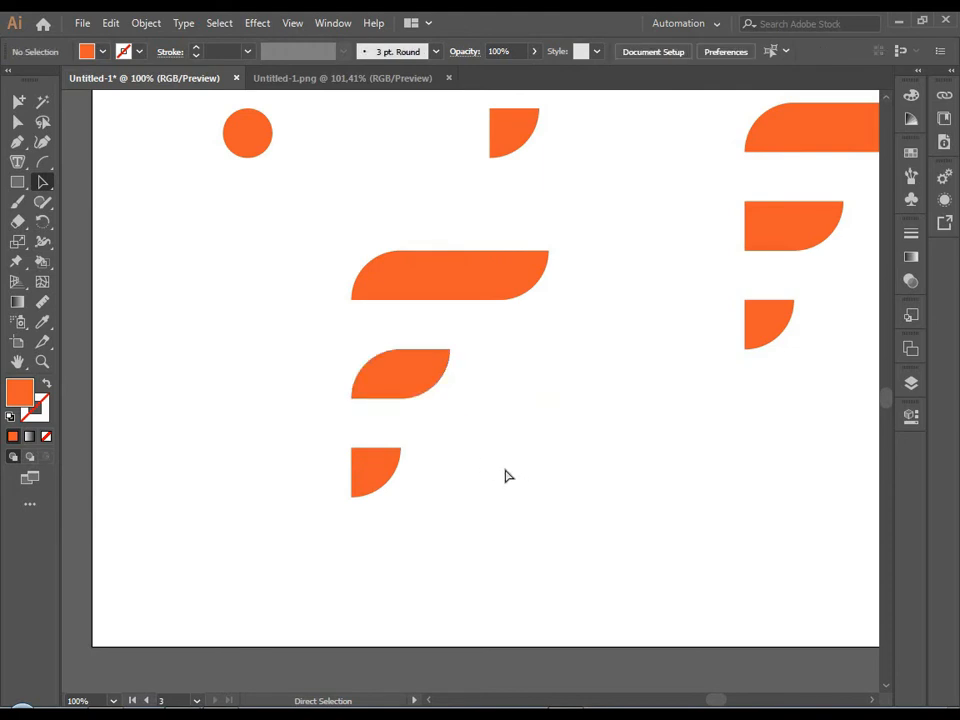
Round the top-left corner of the lower-left F's bottom quarter circle into a leaf shape.
scroll(500, 465, "down", 3)
scroll(469, 439, "up", 3)
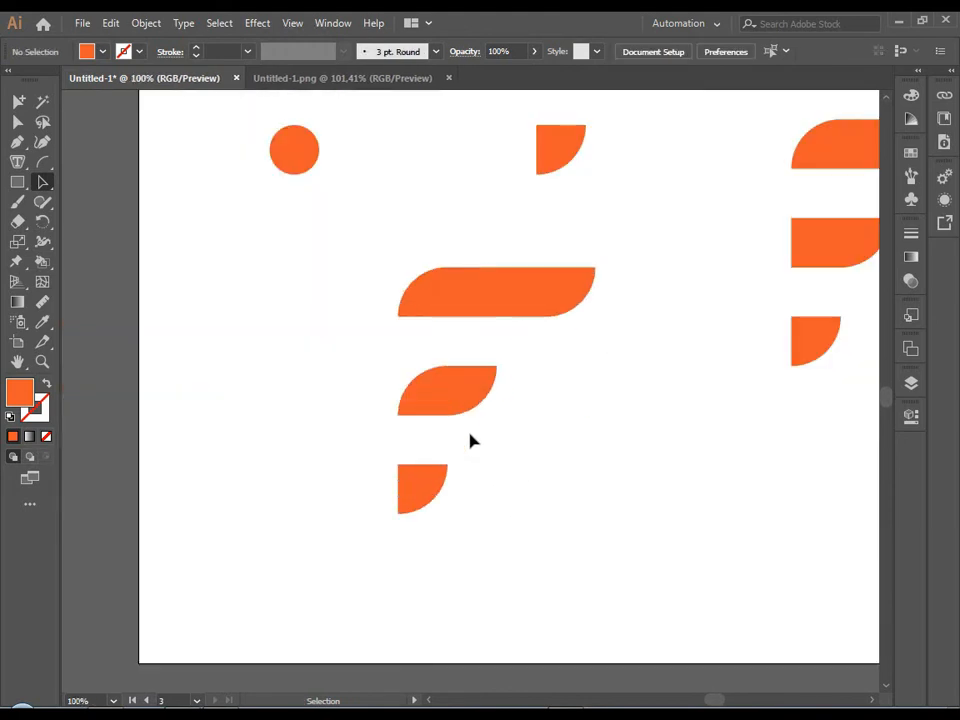
left_click(416, 482, "ctrl")
left_click_drag(412, 478, 534, 553)
left_click(533, 540, "ctrl")
scroll(534, 530, "down", 3)
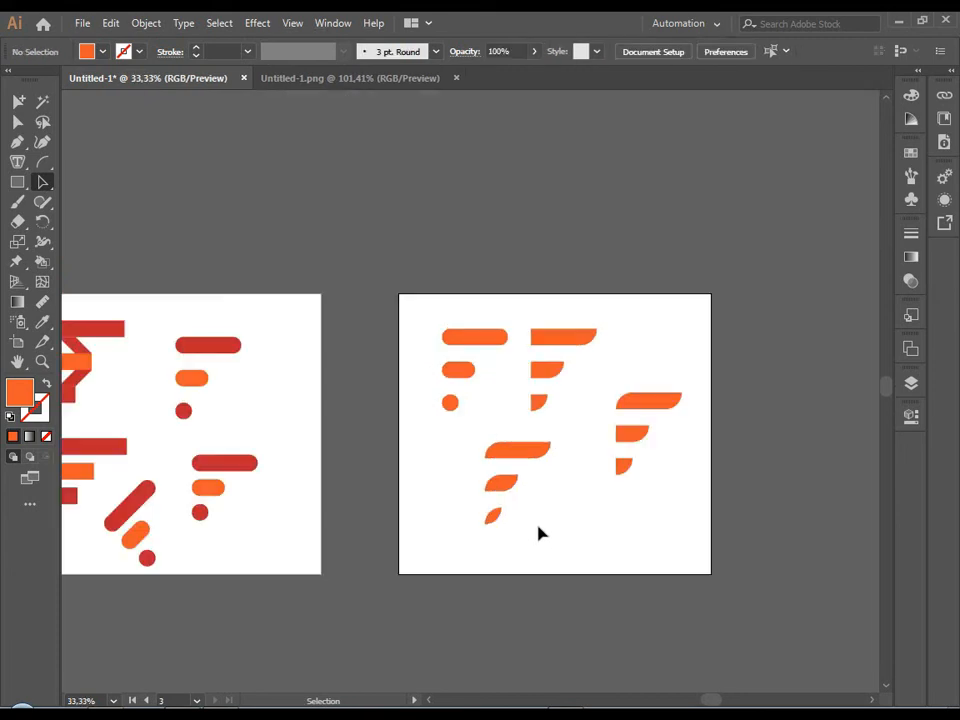
Undo the corner rounding on the lower-left F's bottom shape.
scroll(538, 526, "up", 3)
key("ctrl+z")
left_click(524, 532, "ctrl")
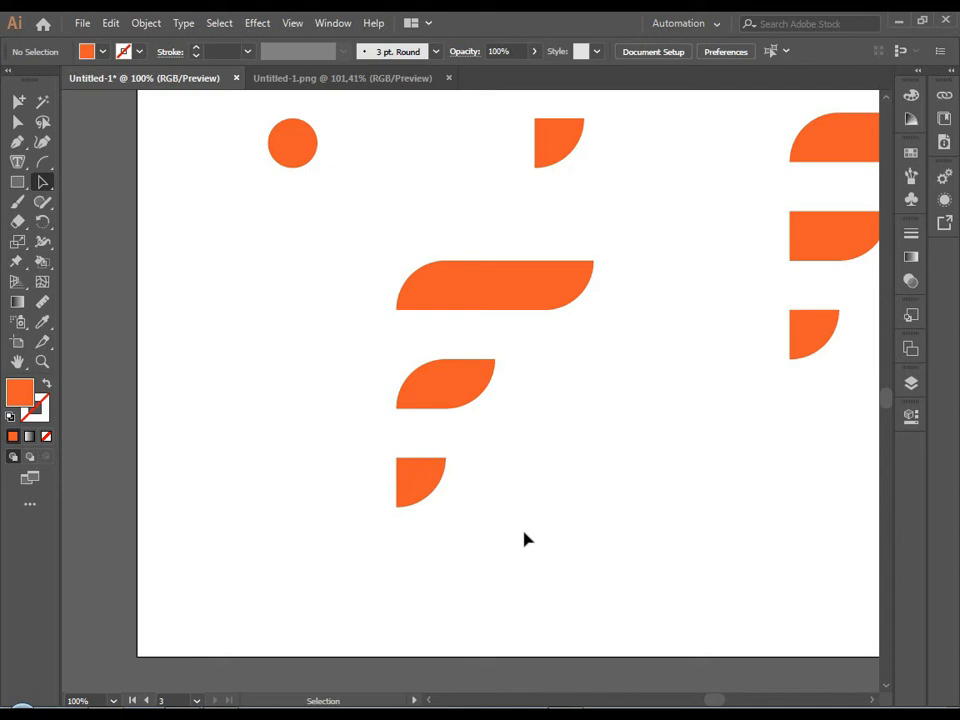
Square the lower-left F's middle bar and fully round only its bottom-right corner again.
left_click(448, 371)
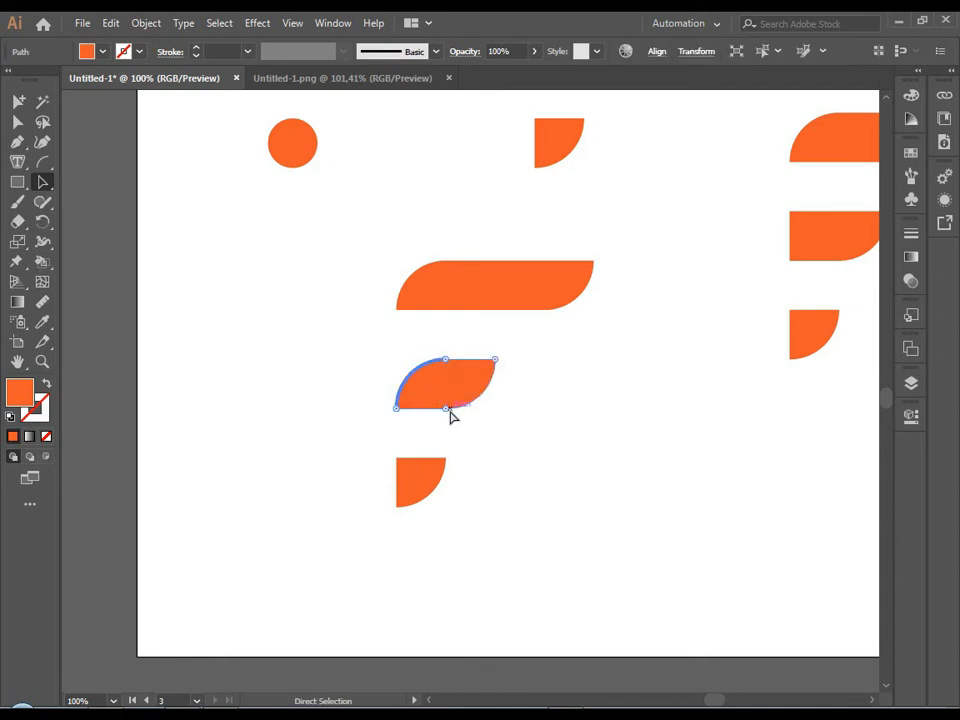
left_click_drag(408, 372, 360, 369)
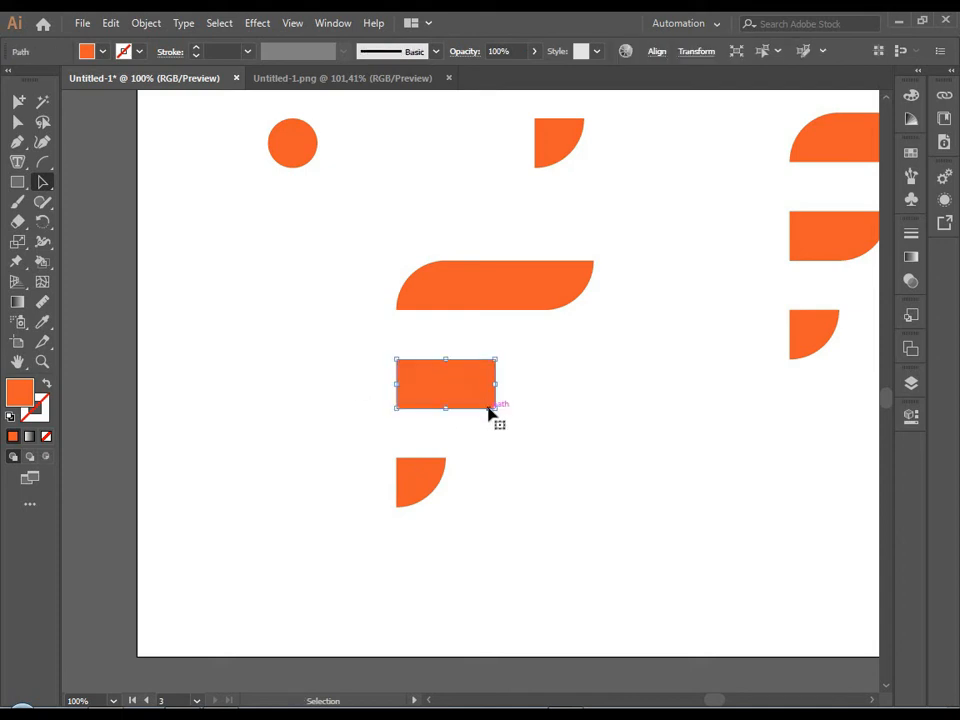
left_click_drag(484, 398, 450, 371)
left_click(511, 434)
scroll(511, 434, "down", 3)
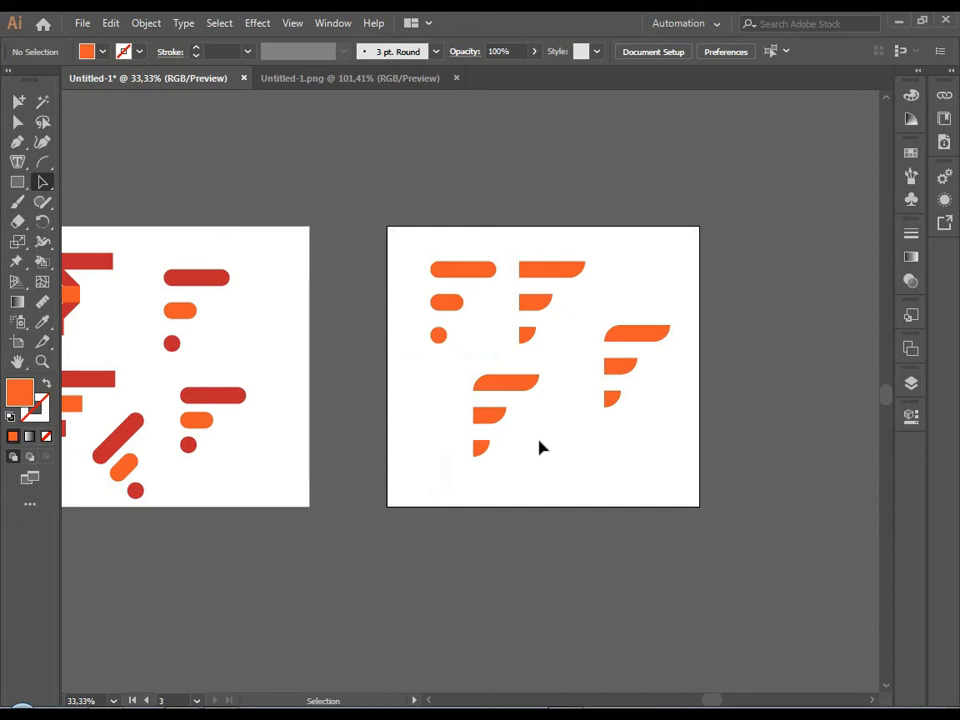
scroll(540, 447, "up", 2)
left_click_drag(586, 452, 488, 396)
scroll(485, 396, "down", 3)
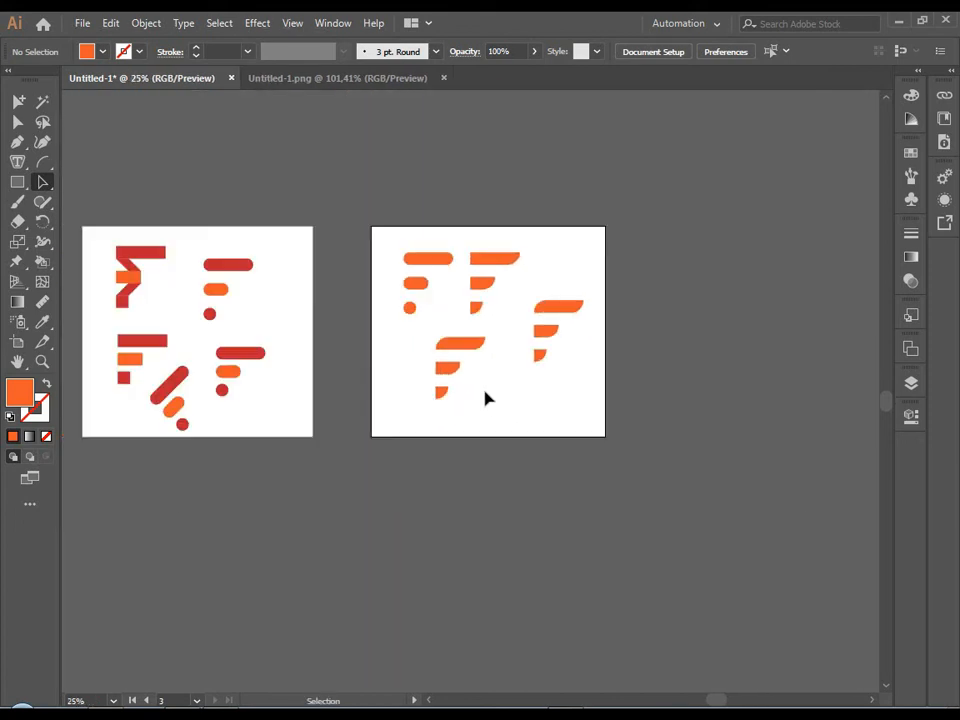
scroll(454, 400, "up", 2)
left_click_drag(381, 274, 514, 392)
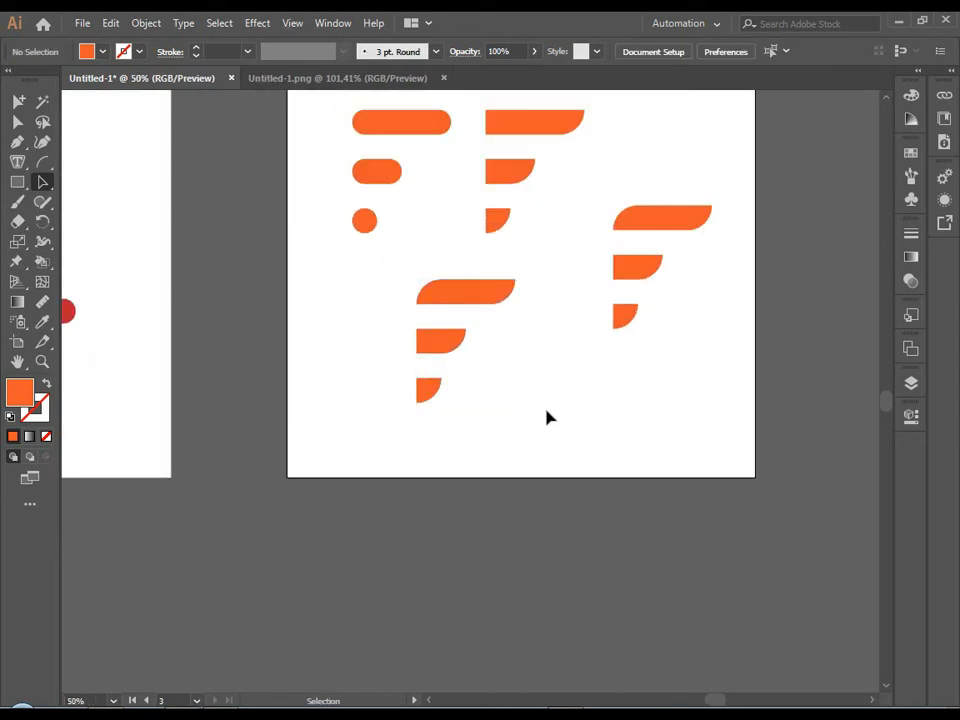
Add a fourth artboard of about 1103 × 815 px above Artboard 3 with the Artboard tool.
scroll(549, 416, "down", 3)
left_click(18, 343)
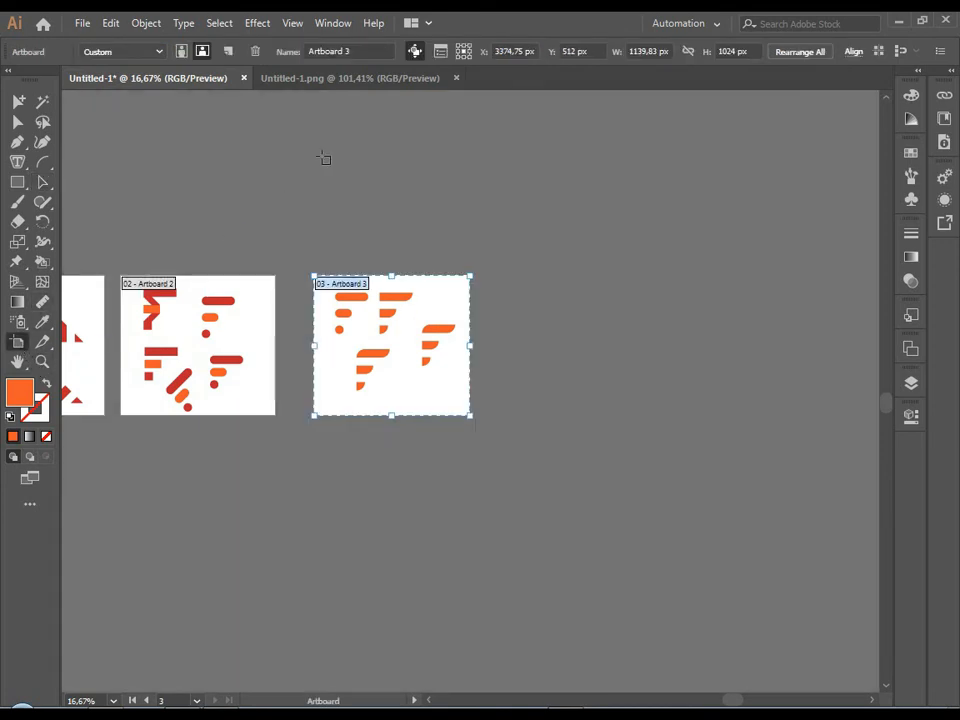
left_click_drag(317, 150, 475, 267)
scroll(316, 210, "up", 2)
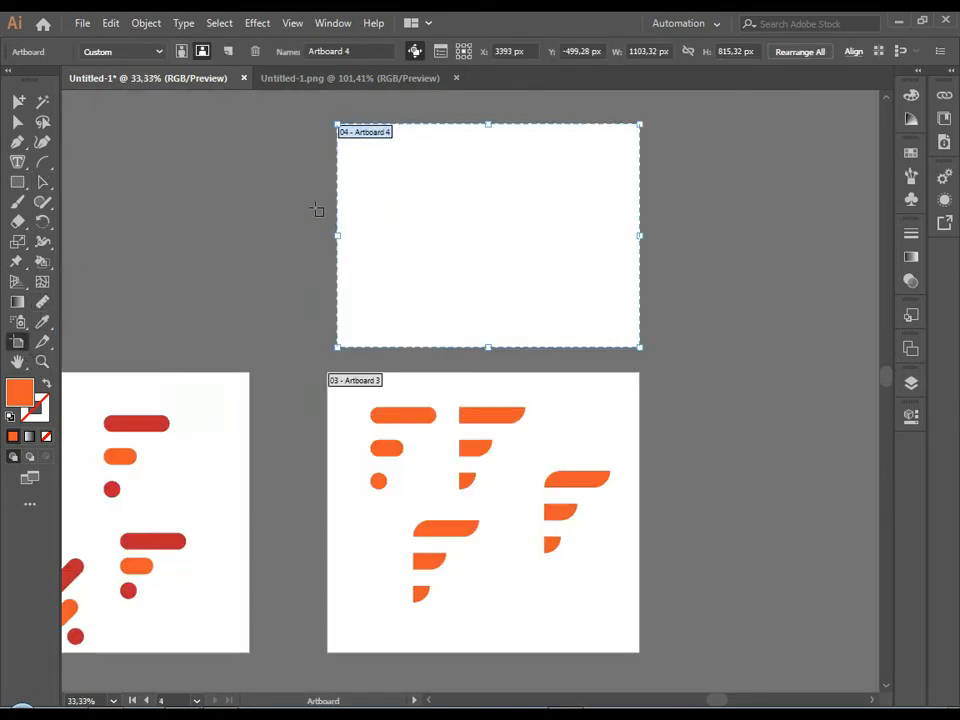
Place the lower-left F variant from Artboard 3 in the upper-left area of Artboard 4.
left_click(42, 184)
left_click_drag(397, 528, 432, 613)
left_click_drag(453, 530, 472, 359)
left_click(456, 249)
scroll(472, 366, "up", 1)
left_click_drag(366, 300, 516, 439)
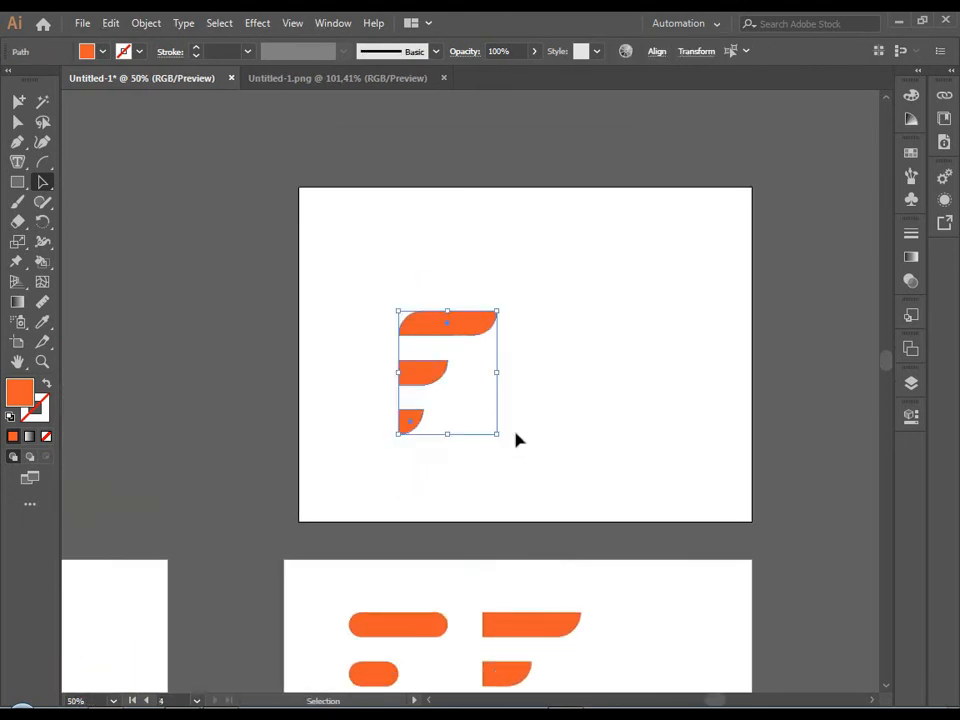
left_click_drag(488, 336, 447, 262)
Place a copy of the F to its right, rotated 90° counterclockwise so the bars stand upright.
left_click_drag(468, 259, 489, 262)
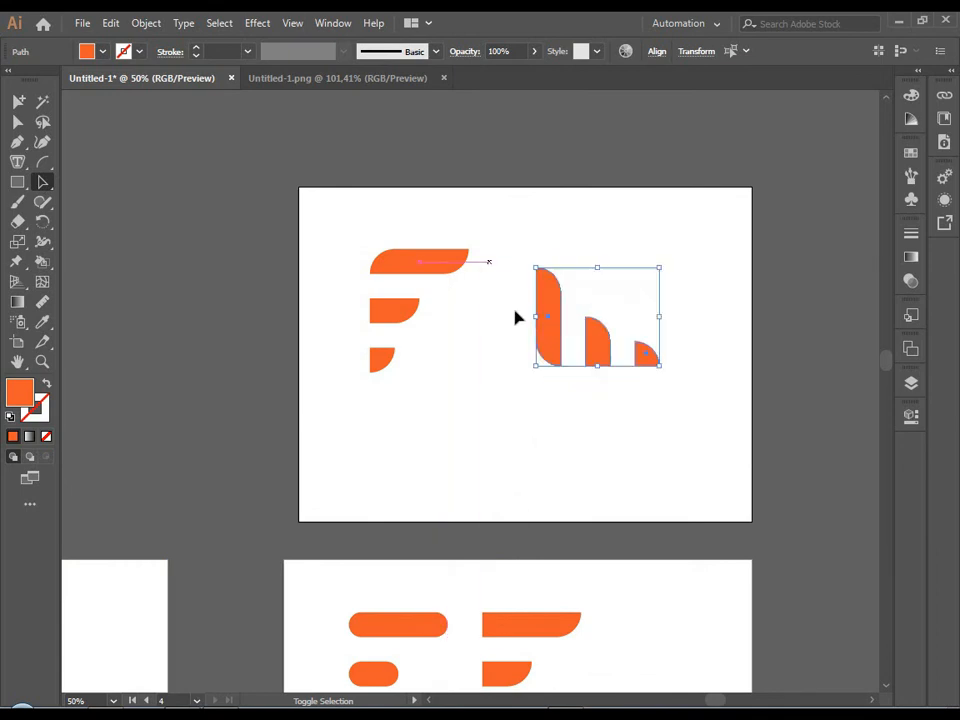
left_click(511, 407)
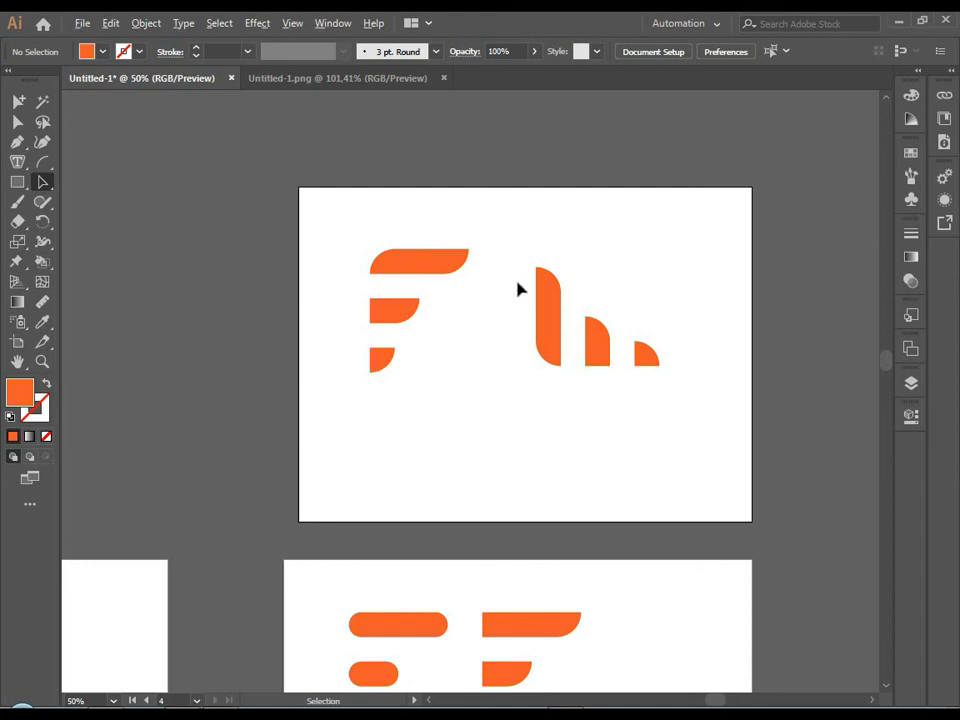
left_click_drag(519, 282, 664, 386)
left_click_drag(580, 360, 522, 455)
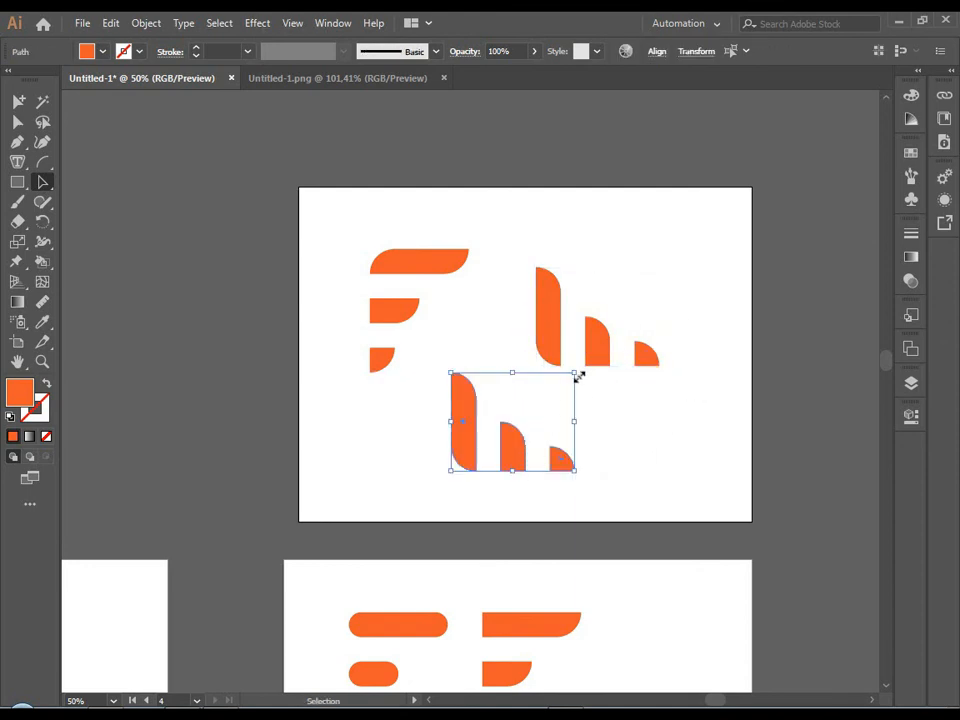
left_click_drag(586, 371, 468, 485)
key("Delete")
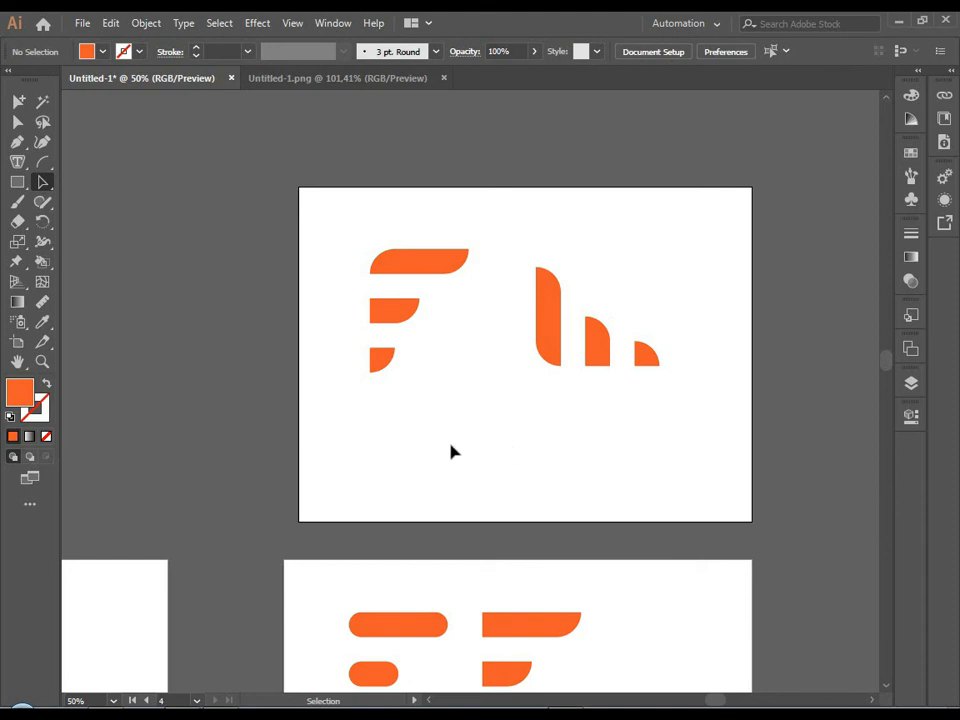
Place the red slanted-bar variant from the earlier artboards in the lower middle of Artboard 4, below the two orange logos.
scroll(451, 445, "down", 4)
left_click_drag(174, 559, 234, 580)
left_click_drag(205, 561, 456, 452)
scroll(456, 452, "up", 5)
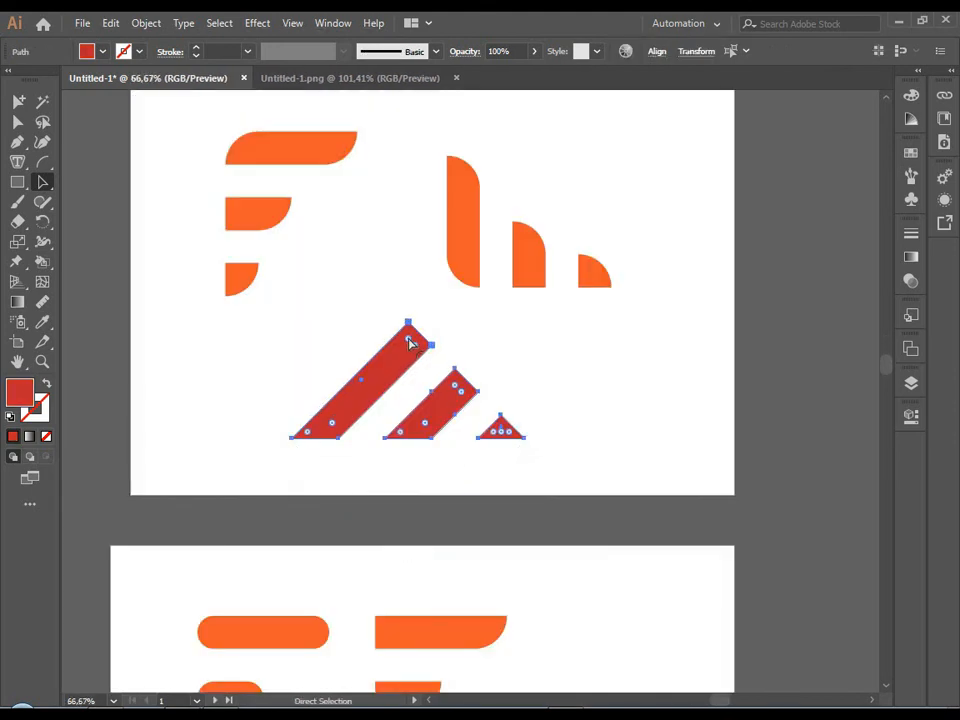
Try to round all corners of the three red slanted shapes at once, and undo the rounding.
left_click_drag(409, 343, 257, 424)
left_click(213, 475)
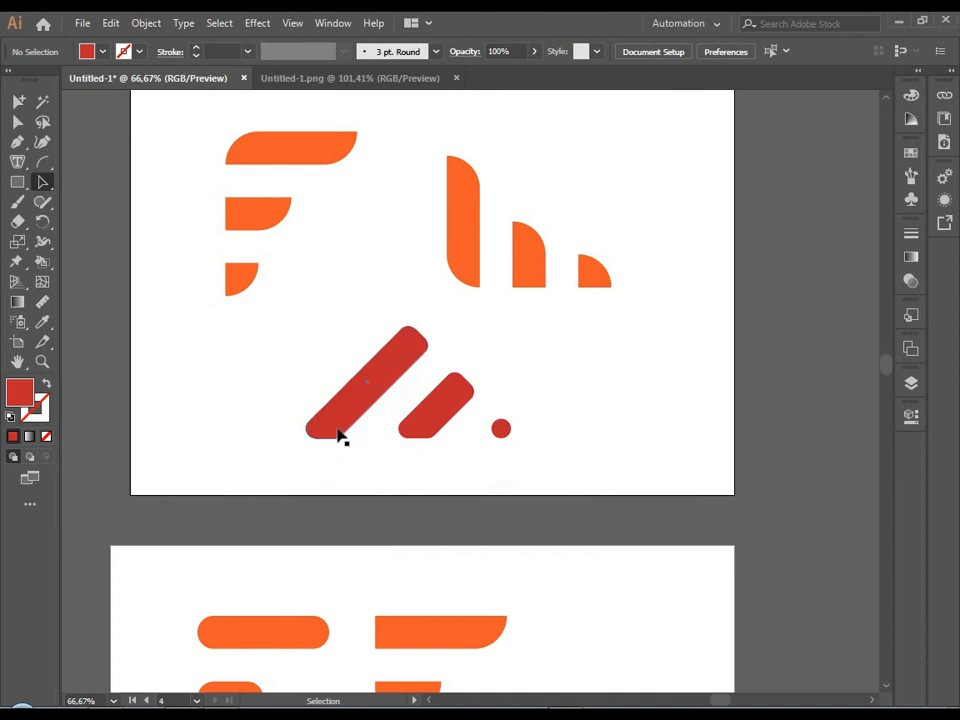
scroll(370, 452, "down", 2)
scroll(370, 446, "up", 2)
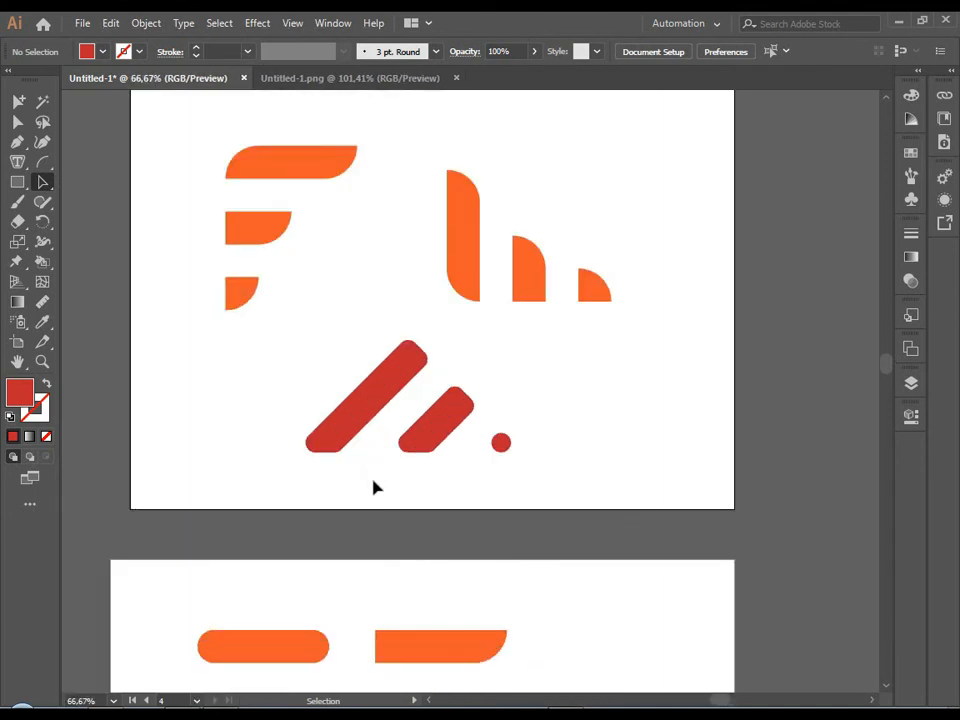
left_click_drag(390, 500, 404, 527)
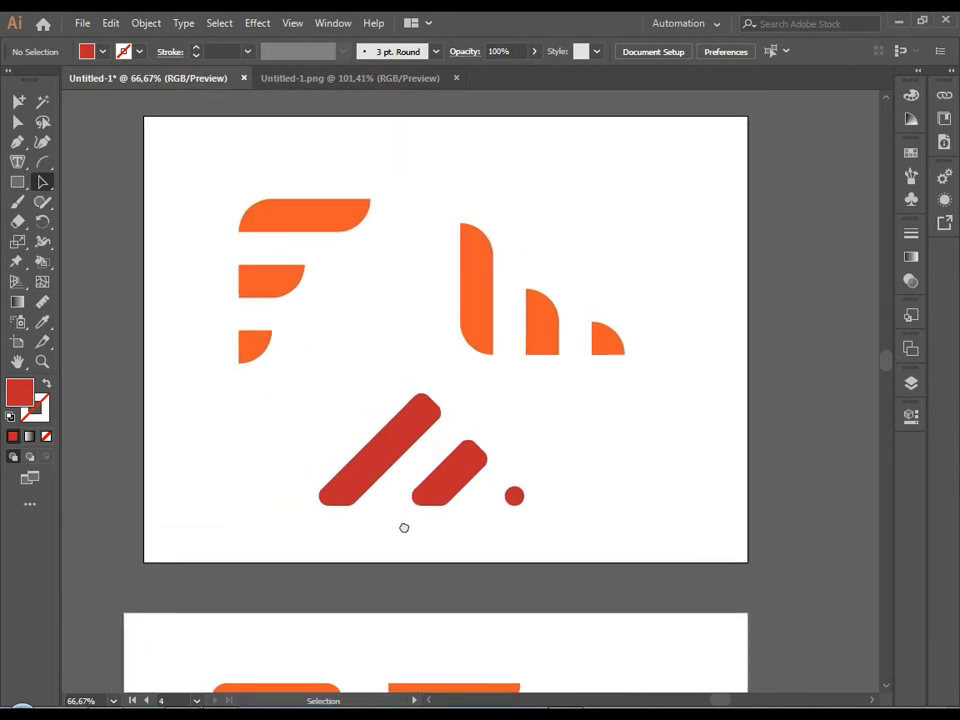
key("ctrl+z")
Try to round only the top corner of the small red triangle, and undo it.
left_click(417, 453)
scroll(420, 451, "up", 2)
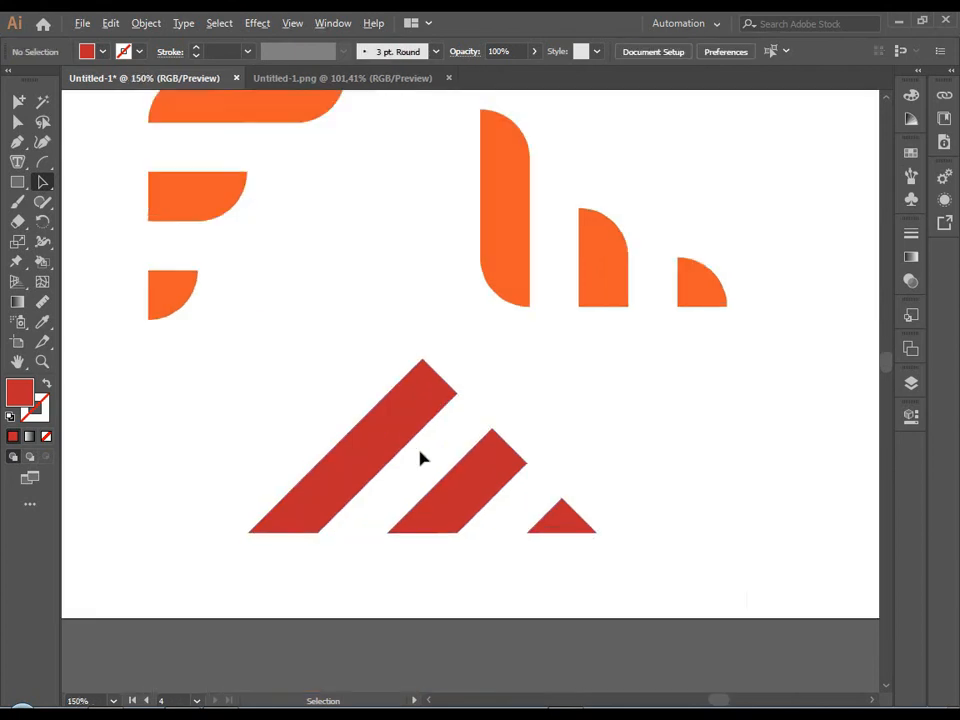
left_click(637, 560)
left_click(670, 568)
left_click_drag(670, 568, 530, 584)
key("ctrl+z")
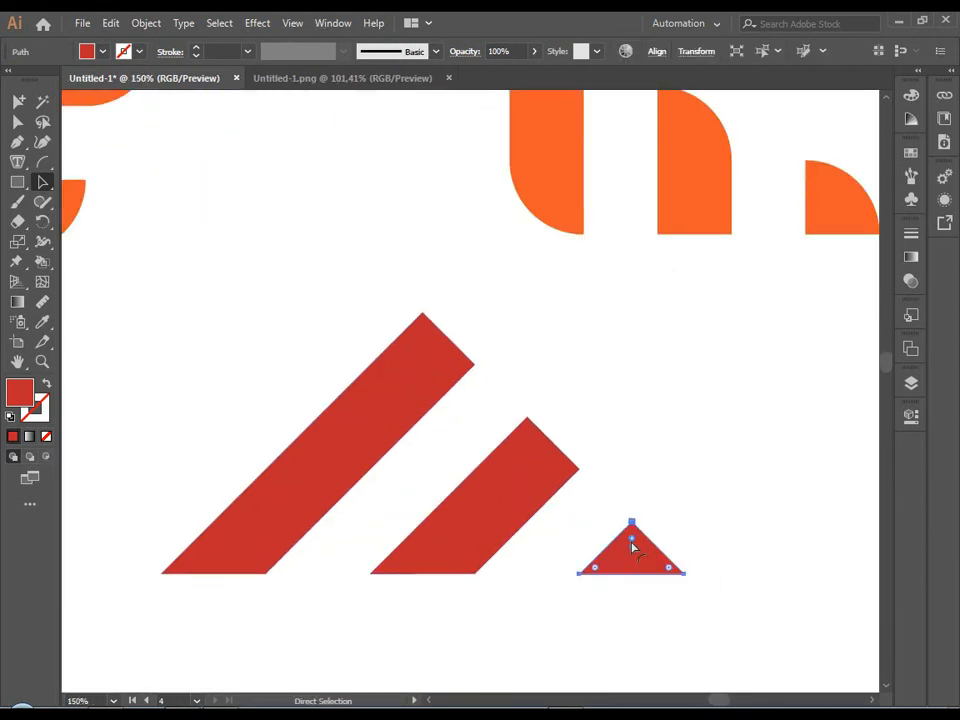
left_click_drag(632, 540, 654, 580)
left_click(684, 495)
key("ctrl+z")
Fully round the top corner of the middle slanted bar with a 60 px radius, and of the long slanted bar.
left_click(489, 543, "ctrl")
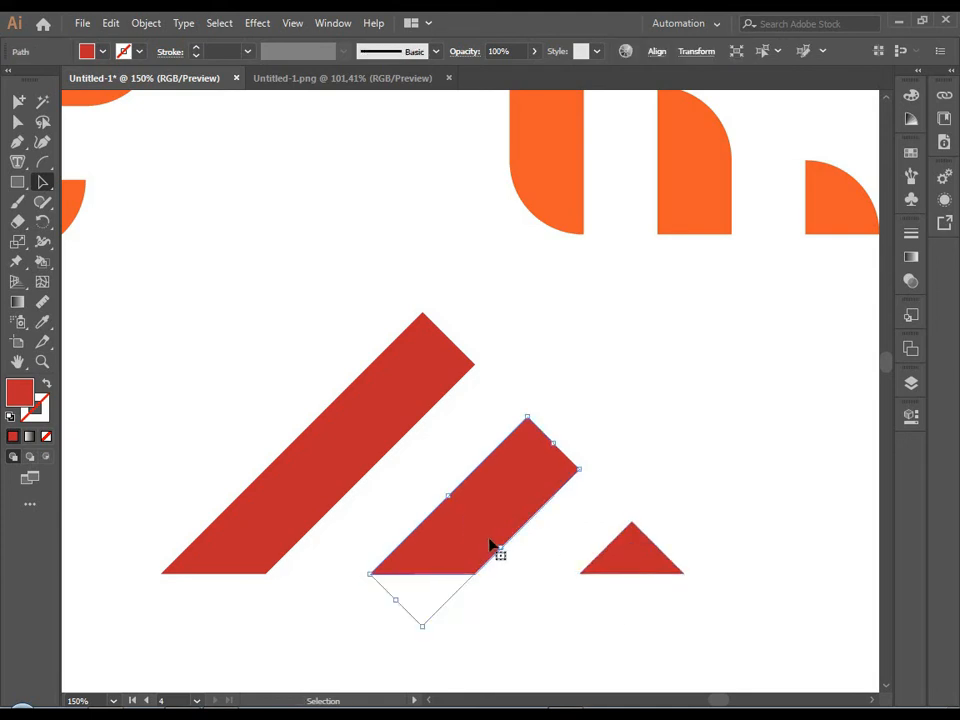
left_click_drag(531, 443, 508, 634)
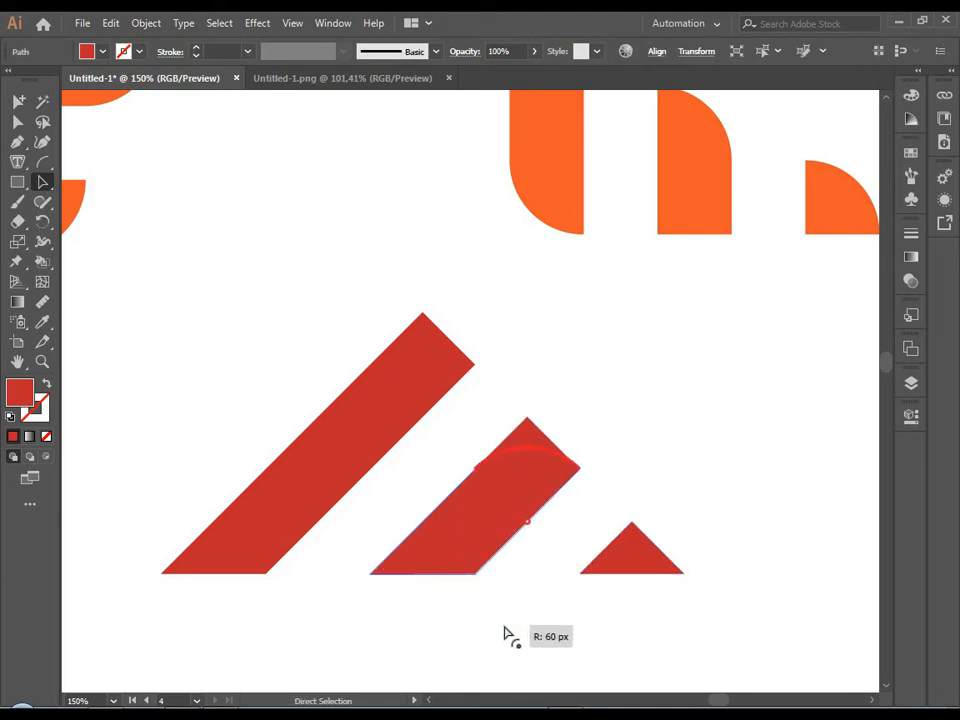
left_click(467, 388, "ctrl")
left_click(421, 340, "ctrl")
left_click_drag(425, 330, 430, 469)
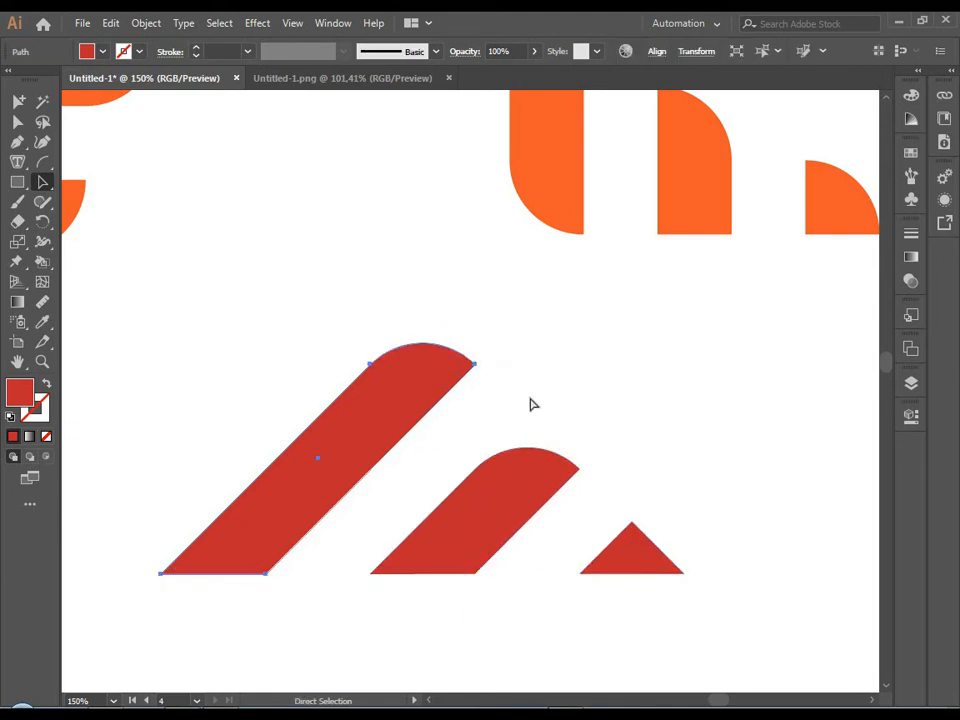
left_click(537, 402, "ctrl")
Try to round the small red triangle into a dot, compare it with the other logos, and undo it.
scroll(538, 403, "down", 5)
scroll(547, 440, "up", 3)
scroll(555, 443, "down", 1)
scroll(573, 416, "up", 3)
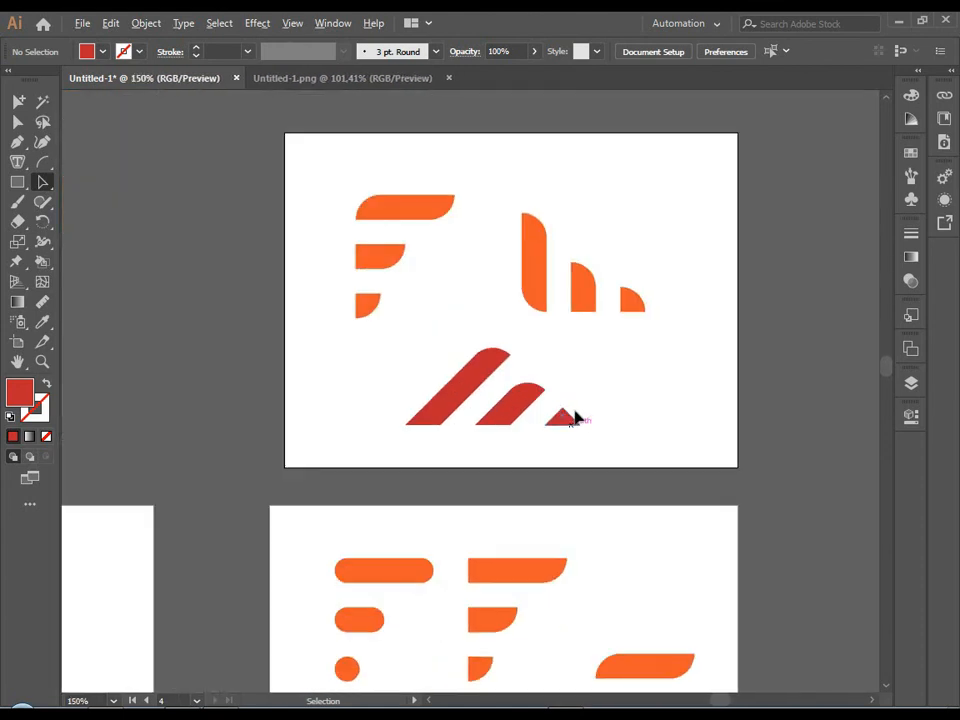
left_click(550, 427, "ctrl")
left_click_drag(541, 407, 514, 532)
left_click(450, 484, "ctrl")
scroll(453, 482, "down", 3)
scroll(451, 493, "up", 2)
scroll(455, 482, "down", 2)
scroll(586, 468, "down", 3)
scroll(588, 469, "up", 3)
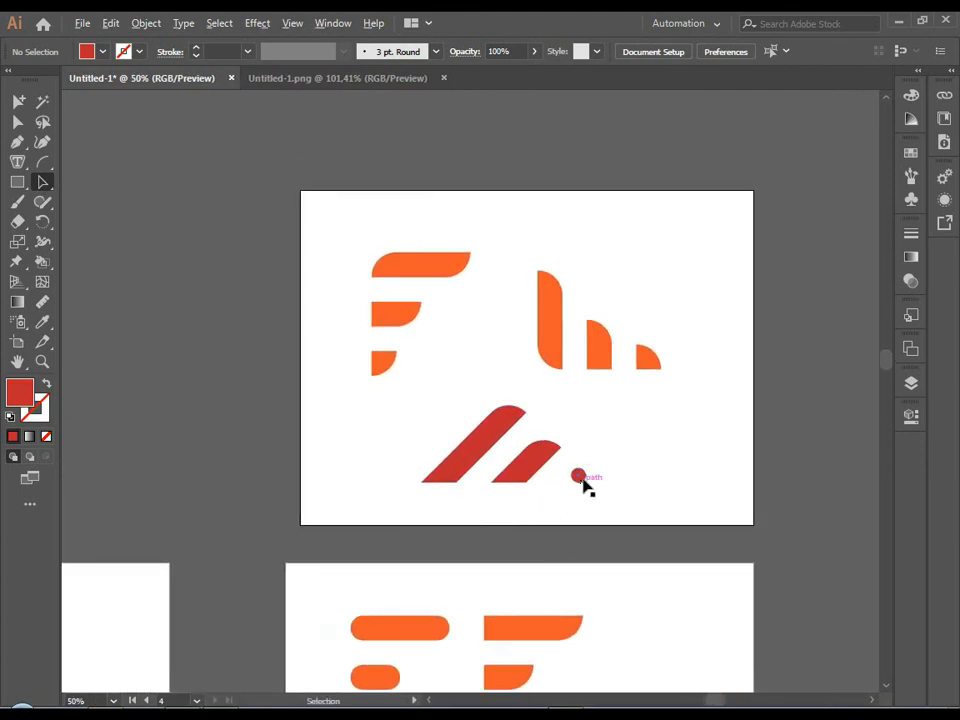
scroll(584, 485, "up", 2)
key("ctrl+z")
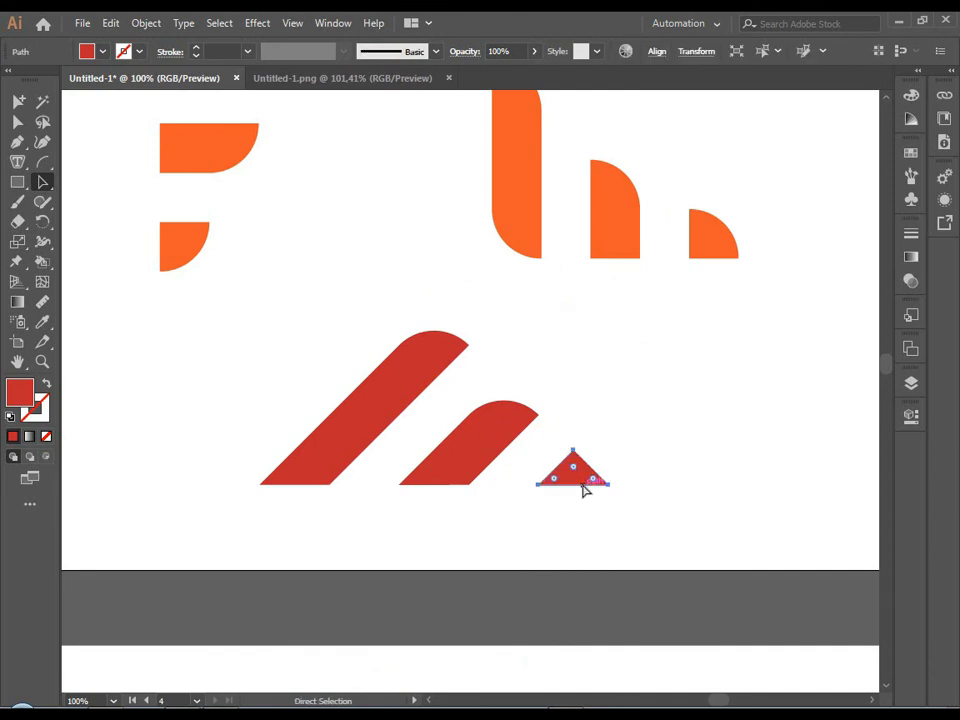
Try adjusting the corners of the small red triangle, and return it to sharp corners.
scroll(588, 478, "up", 2)
key("a")
left_click(616, 487)
mouse_move(616, 487)
left_mouse_down()
mouse_move(474, 490)
mouse_move(615, 508)
left_mouse_up()
left_click_drag(561, 446, 566, 386)
key("v")
left_click(598, 421)
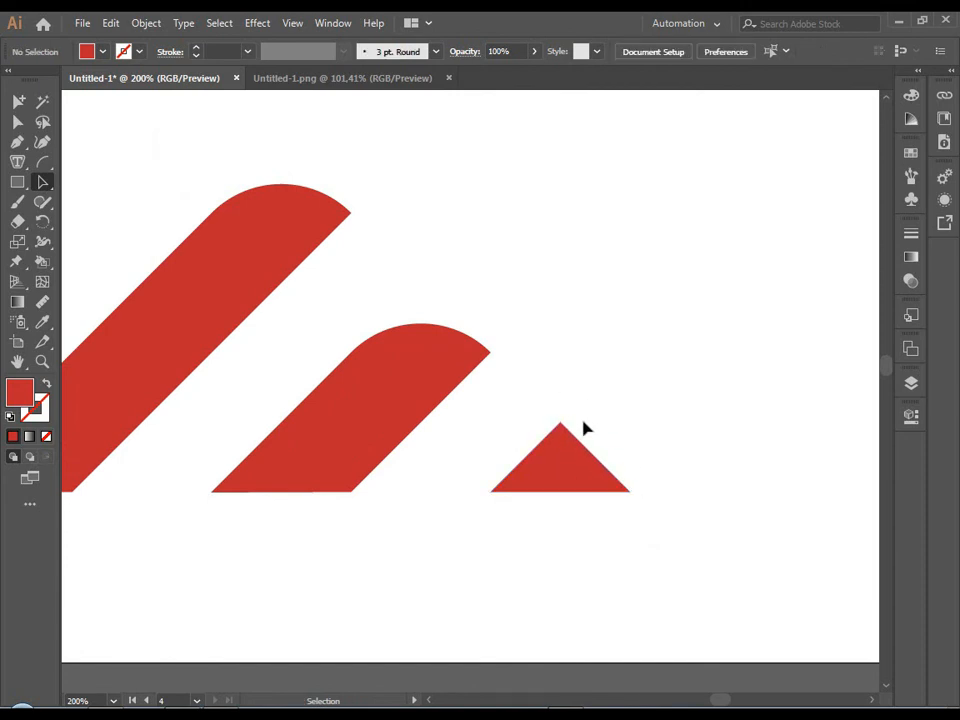
Round all three corners of the small red triangle fully so it forms a circular dot.
scroll(559, 395, "down", 2)
left_click(563, 435)
key("a")
left_click_drag(578, 437, 604, 392)
key("v")
left_click(507, 447)
scroll(504, 448, "down", 5)
scroll(604, 394, "up", 2)
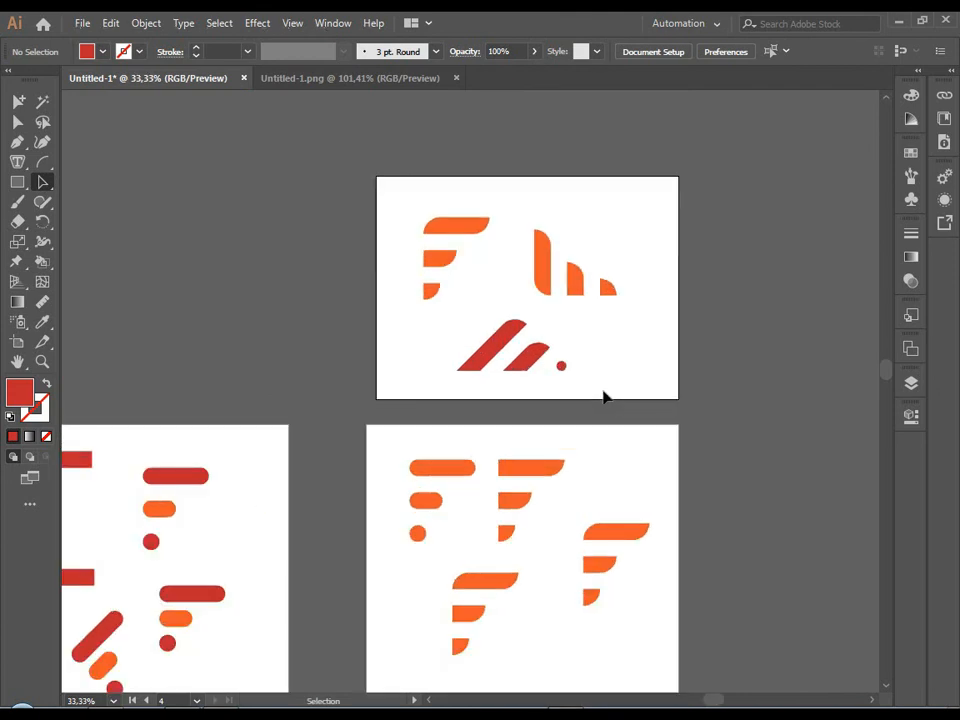
Recolour all three logos on Artboard 4 with the R=102 G=102 B=102 gray swatch, after trying teal, red and darker grays.
scroll(173, 252, "down", 2)
scroll(377, 298, "up", 2)
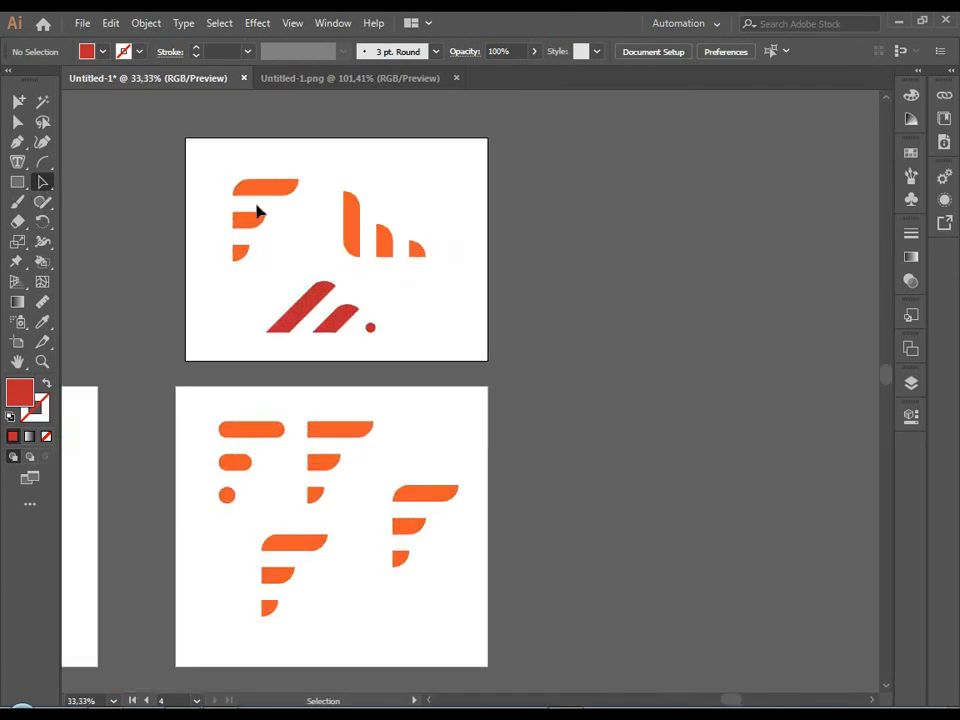
left_click_drag(210, 163, 521, 350)
left_click(910, 152)
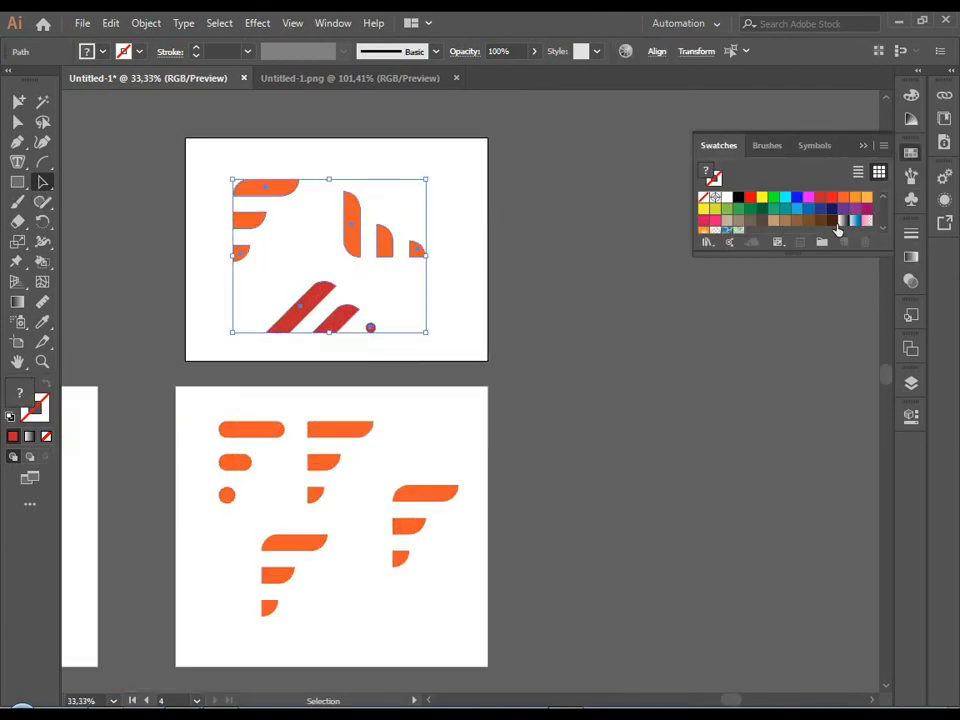
left_click(788, 211)
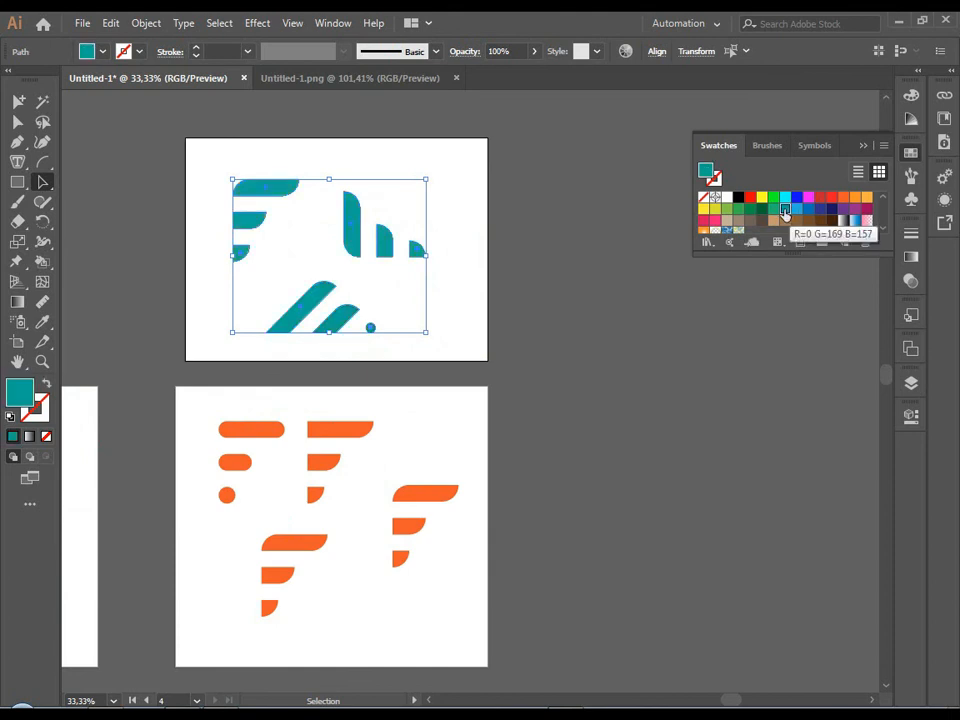
left_click(834, 200)
scroll(790, 212, "down", 2)
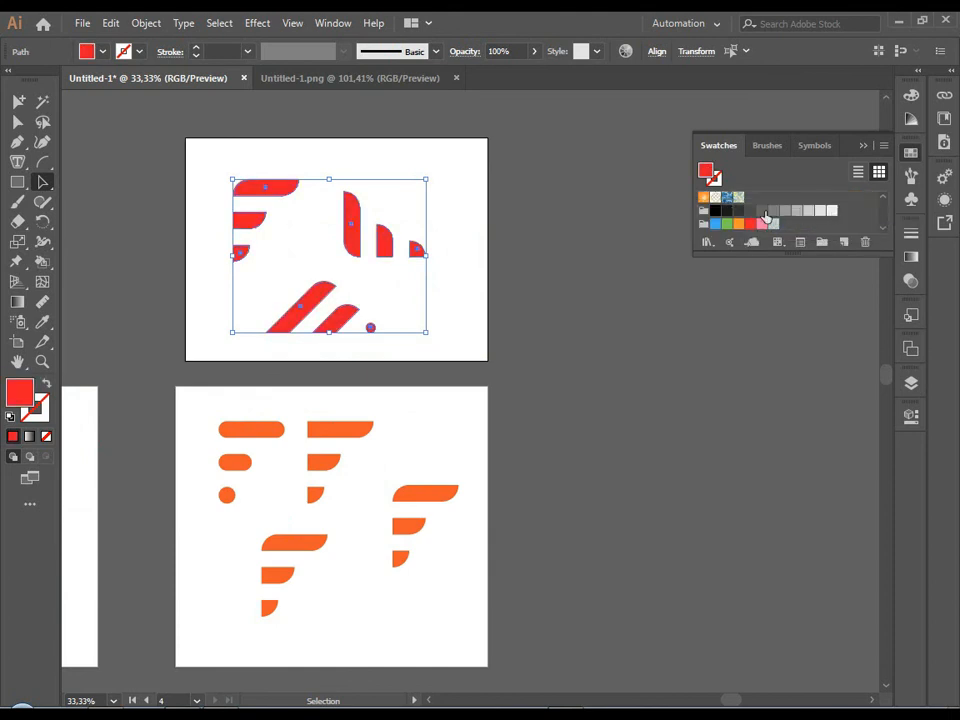
left_click(738, 210)
left_click(762, 211)
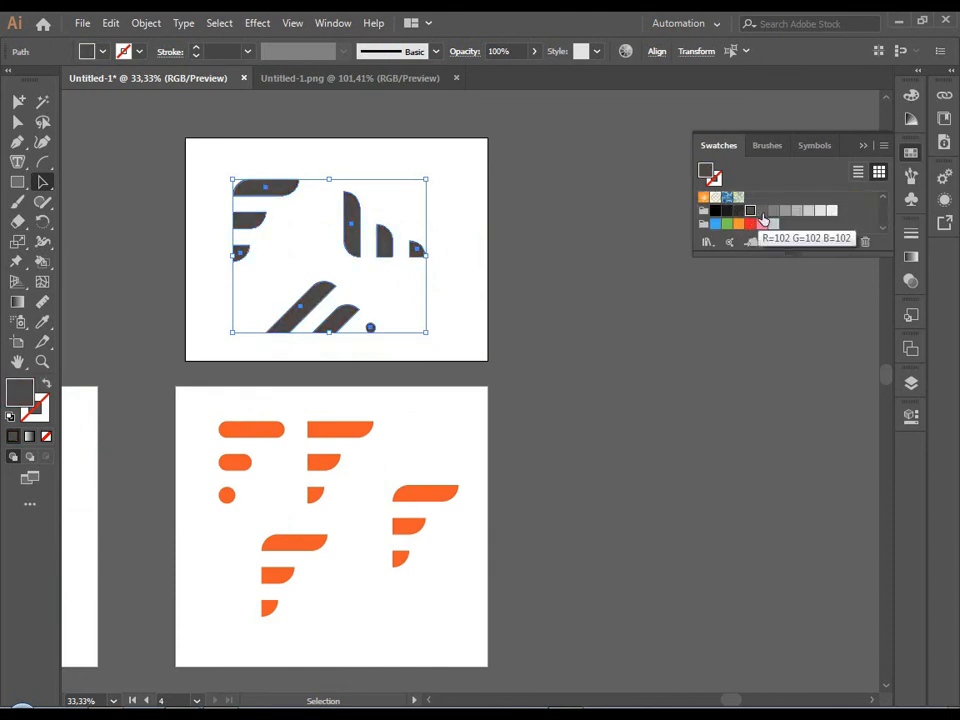
left_click(647, 272)
Add a fifth artboard of about 1293 × 1241 px to the right of Artboard 4 with the Artboard tool.
scroll(647, 272, "down", 1)
scroll(468, 286, "up", 2)
left_click_drag(463, 285, 176, 280)
left_click(18, 342)
left_click_drag(426, 188, 780, 527)
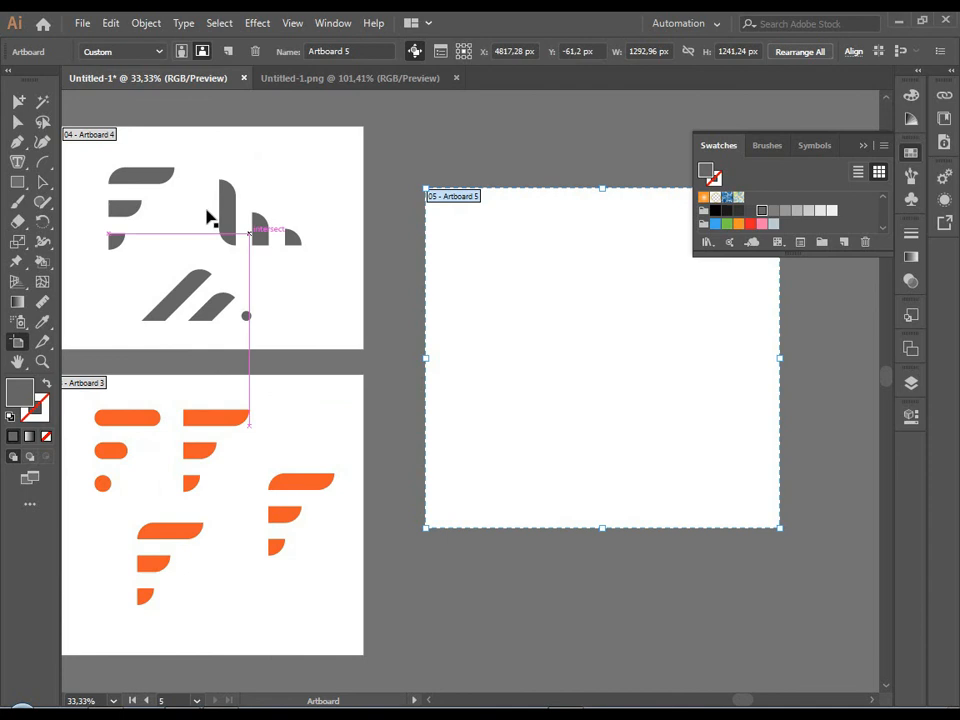
Copy the three gray logos onto Artboard 5: the F upper left, the upright bars upper right and the slanted bars lower centre.
left_click(42, 183)
left_click_drag(153, 257, 155, 259)
left_click_drag(135, 176, 492, 242)
left_click_drag(204, 164, 215, 183)
left_click_drag(312, 258, 312, 258)
left_click_drag(235, 224, 647, 296)
left_click_drag(150, 264, 630, 437)
left_click_drag(660, 374, 535, 383)
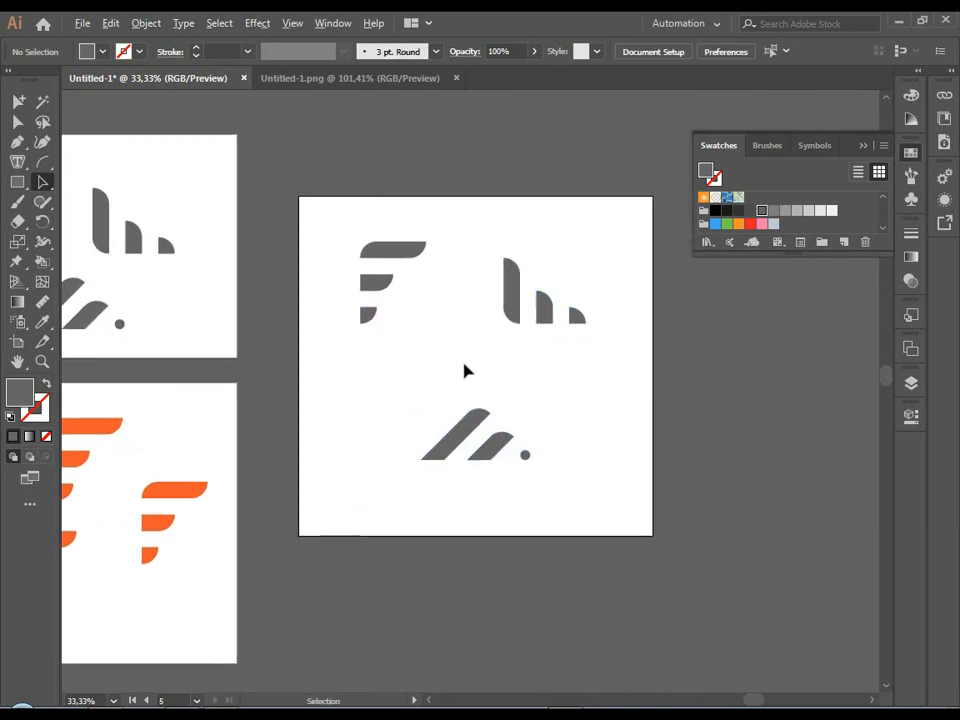
Fill the upright-bar logo on Artboard 5 with the light blue swatch.
scroll(463, 364, "up", 1)
left_click_drag(299, 172, 400, 324)
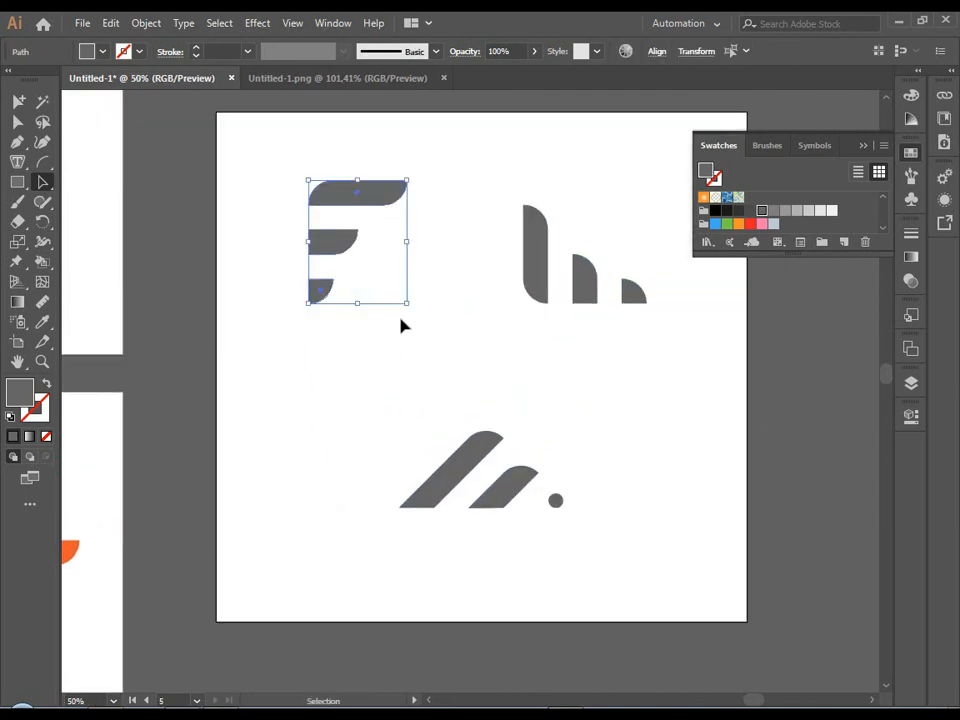
left_click_drag(484, 197, 666, 311)
left_click(715, 223)
left_click(638, 371)
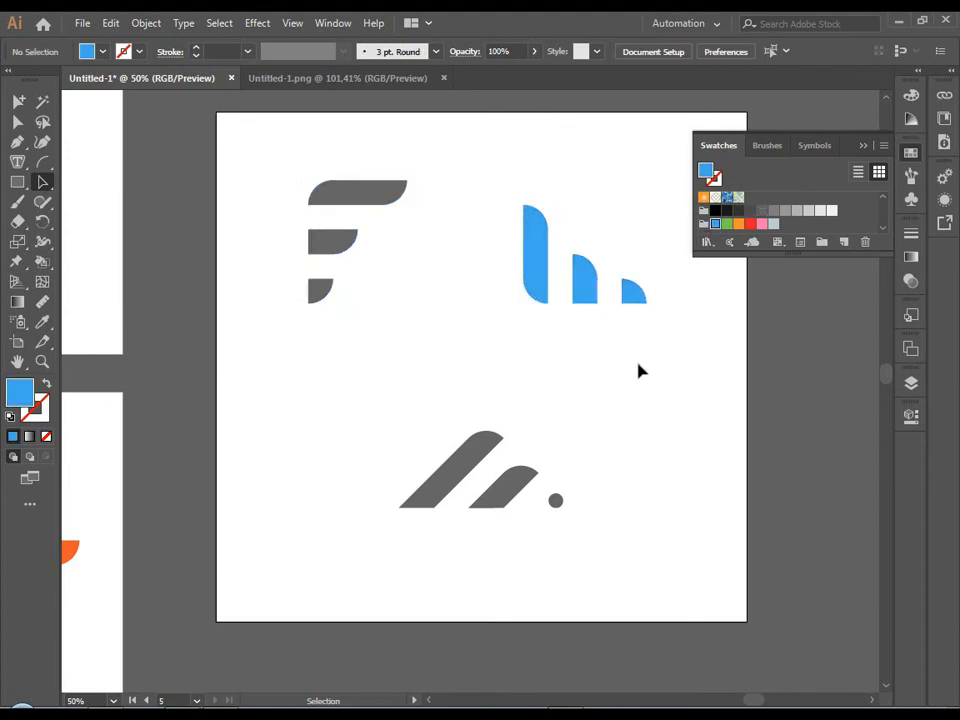
Recolour the slanted-bar logo on Artboard 5 with a lighter gray swatch than the F.
scroll(638, 371, "down", 3)
scroll(617, 386, "up", 2)
left_click_drag(435, 369, 545, 456)
left_click(751, 210)
left_click(774, 210)
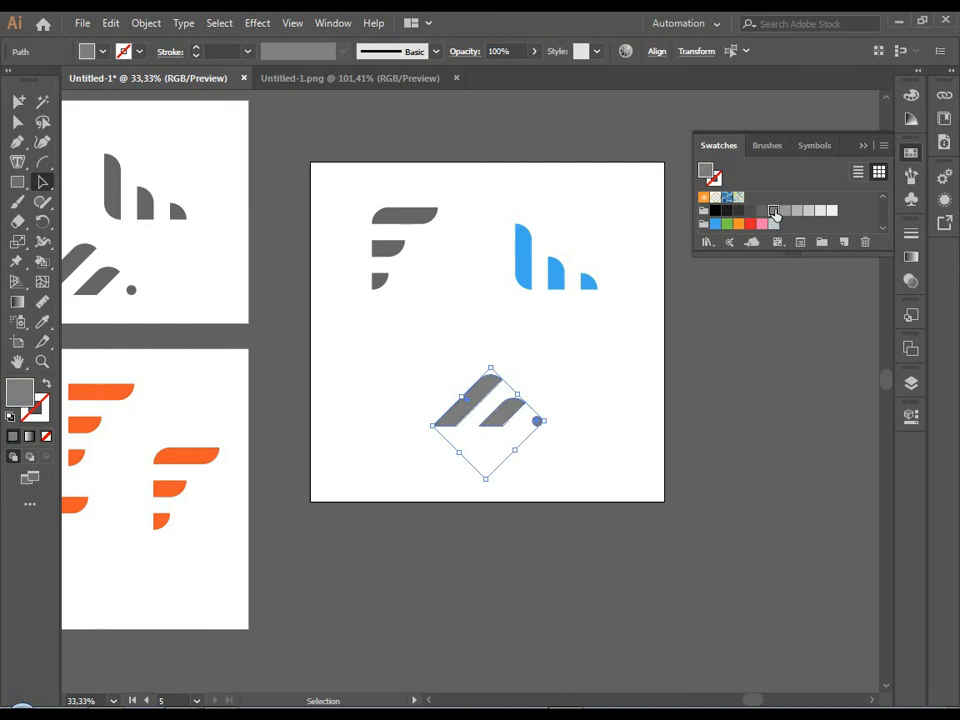
left_click(660, 360)
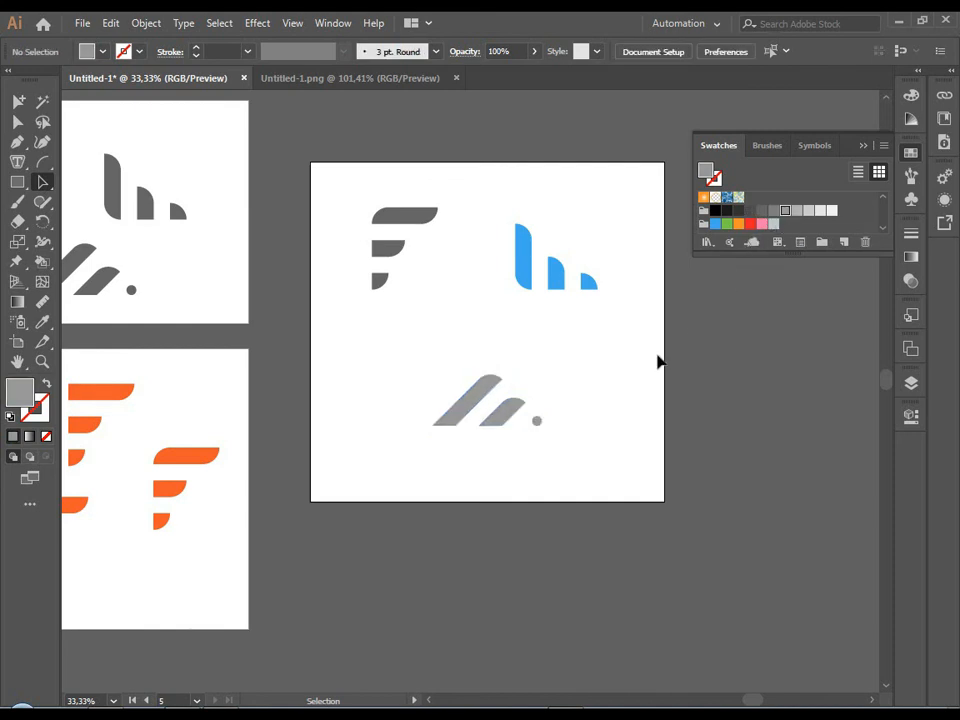
scroll(614, 407, "down", 1)
scroll(614, 407, "up", 1)
left_click_drag(594, 450, 561, 422)
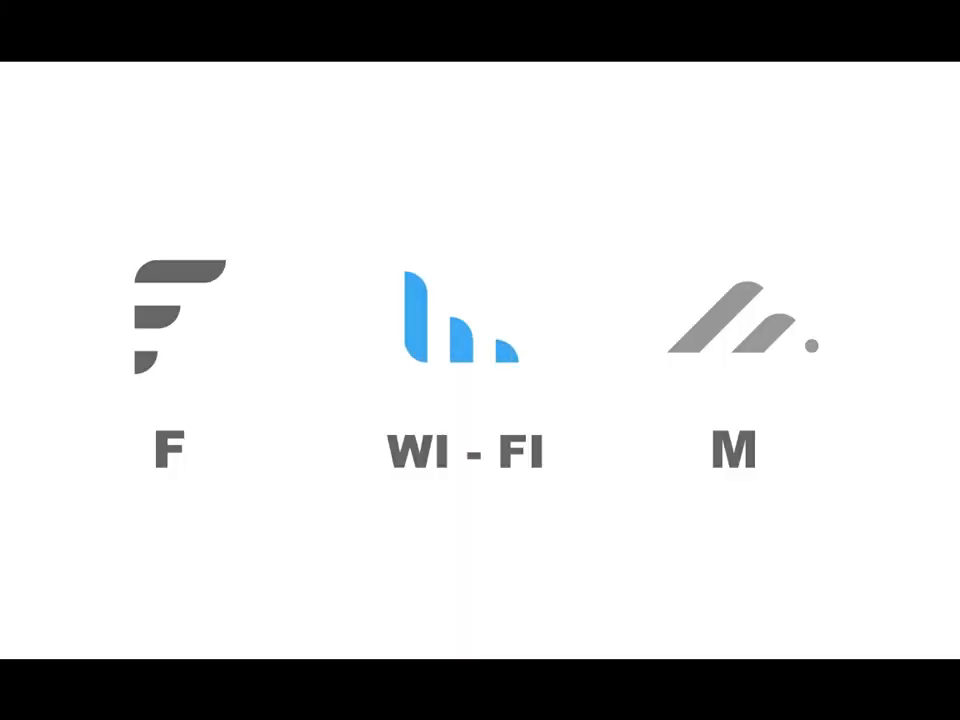